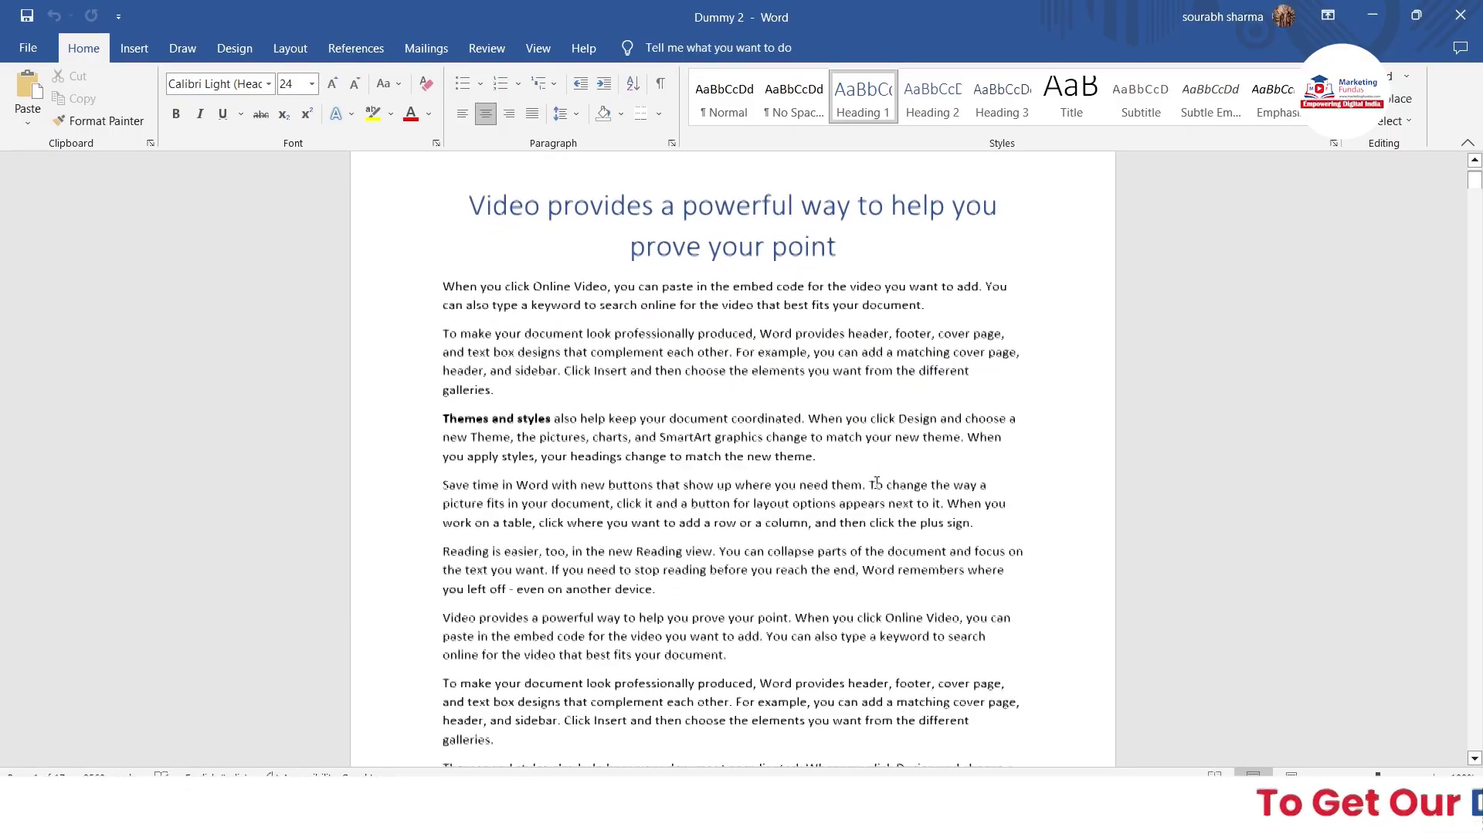
# Zoom the document out to about 76% so two pages sit side by side
pyautogui.scroll(-5, 876, 483)
pyautogui.scroll(-10, 877, 482)
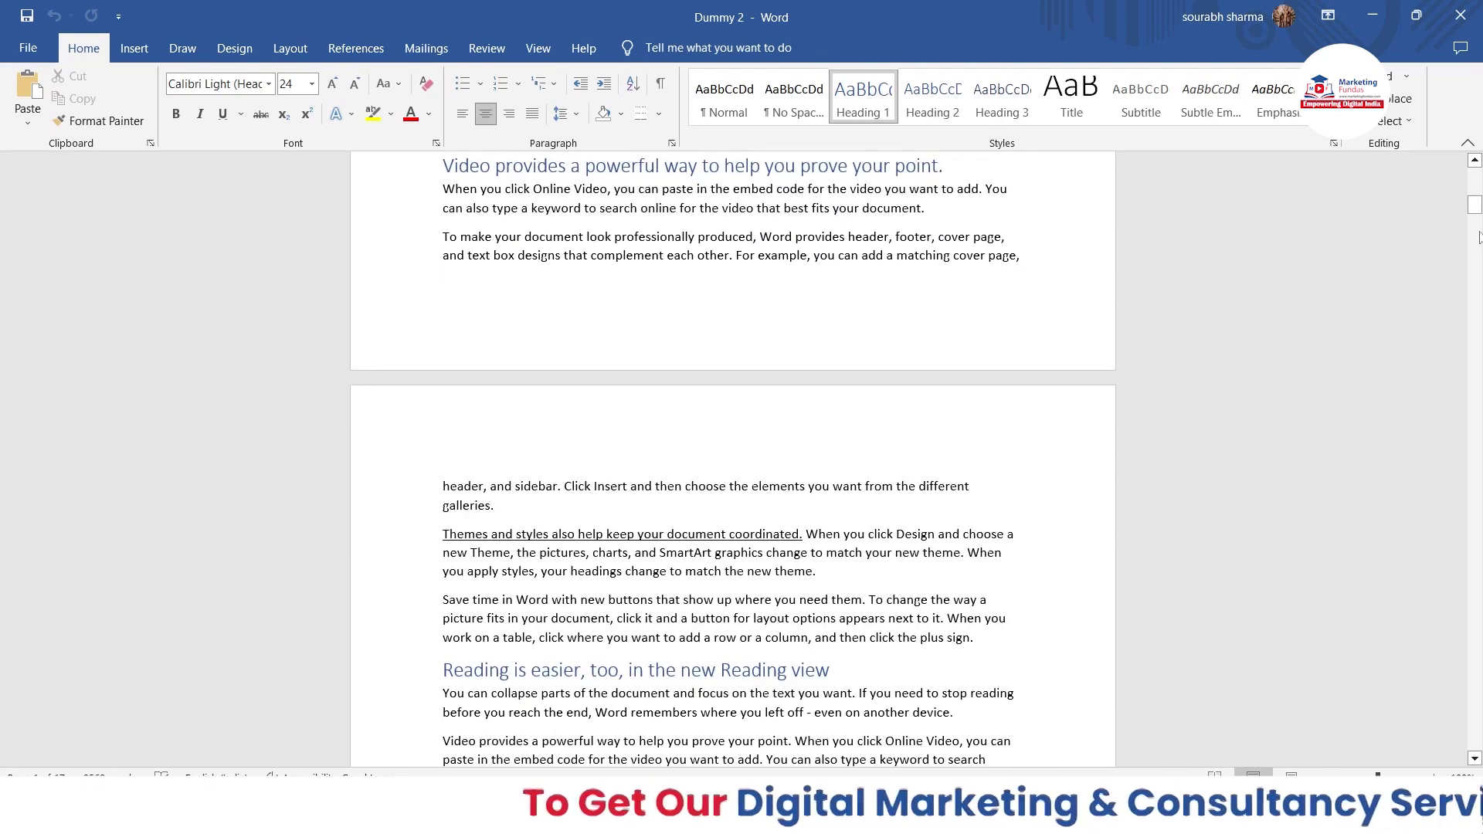
pyautogui.moveTo(1475, 204); pyautogui.dragTo(1475, 301)
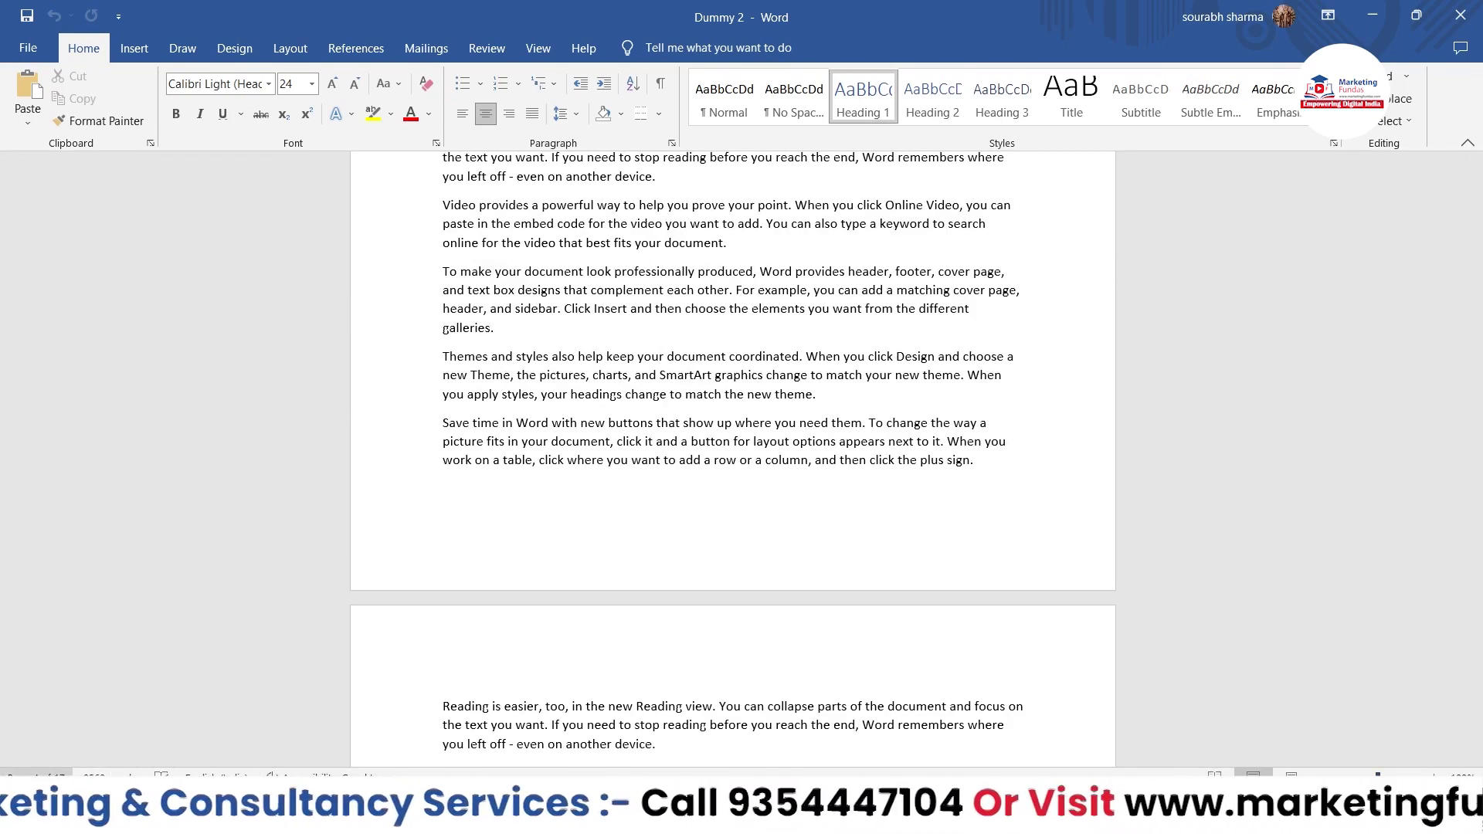
pyautogui.moveTo(1475, 300); pyautogui.dragTo(1475, 174)
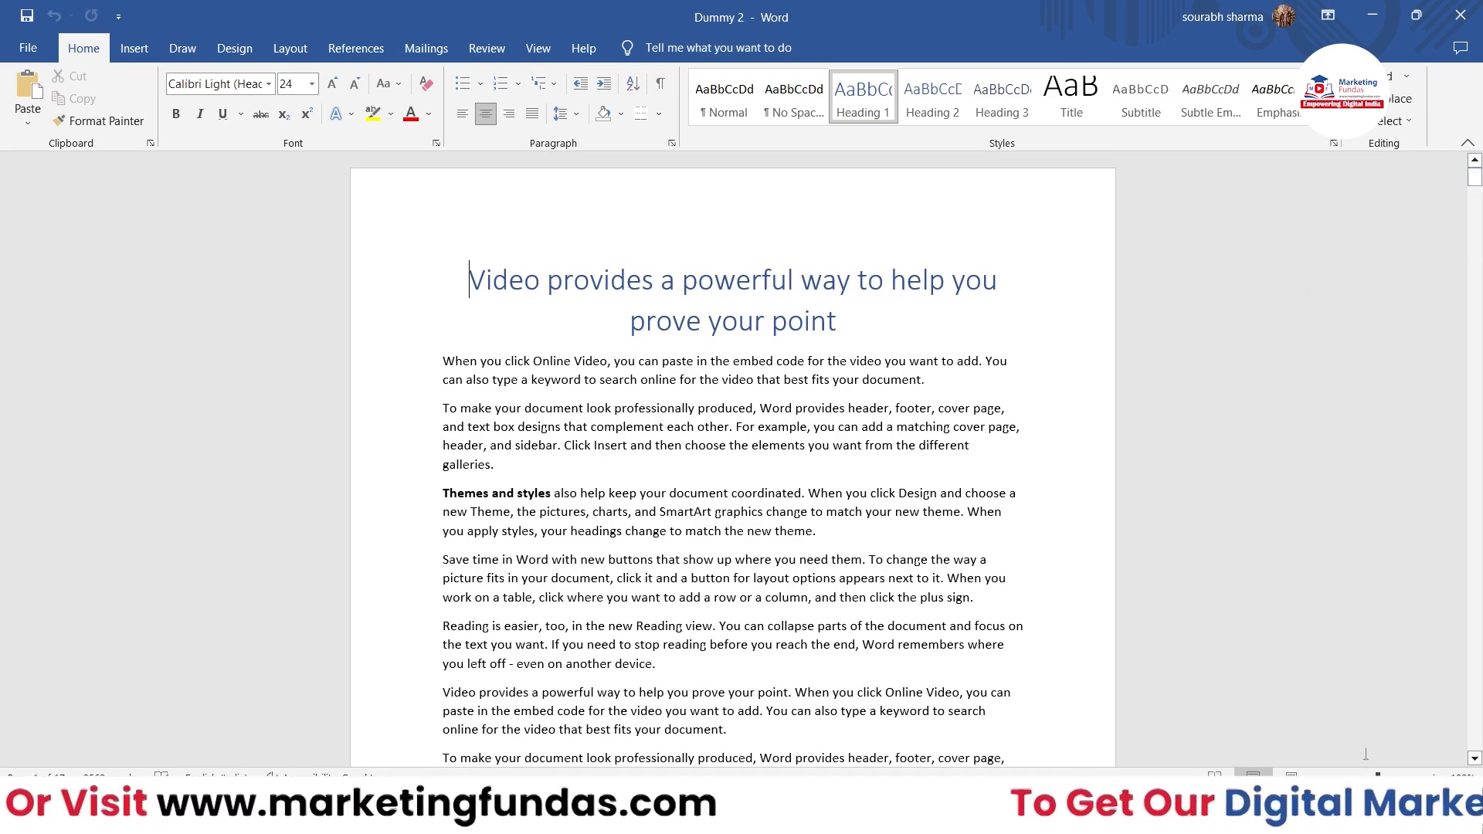
pyautogui.moveTo(1377, 774); pyautogui.dragTo(1365, 774)
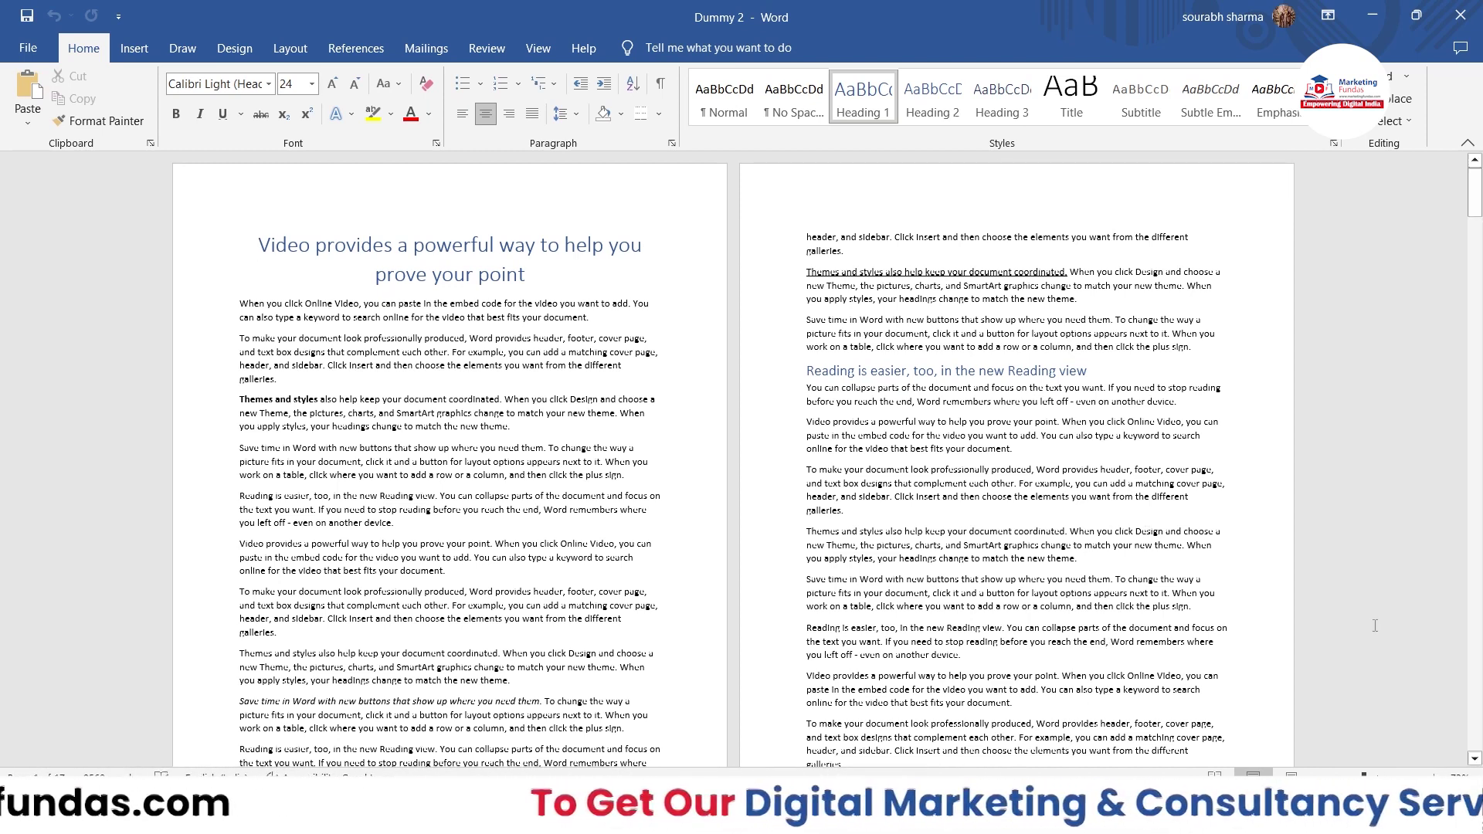
# Scroll through the later pages, then return to page 1
pyautogui.scroll(-10, 1374, 625)
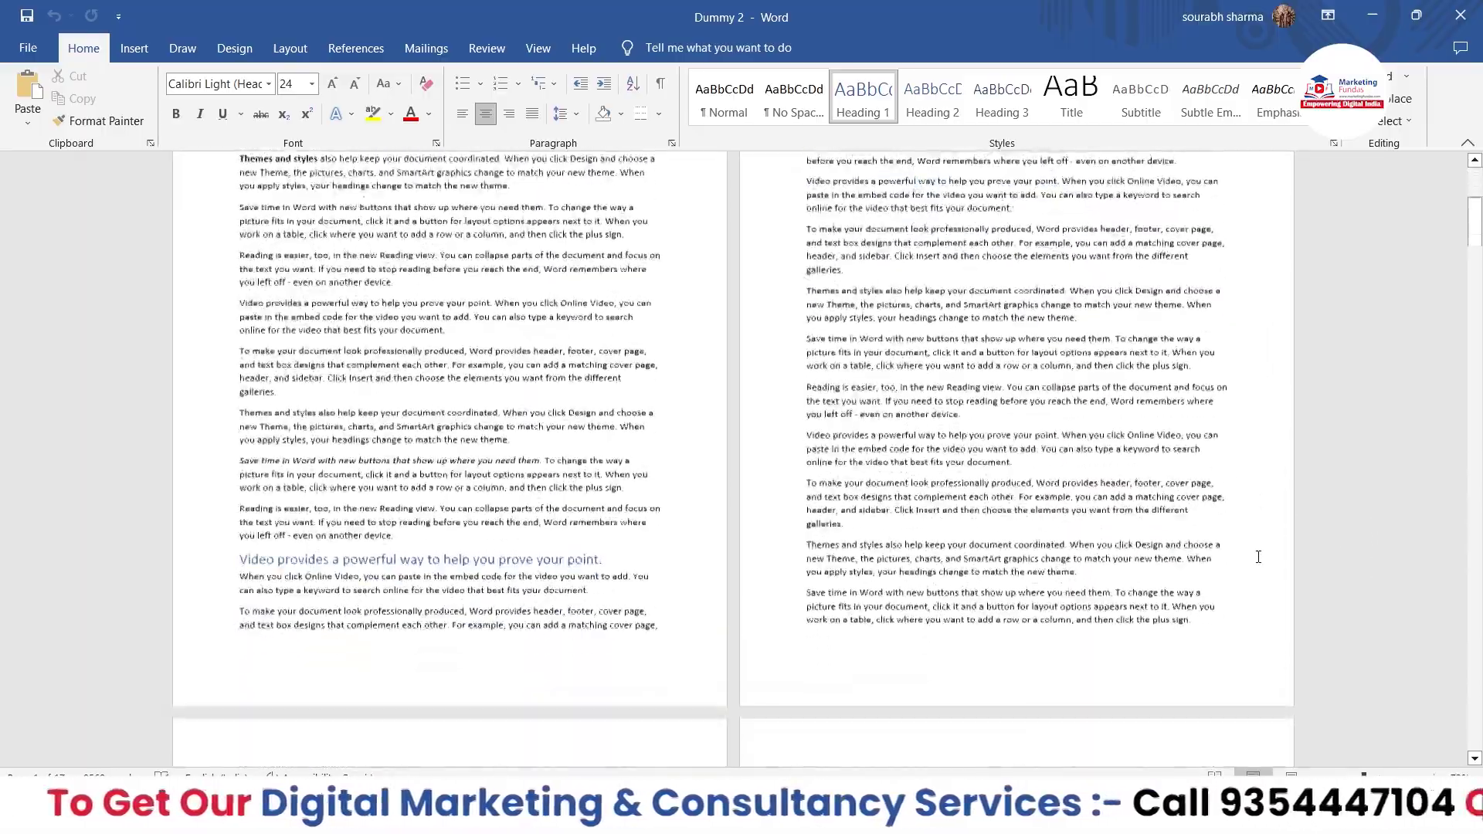
pyautogui.scroll(-3, 1258, 557)
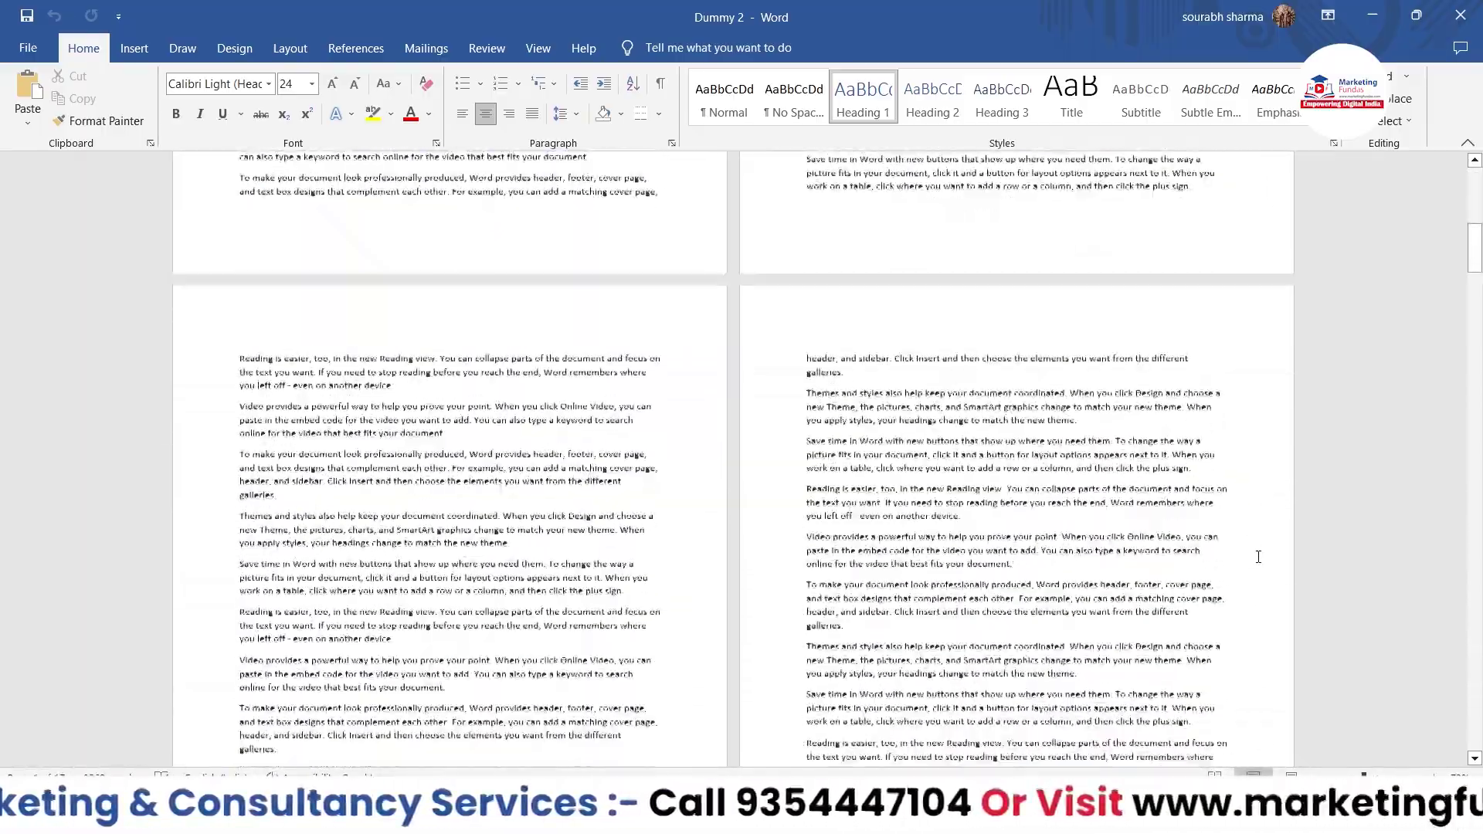
pyautogui.scroll(-6, 1258, 557)
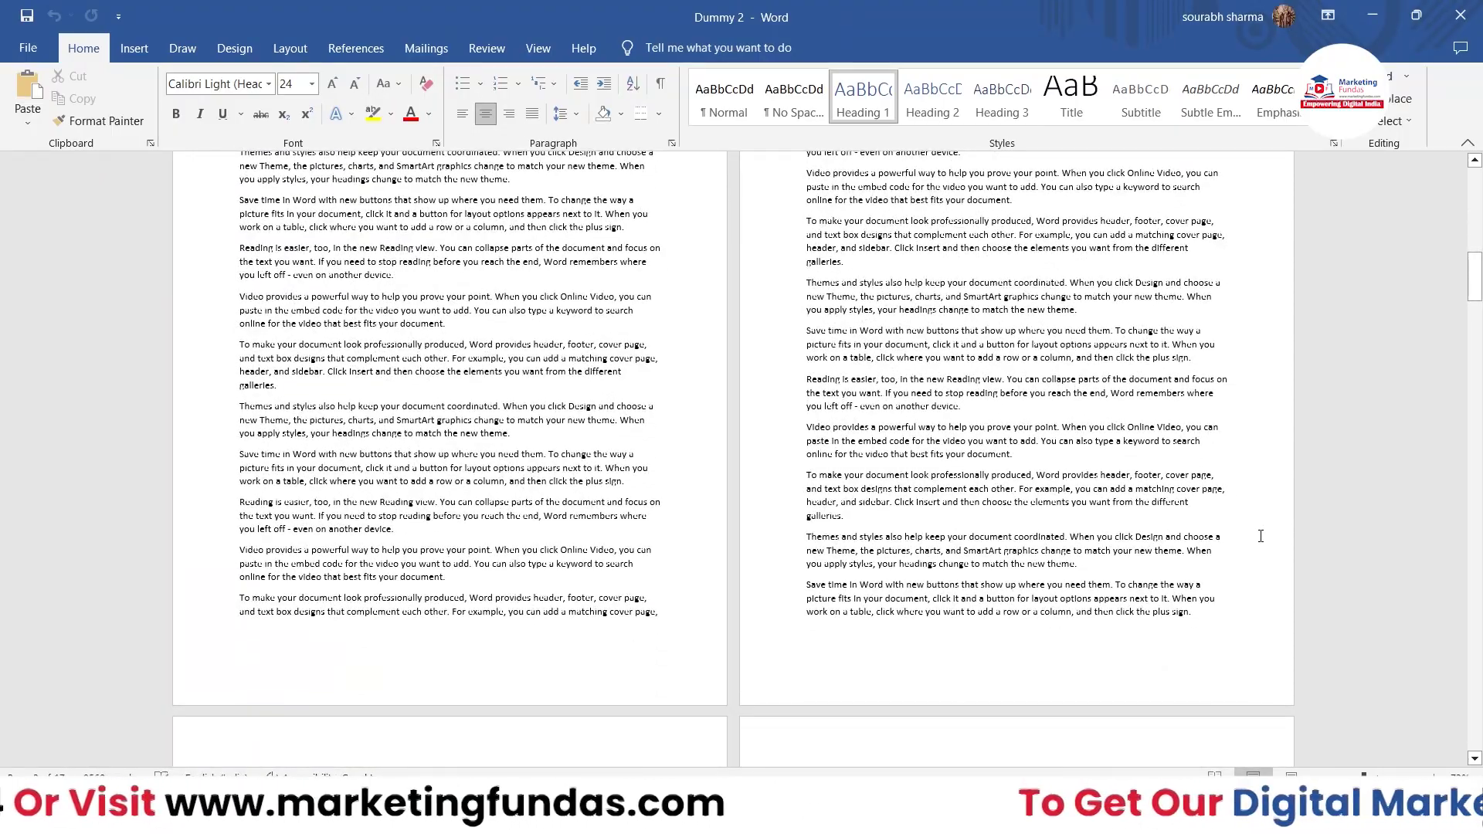
pyautogui.scroll(-2, 1261, 536)
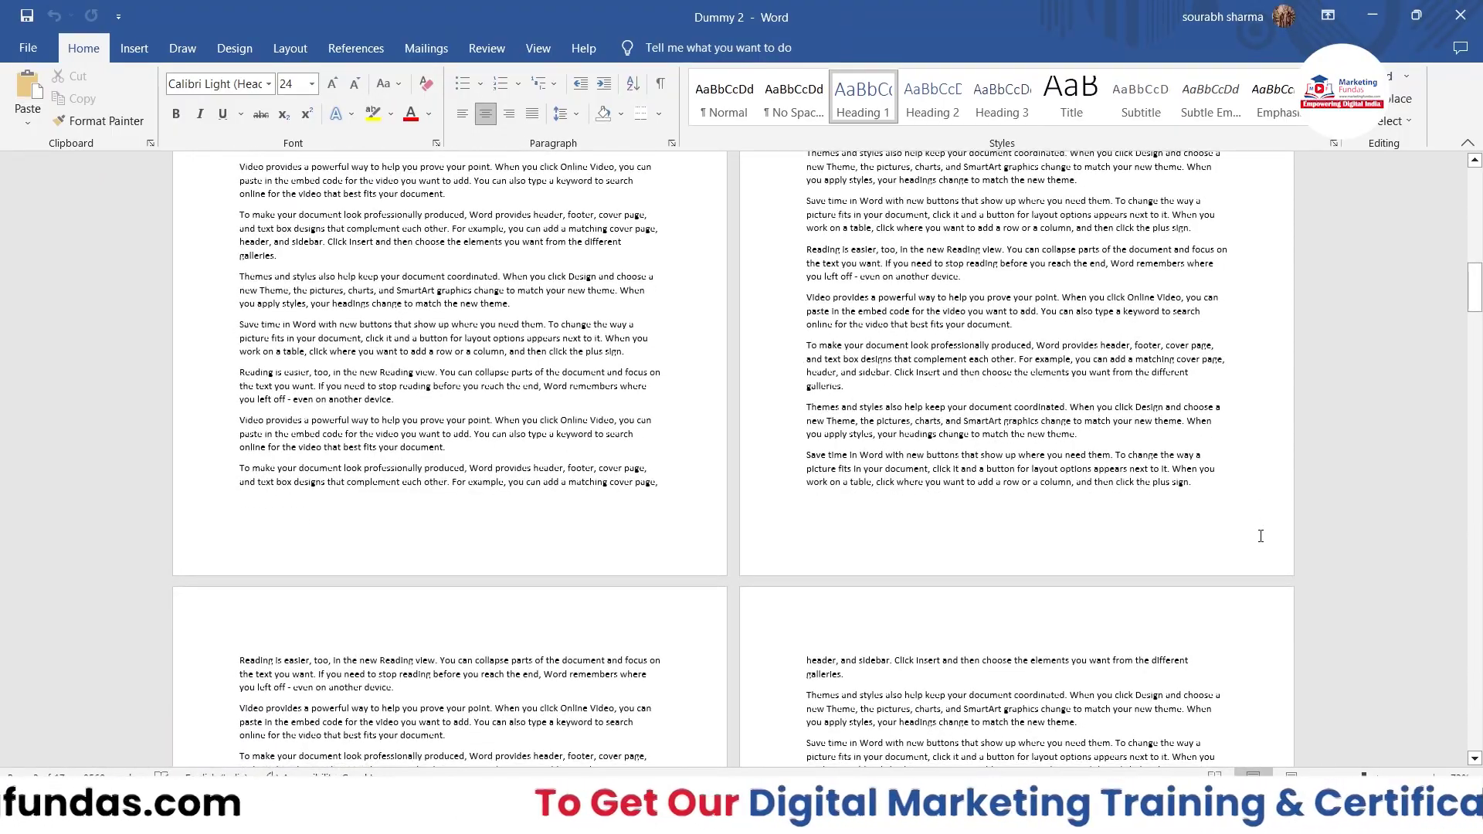
pyautogui.scroll(-3, 1260, 536)
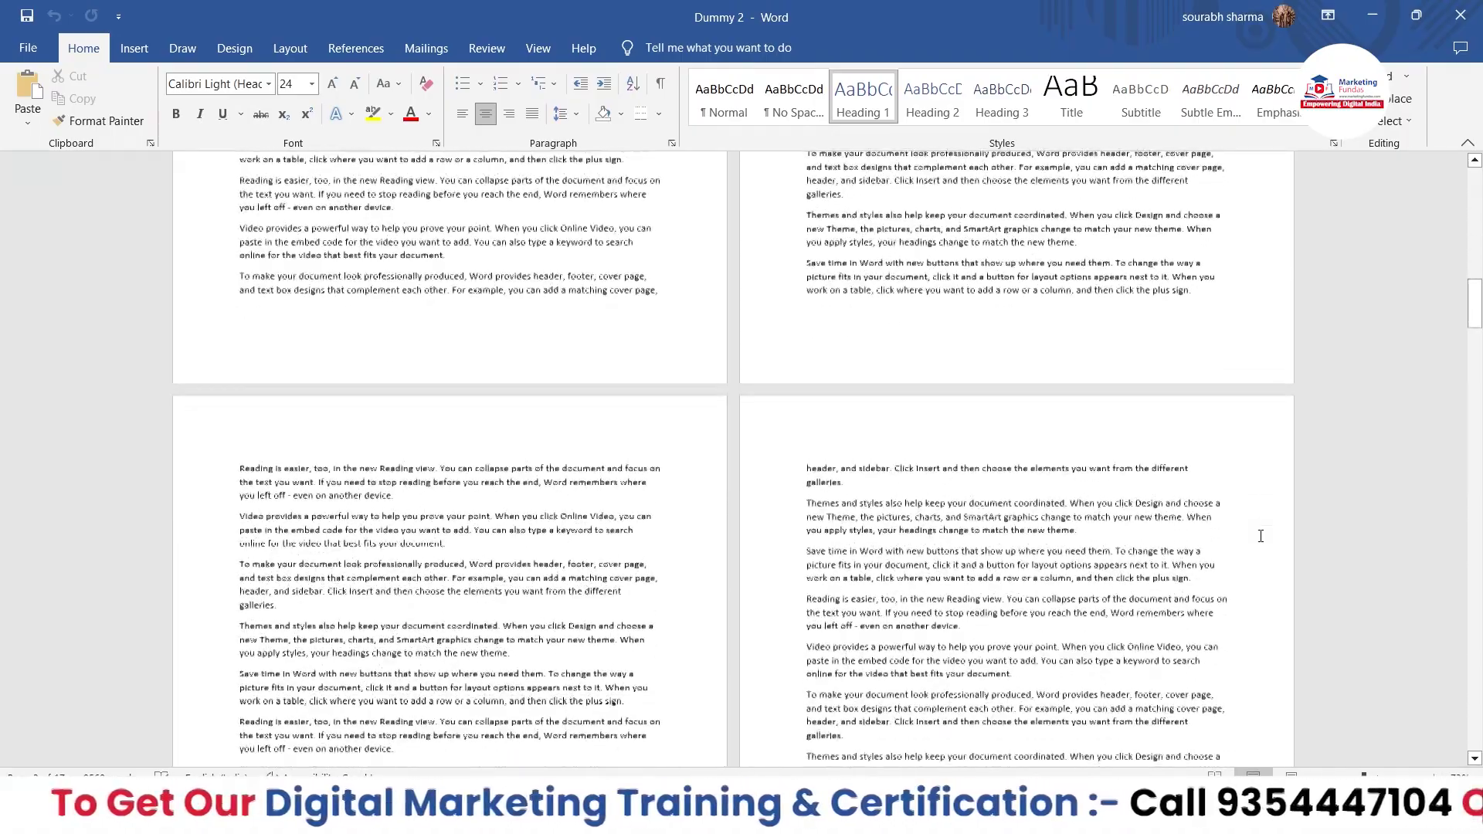
pyautogui.scroll(-2, 1260, 536)
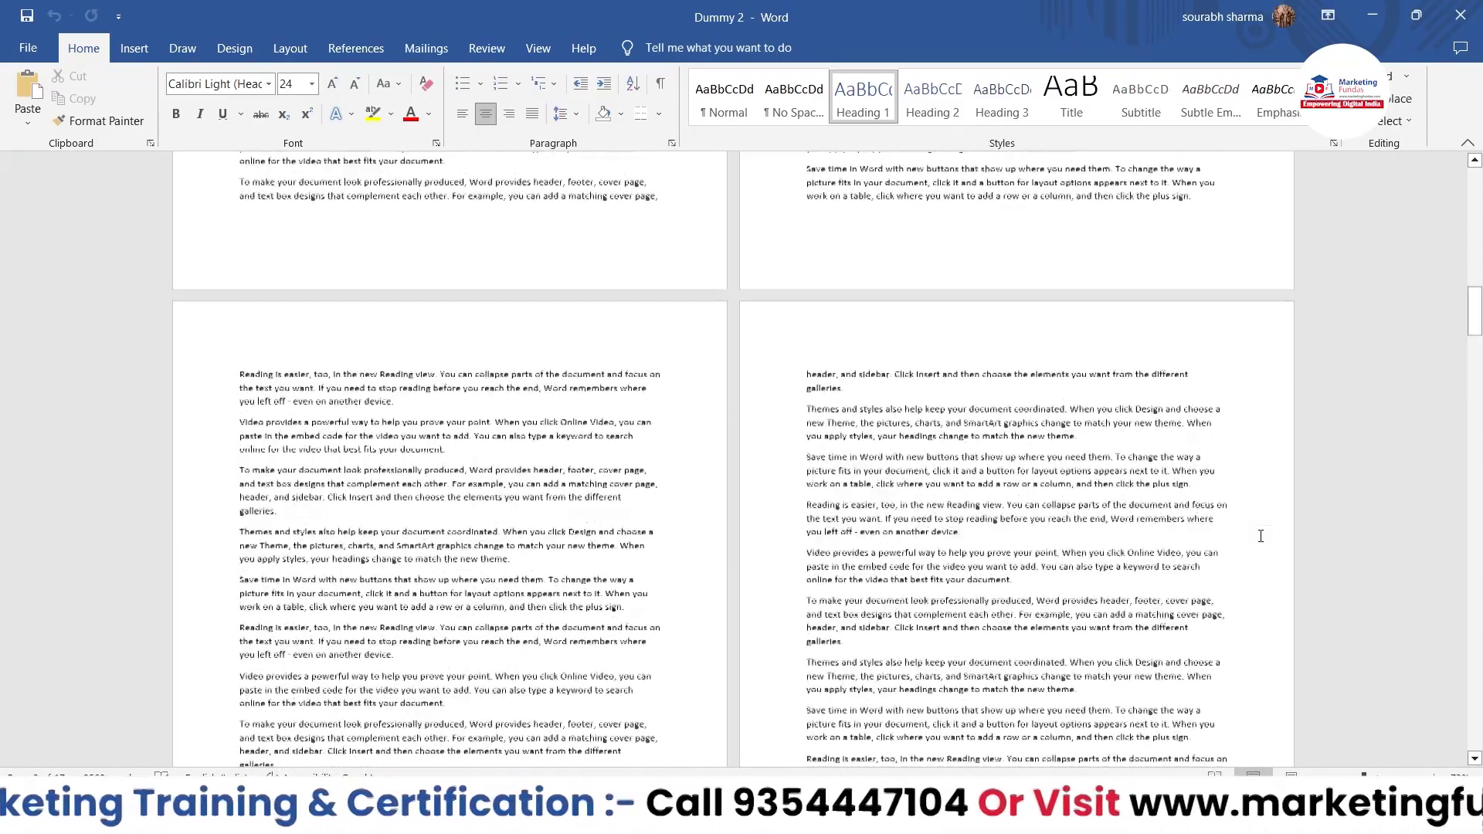
pyautogui.moveTo(1474, 309); pyautogui.dragTo(1471, 189)
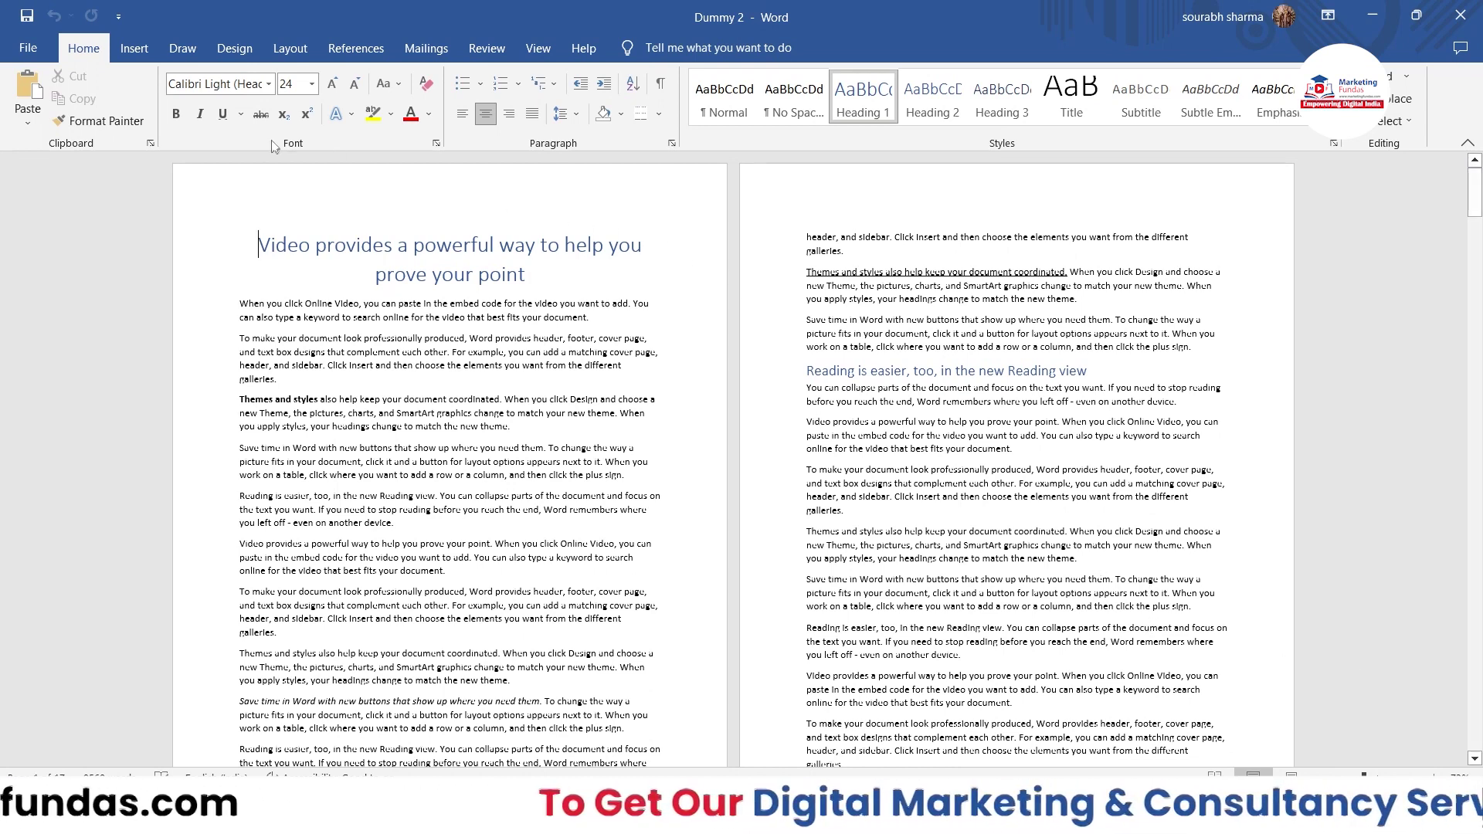
# Open the Watermark gallery from the Design tab's Page Background group
pyautogui.click(145, 54)
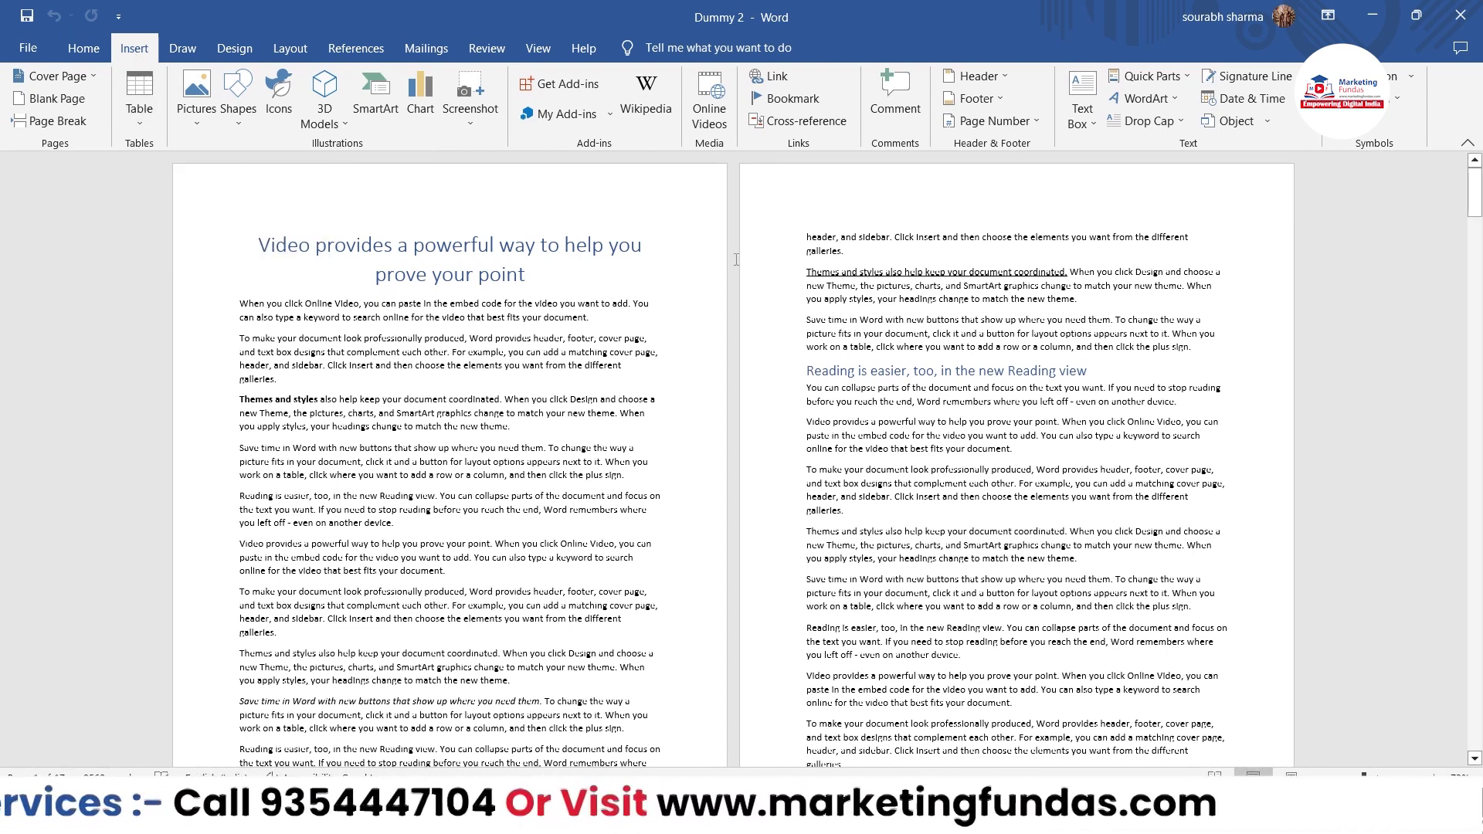
pyautogui.click(238, 48)
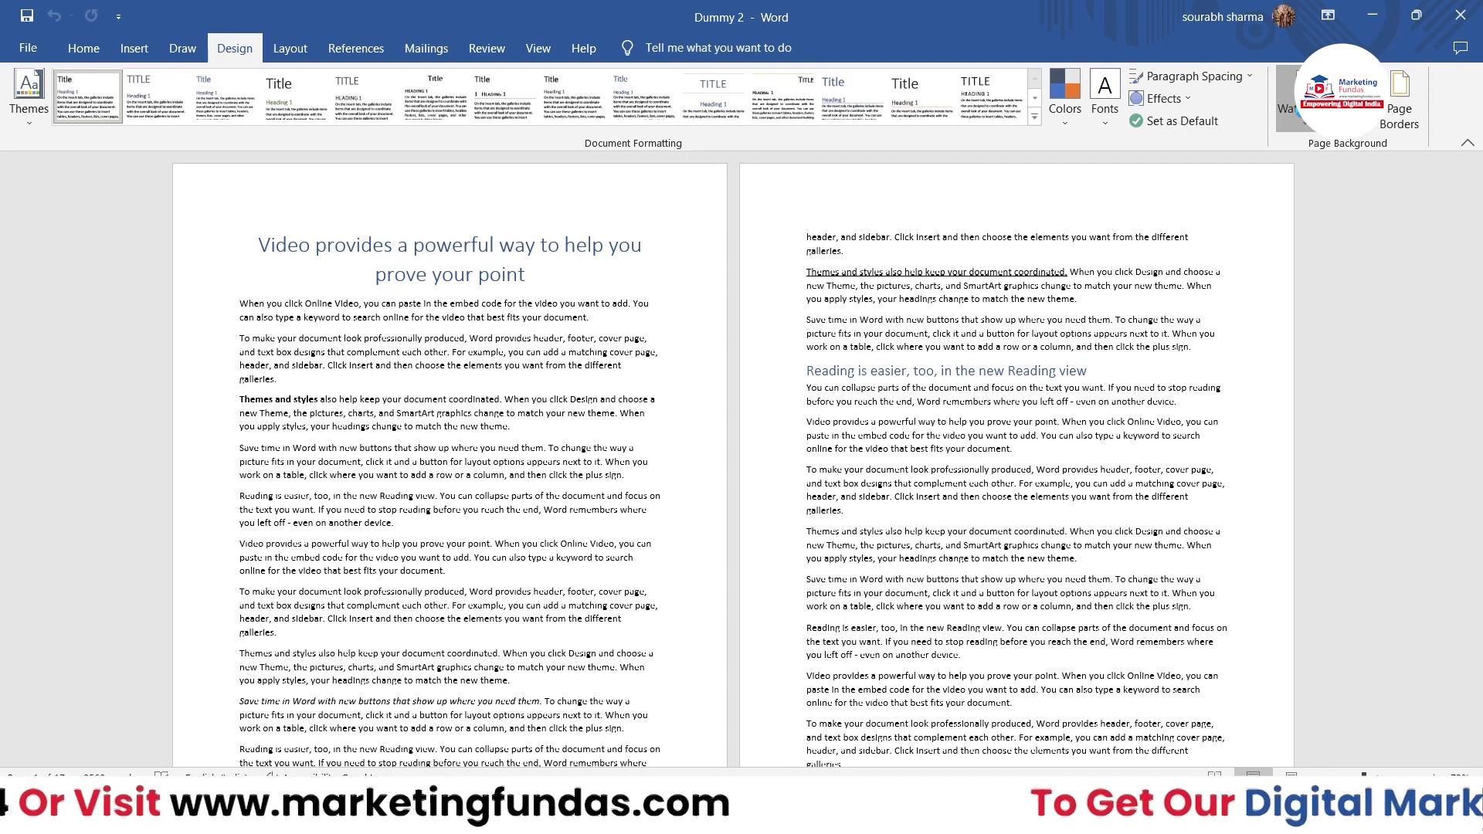
pyautogui.click(1288, 99)
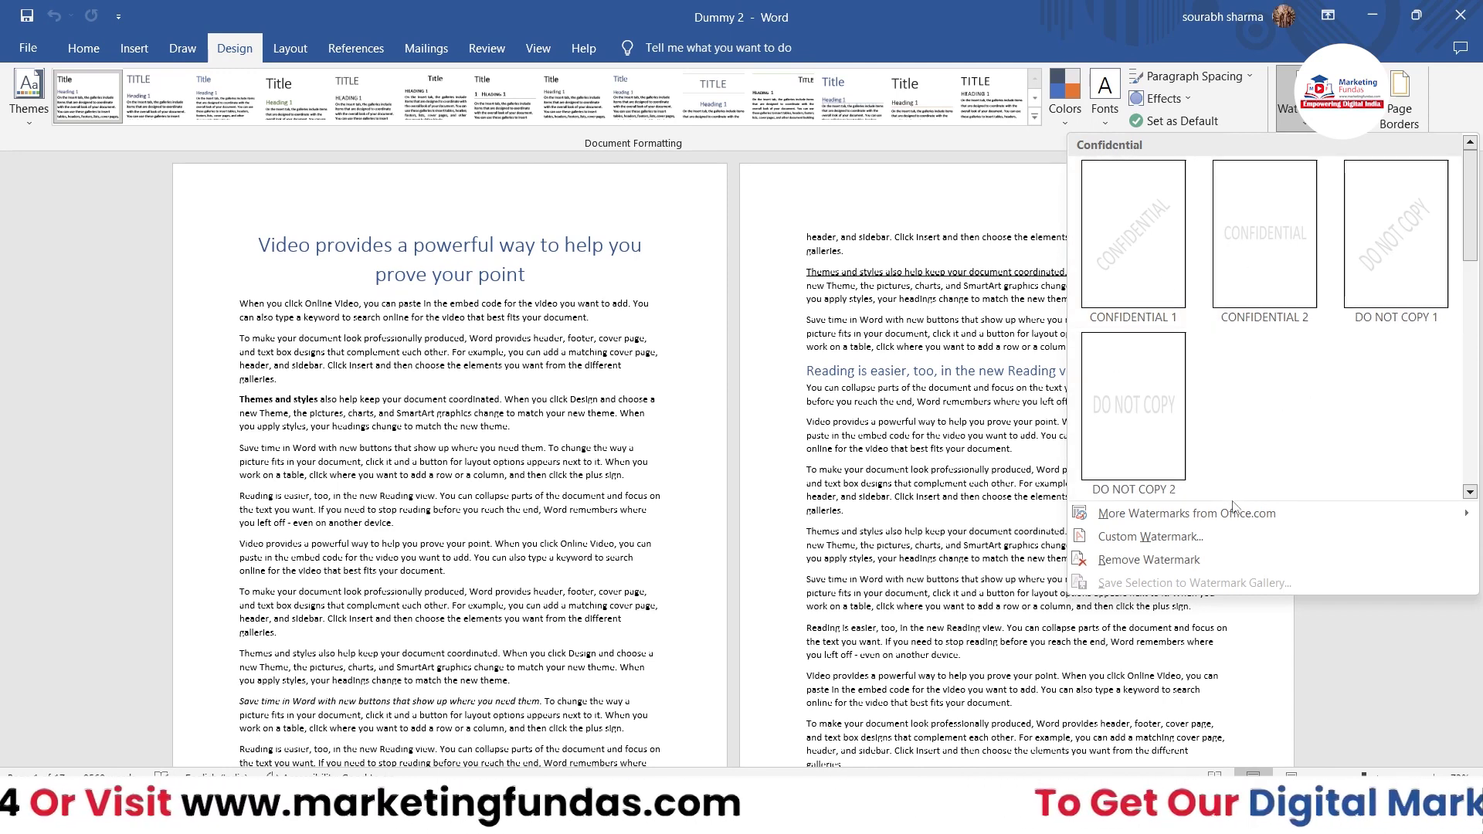
pyautogui.click(1211, 539)
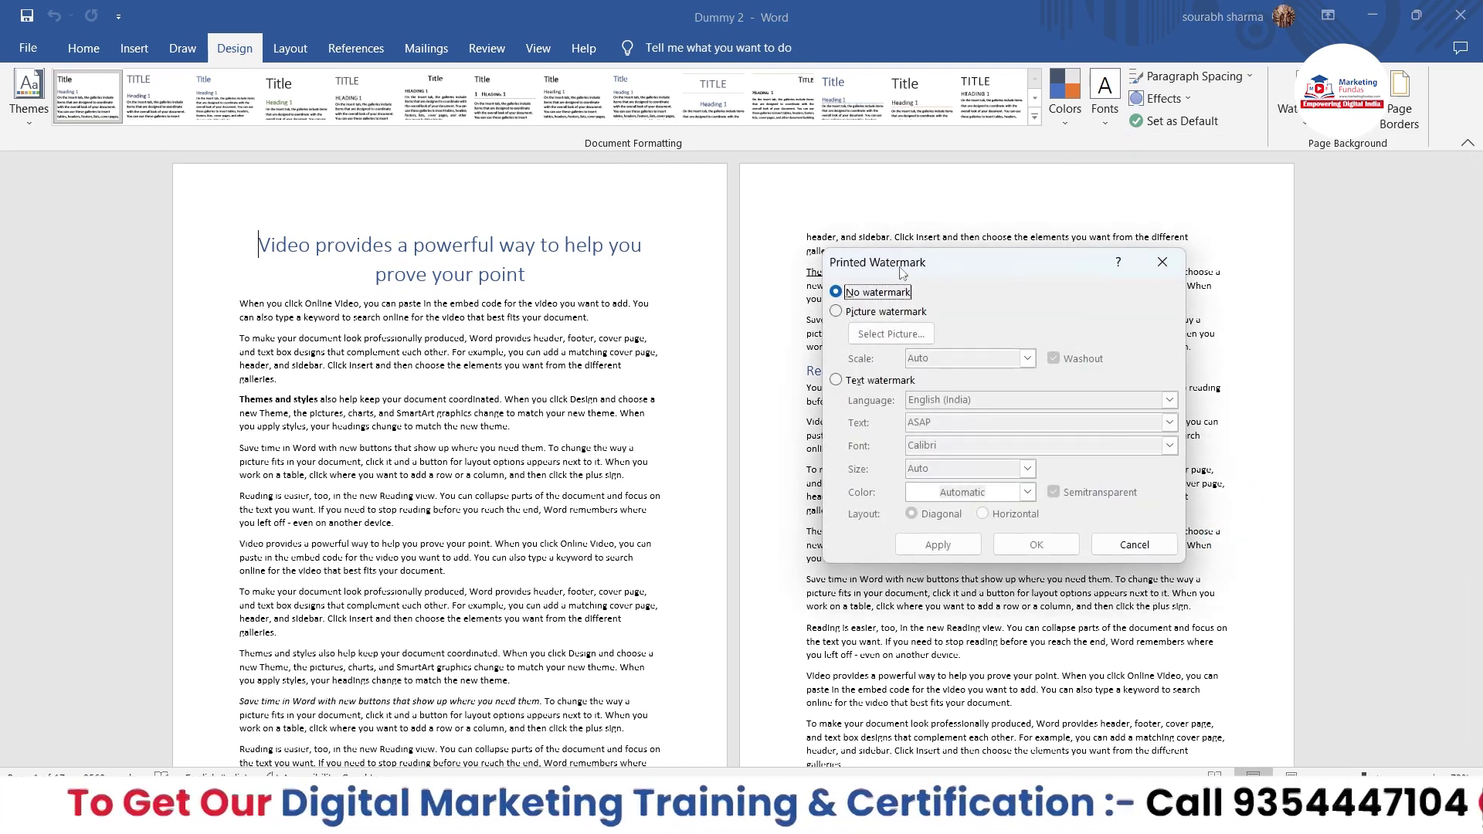
pyautogui.moveTo(901, 274); pyautogui.dragTo(870, 258)
pyautogui.click(835, 296)
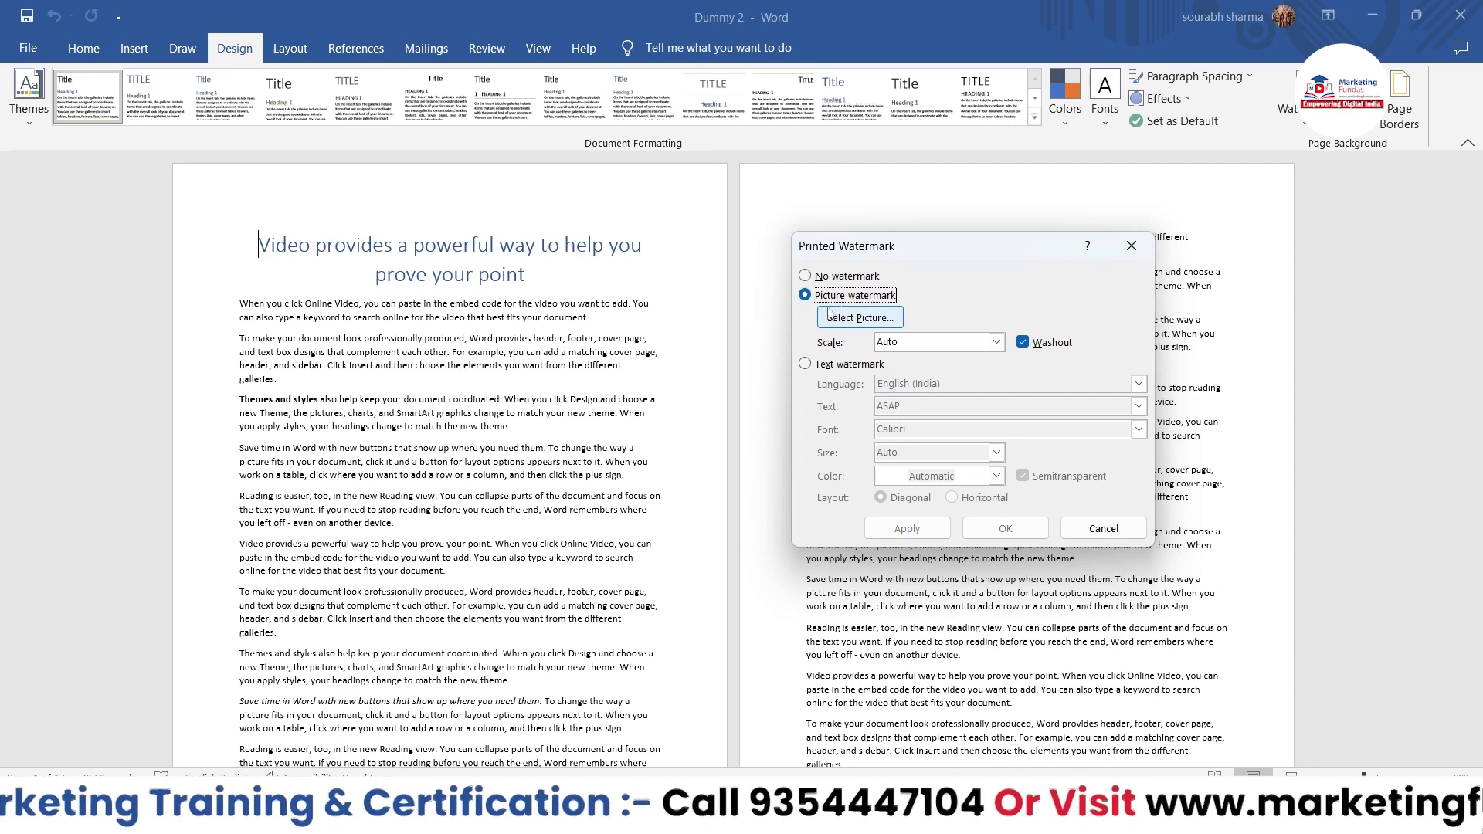
pyautogui.click(825, 366)
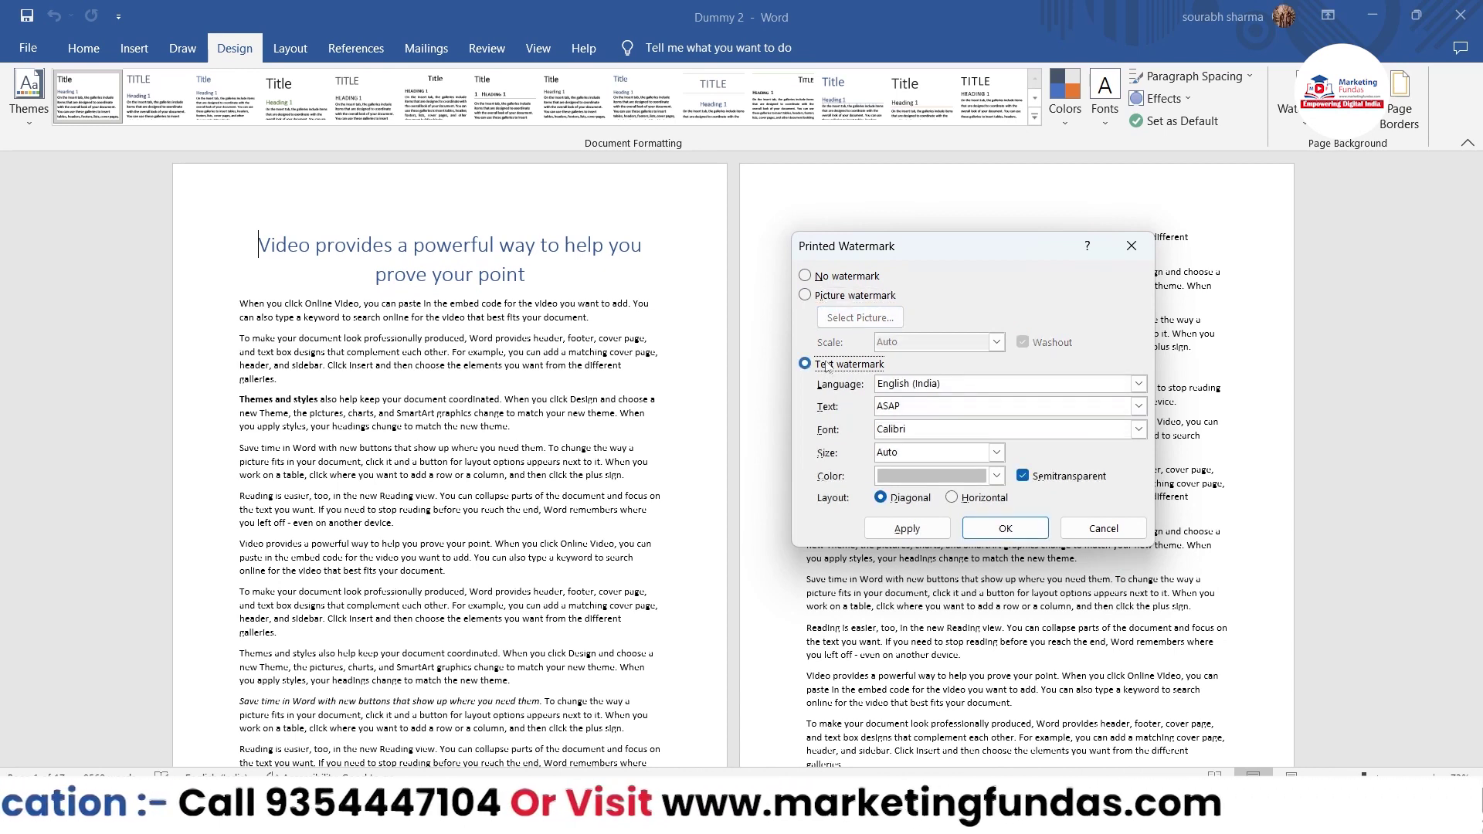
pyautogui.click(931, 407)
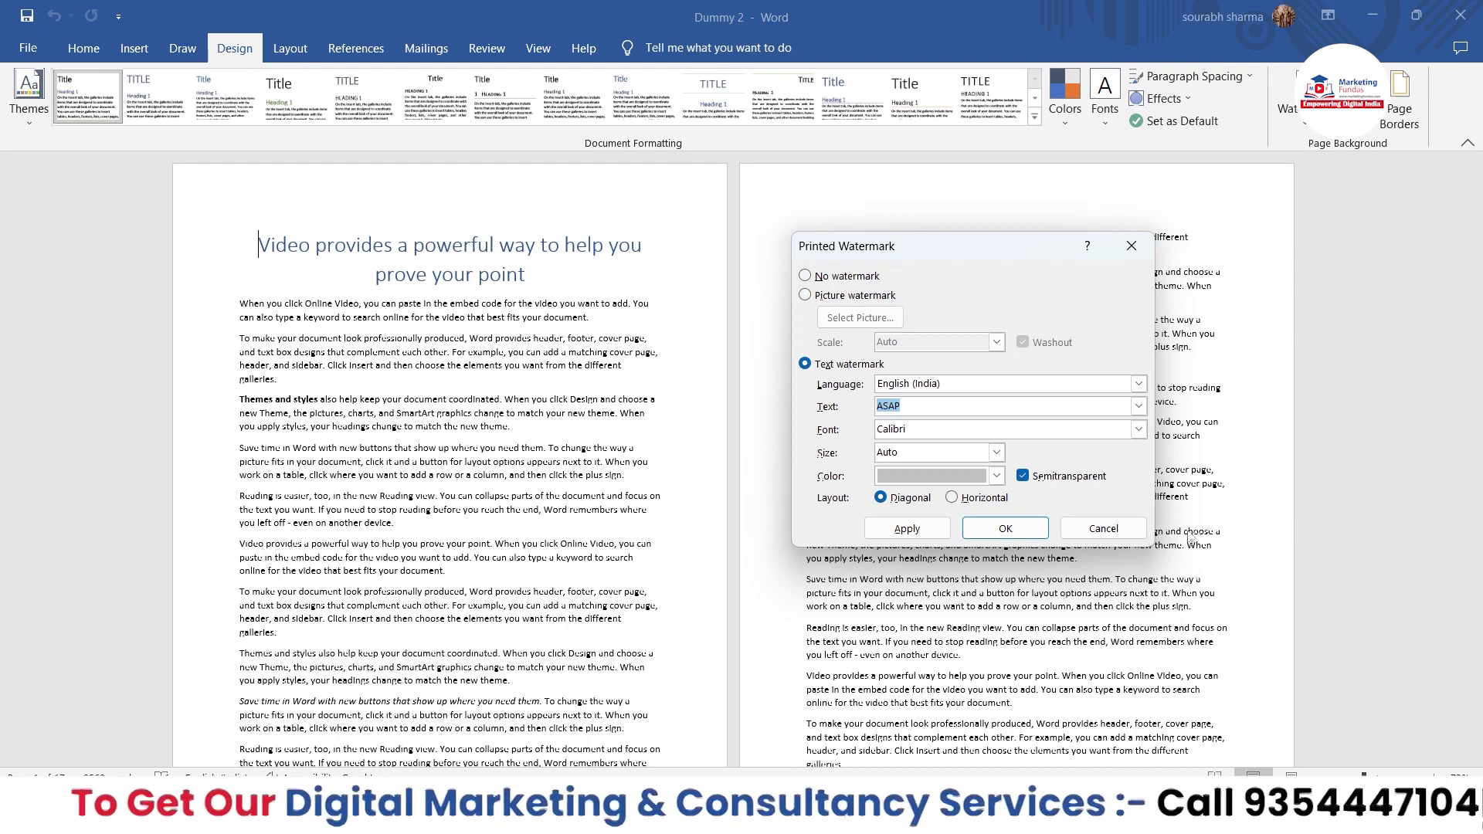
pyautogui.click(1103, 528)
pyautogui.click(1288, 100)
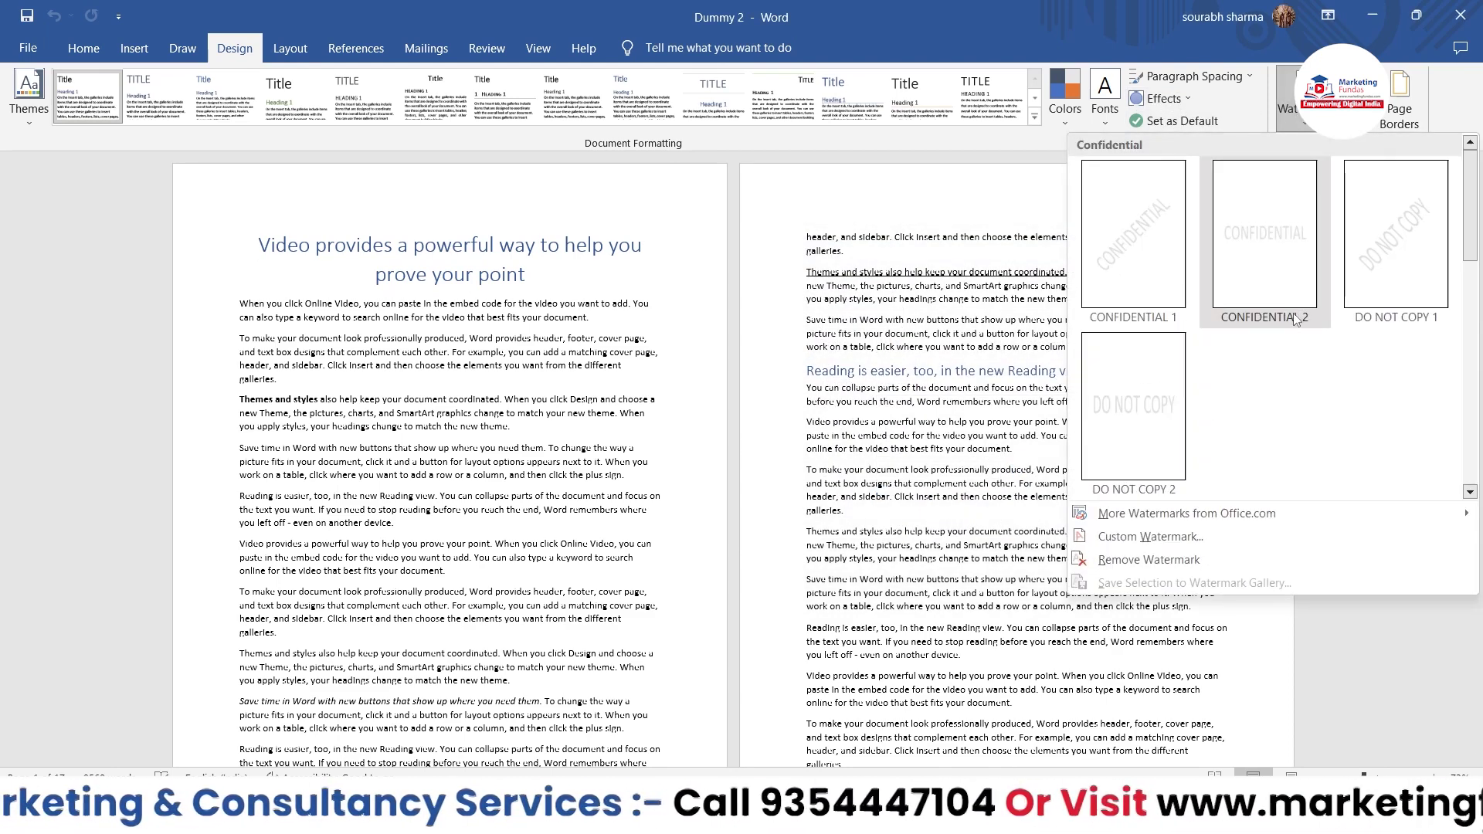
# Add a diagonal DO NOT COPY watermark and recolour it red through Custom Watermark
pyautogui.press('Escape')
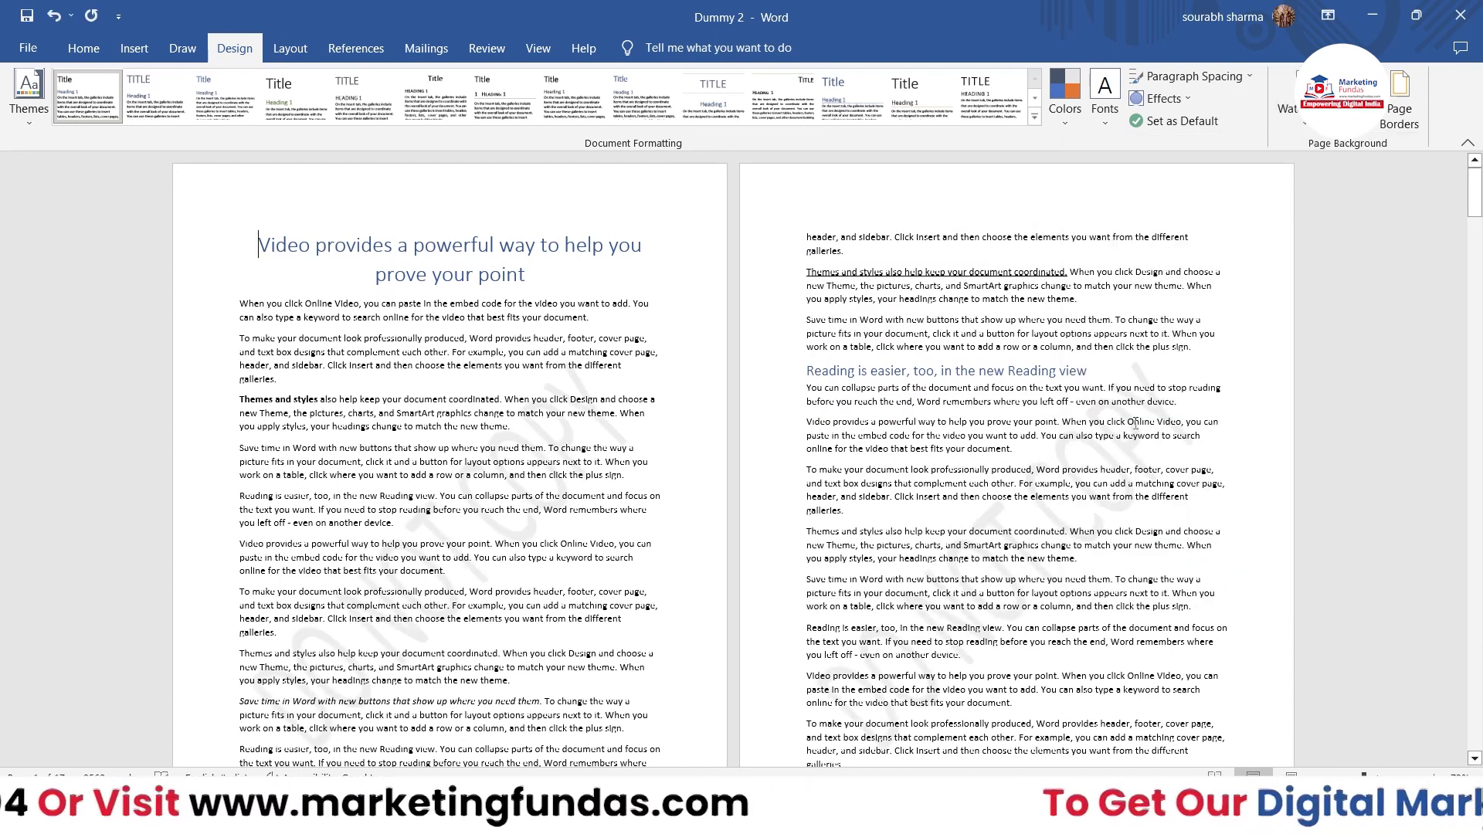
pyautogui.click(1288, 100)
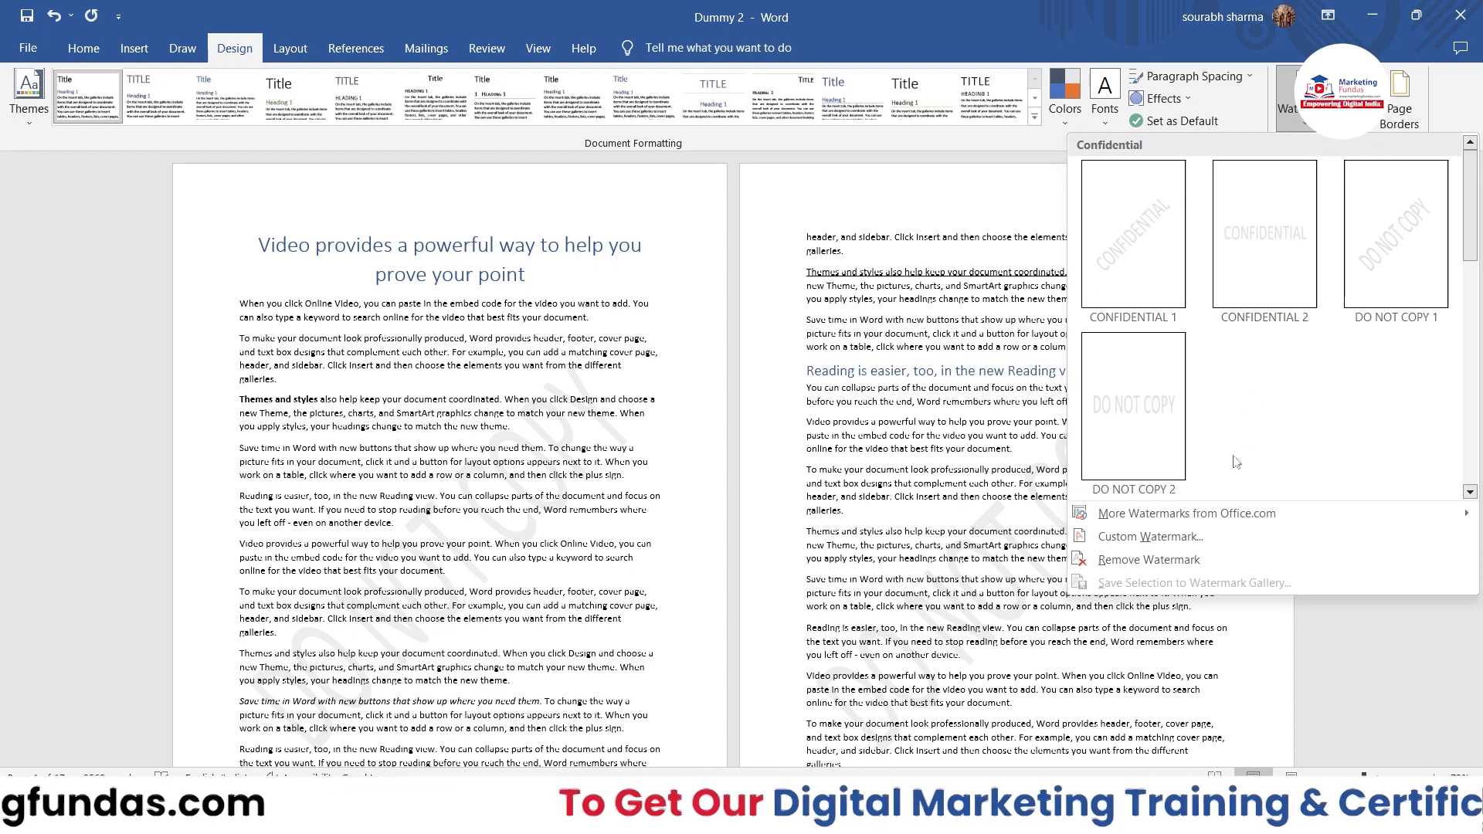
pyautogui.click(1179, 536)
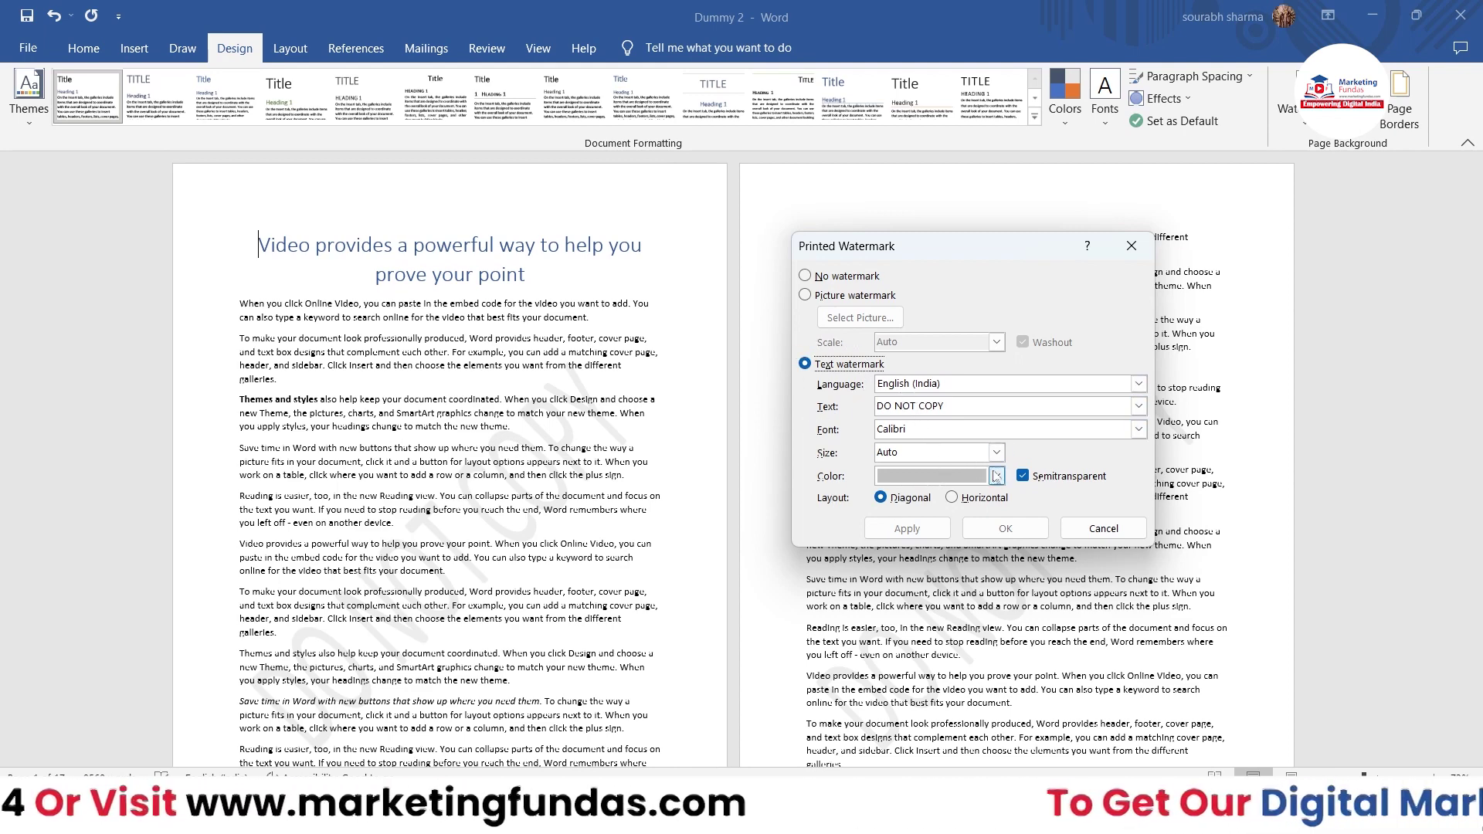
pyautogui.click(996, 476)
pyautogui.click(898, 647)
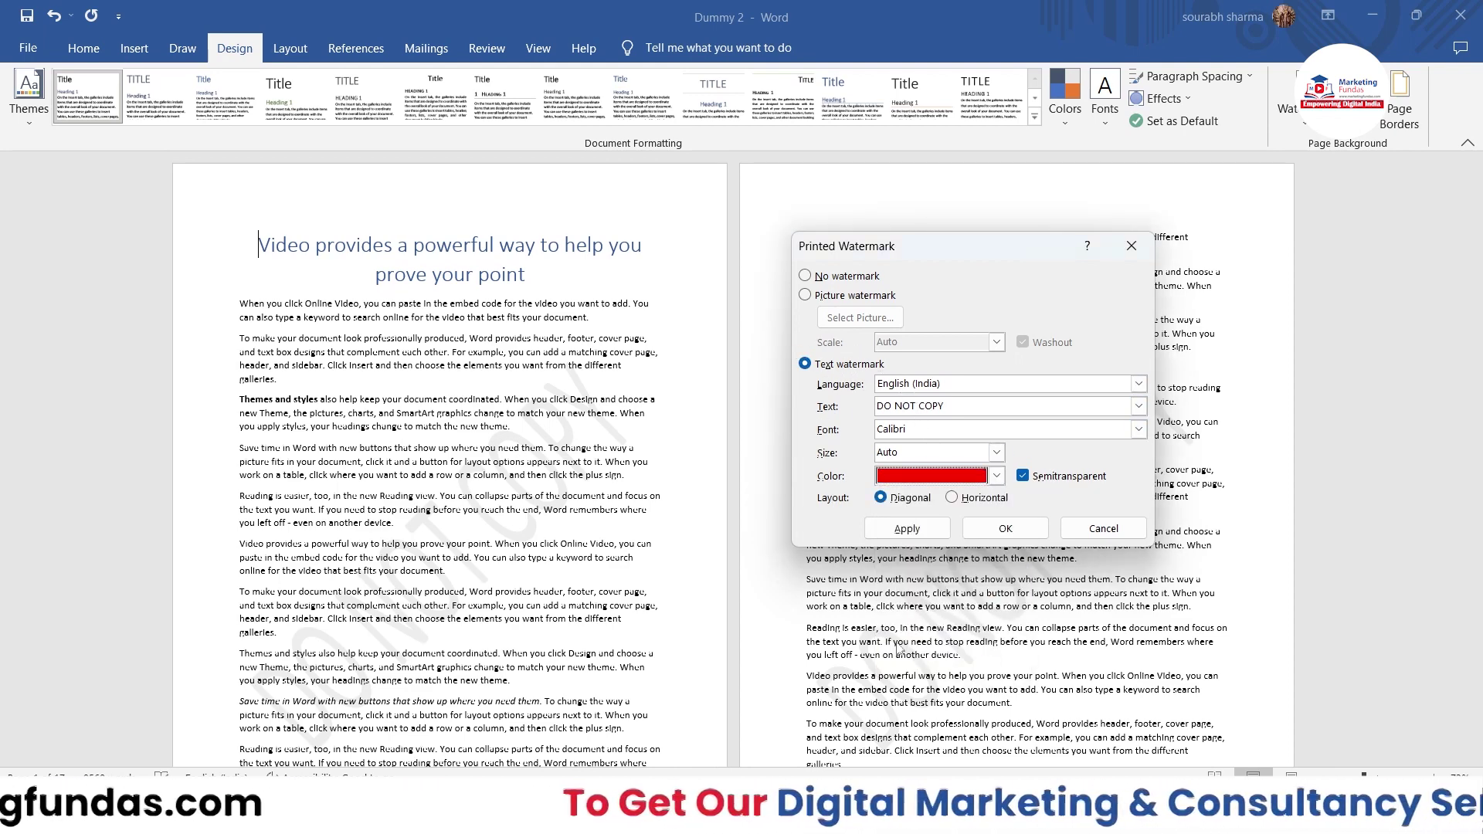
pyautogui.click(912, 531)
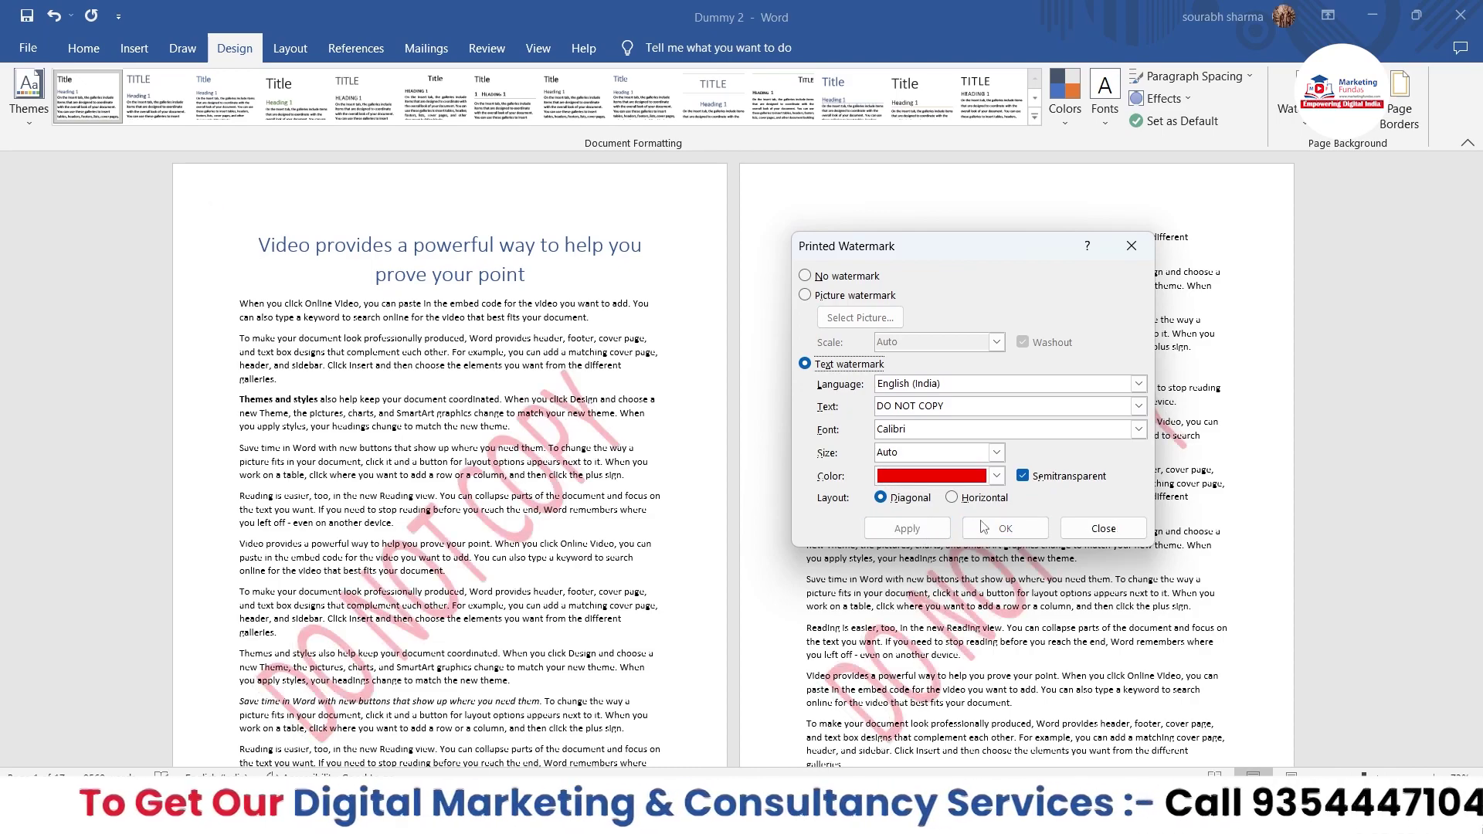
pyautogui.click(1073, 528)
pyautogui.scroll(-3, 1073, 524)
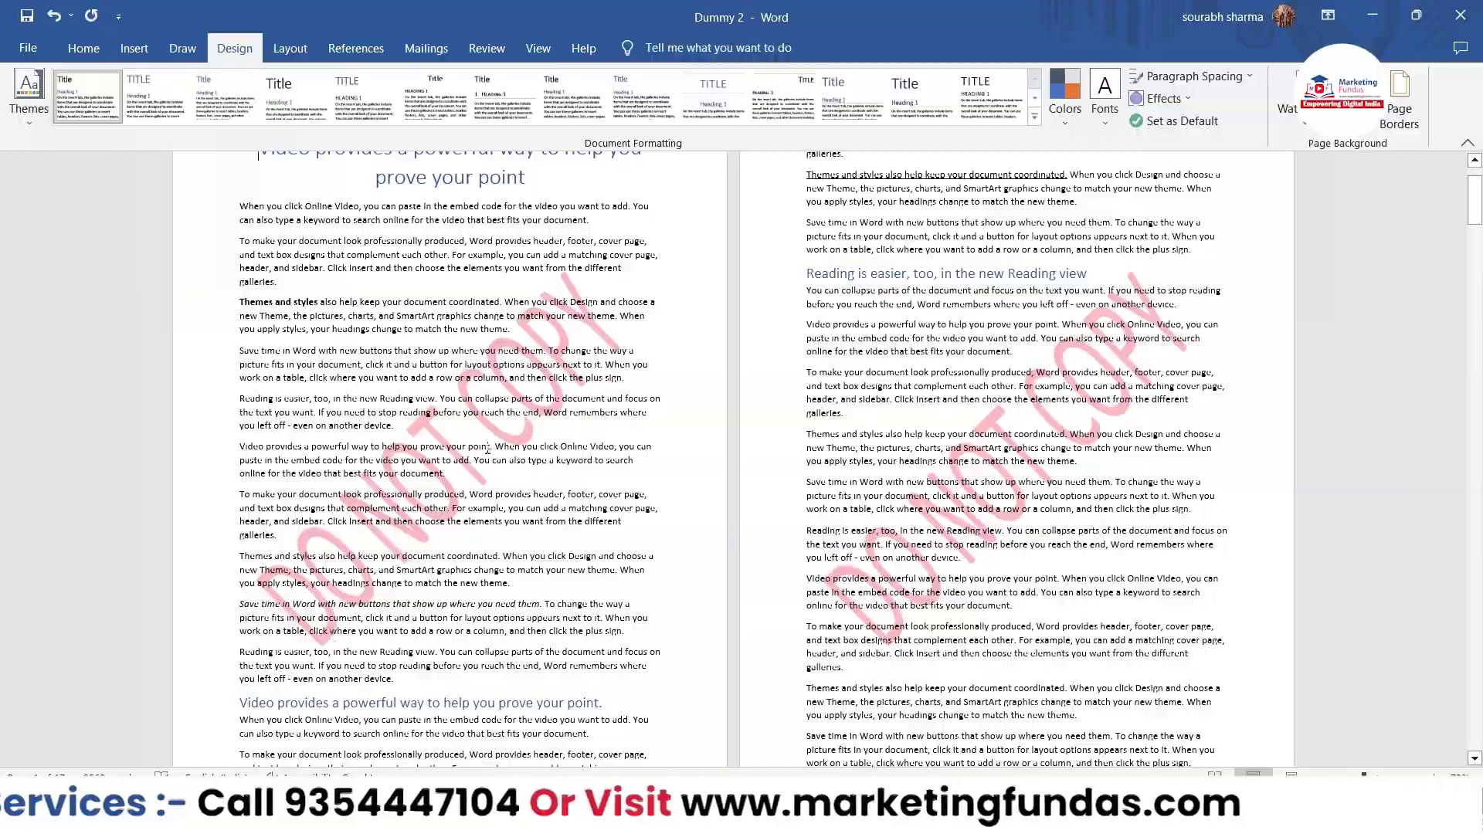
pyautogui.scroll(-15, 1147, 595)
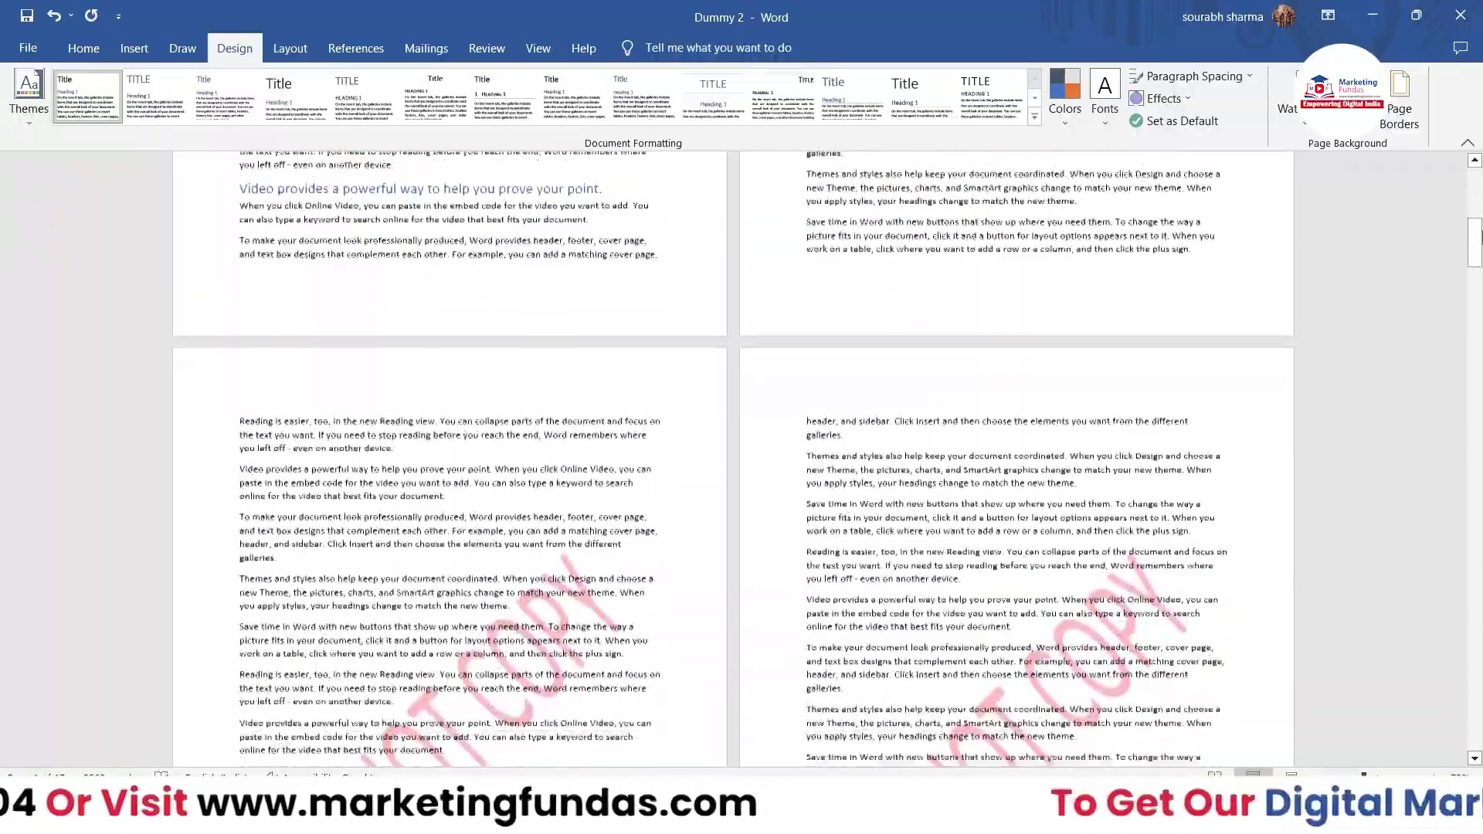
pyautogui.moveTo(1475, 242); pyautogui.dragTo(1455, 203)
pyautogui.scroll(1, 1415, 274)
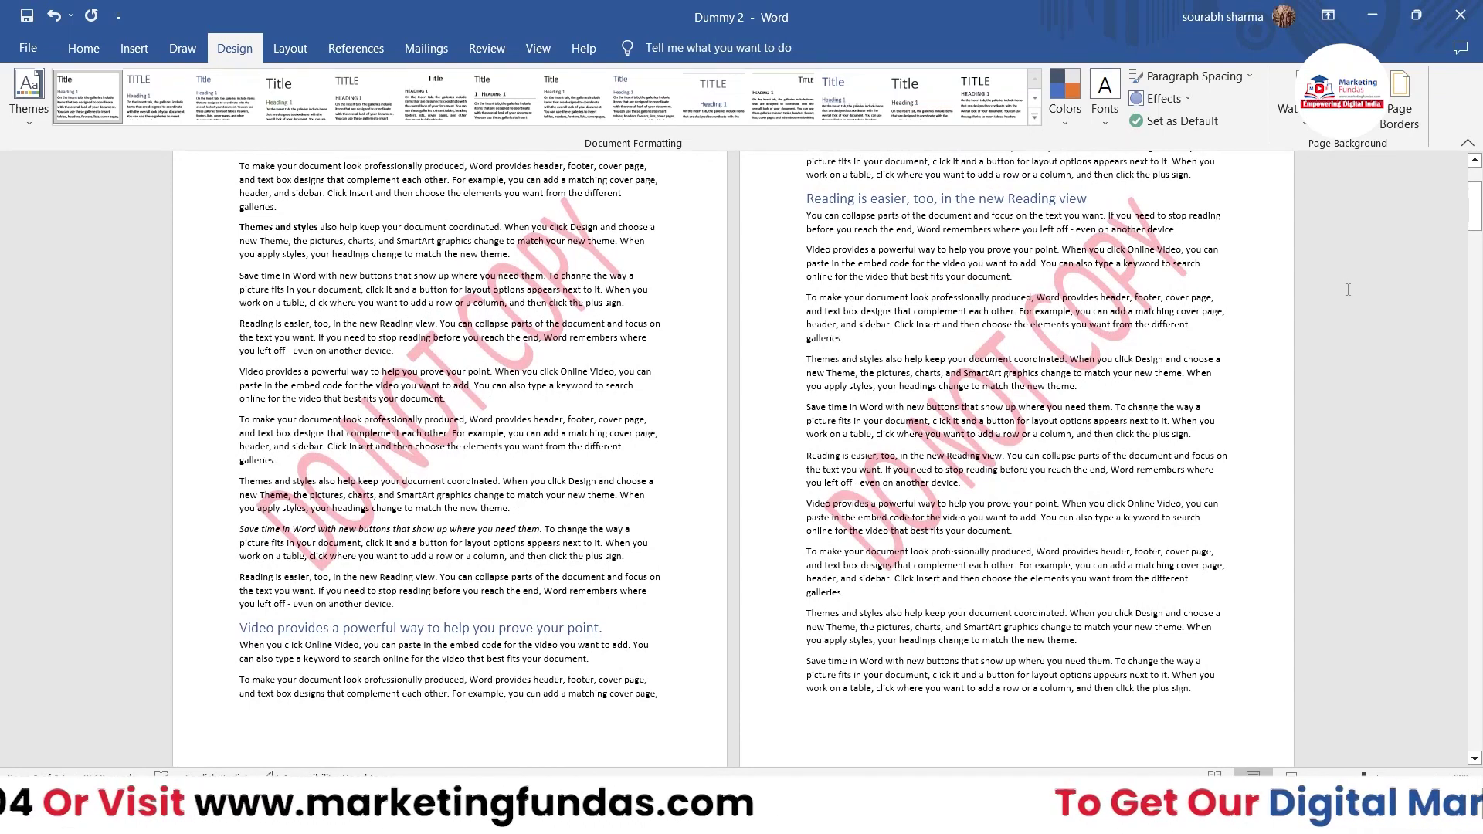
pyautogui.scroll(2, 1348, 290)
pyautogui.click(1287, 100)
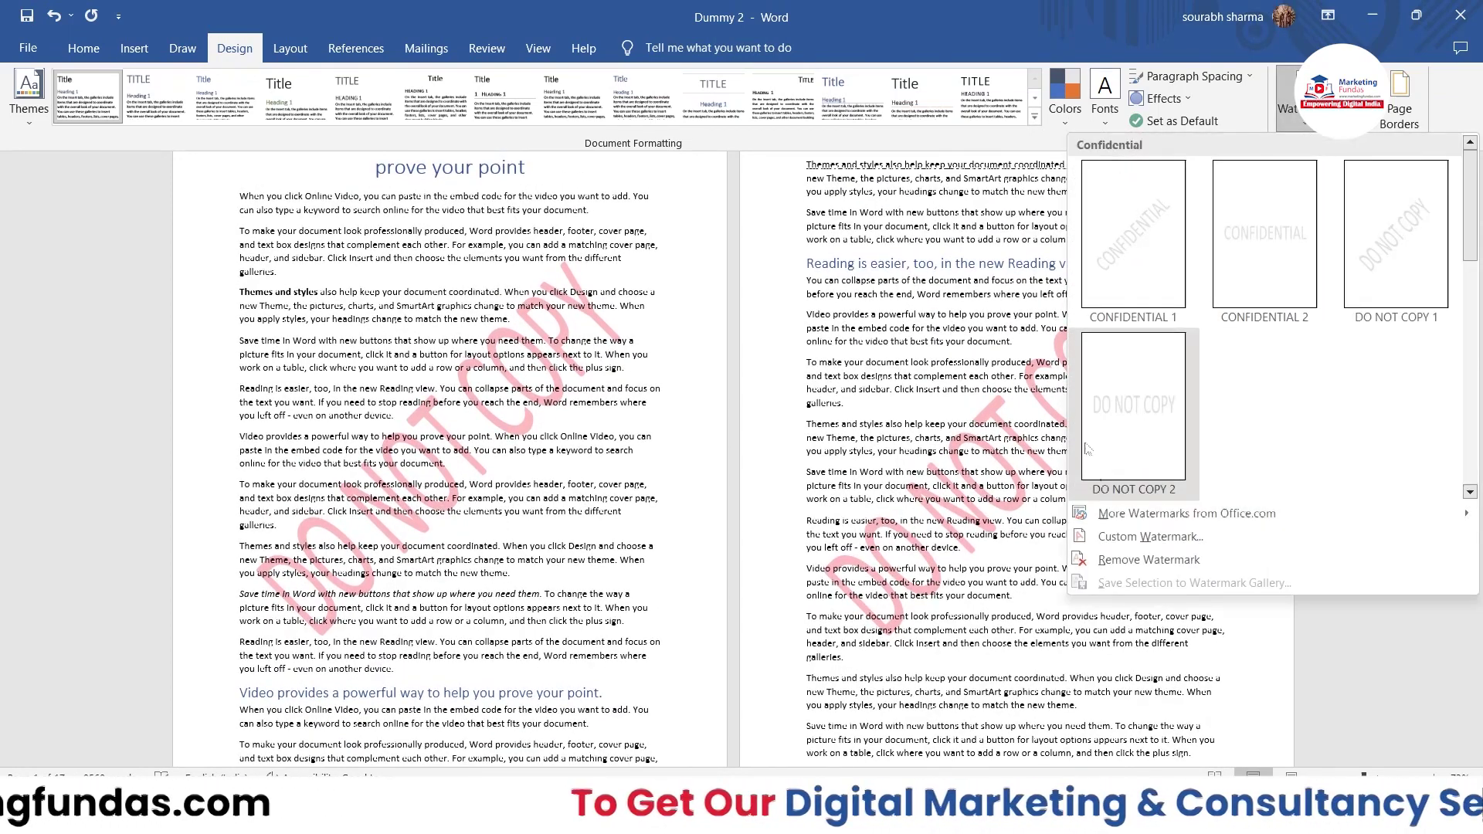
pyautogui.click(1340, 645)
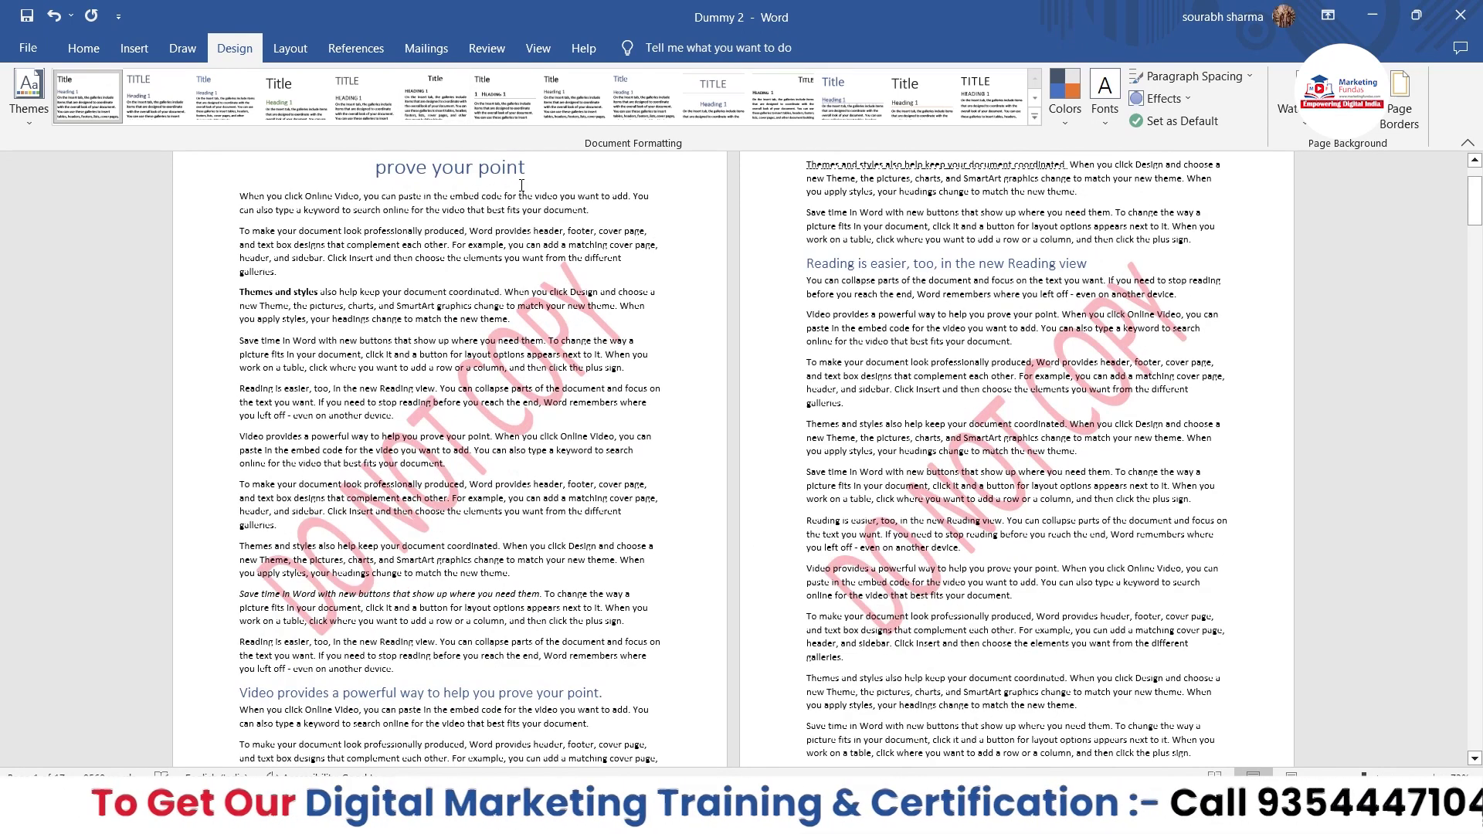
pyautogui.scroll(3, 585, 291)
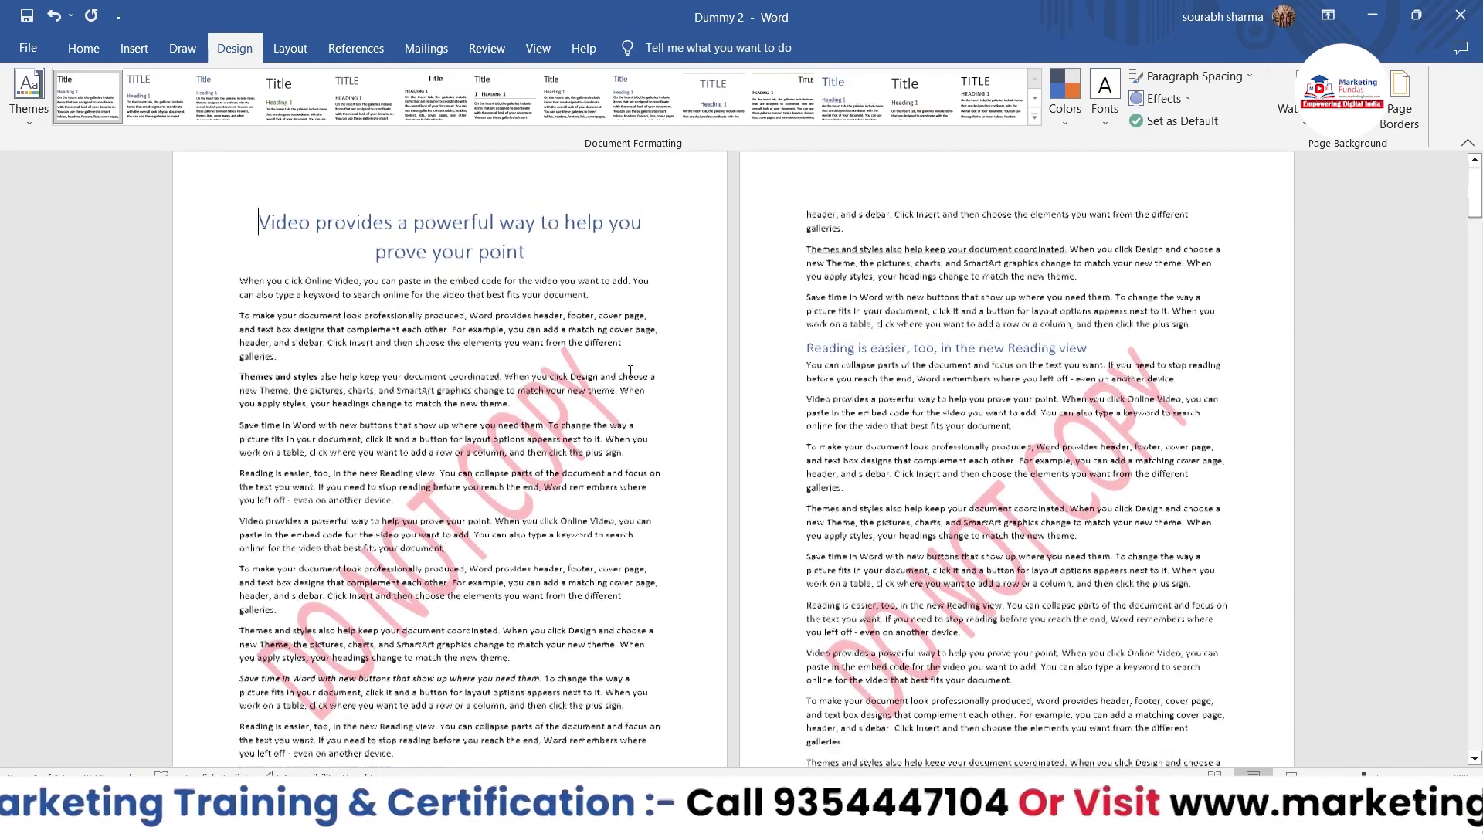
# Show the Layout options and check the Breaks list without inserting a break
pyautogui.click(297, 53)
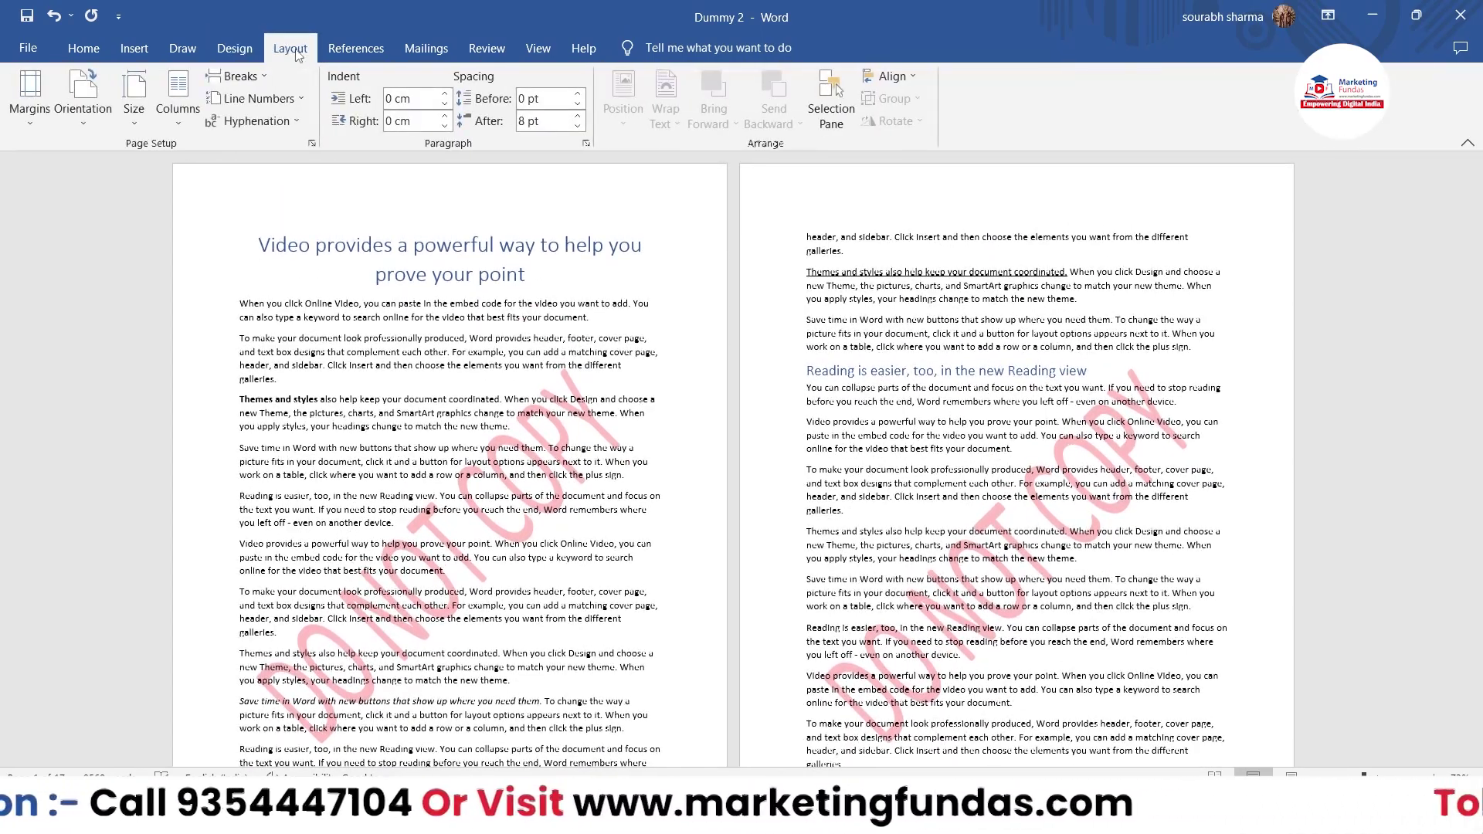
pyautogui.click(257, 80)
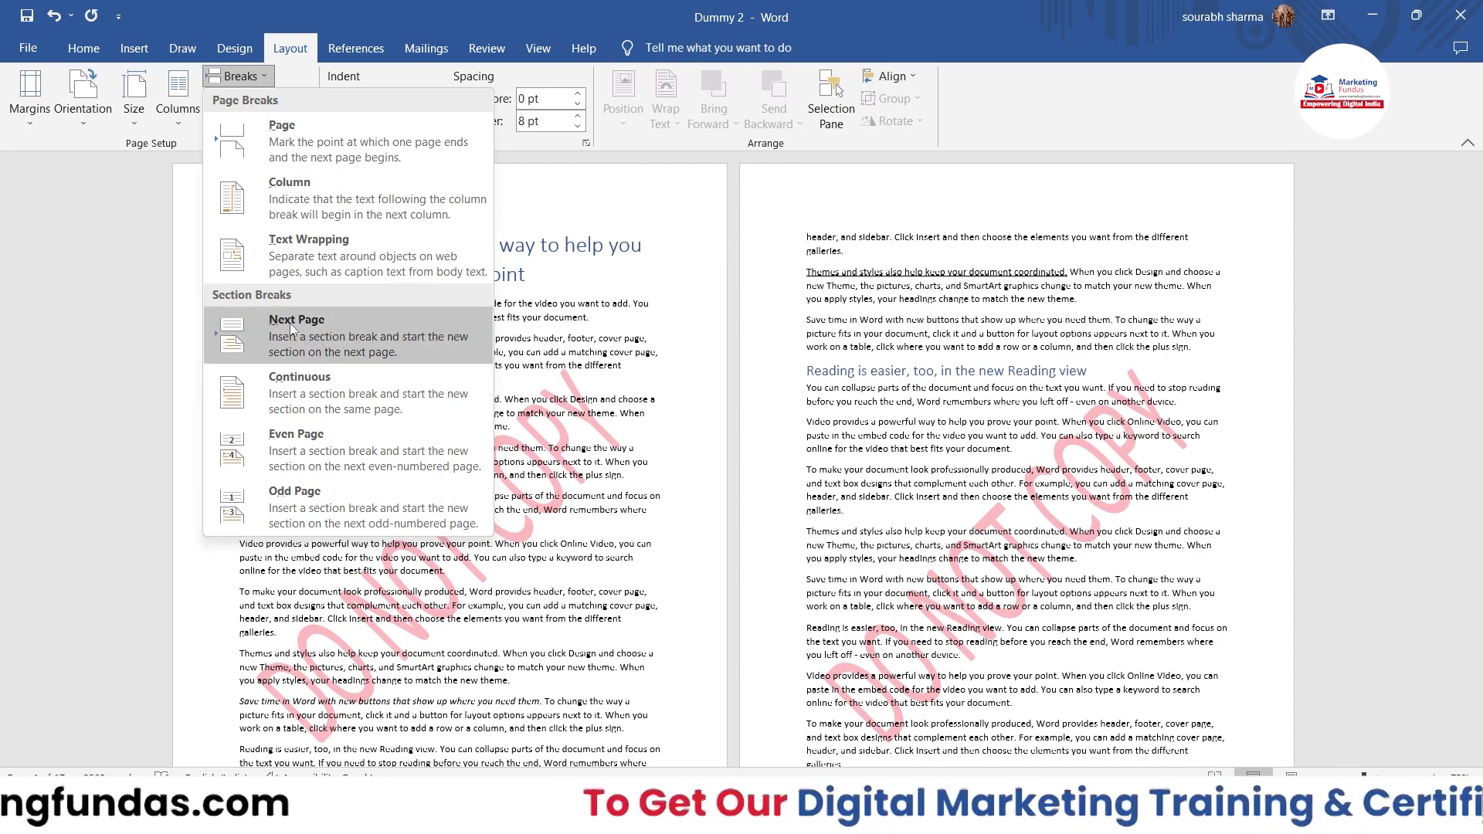
pyautogui.click(1241, 311)
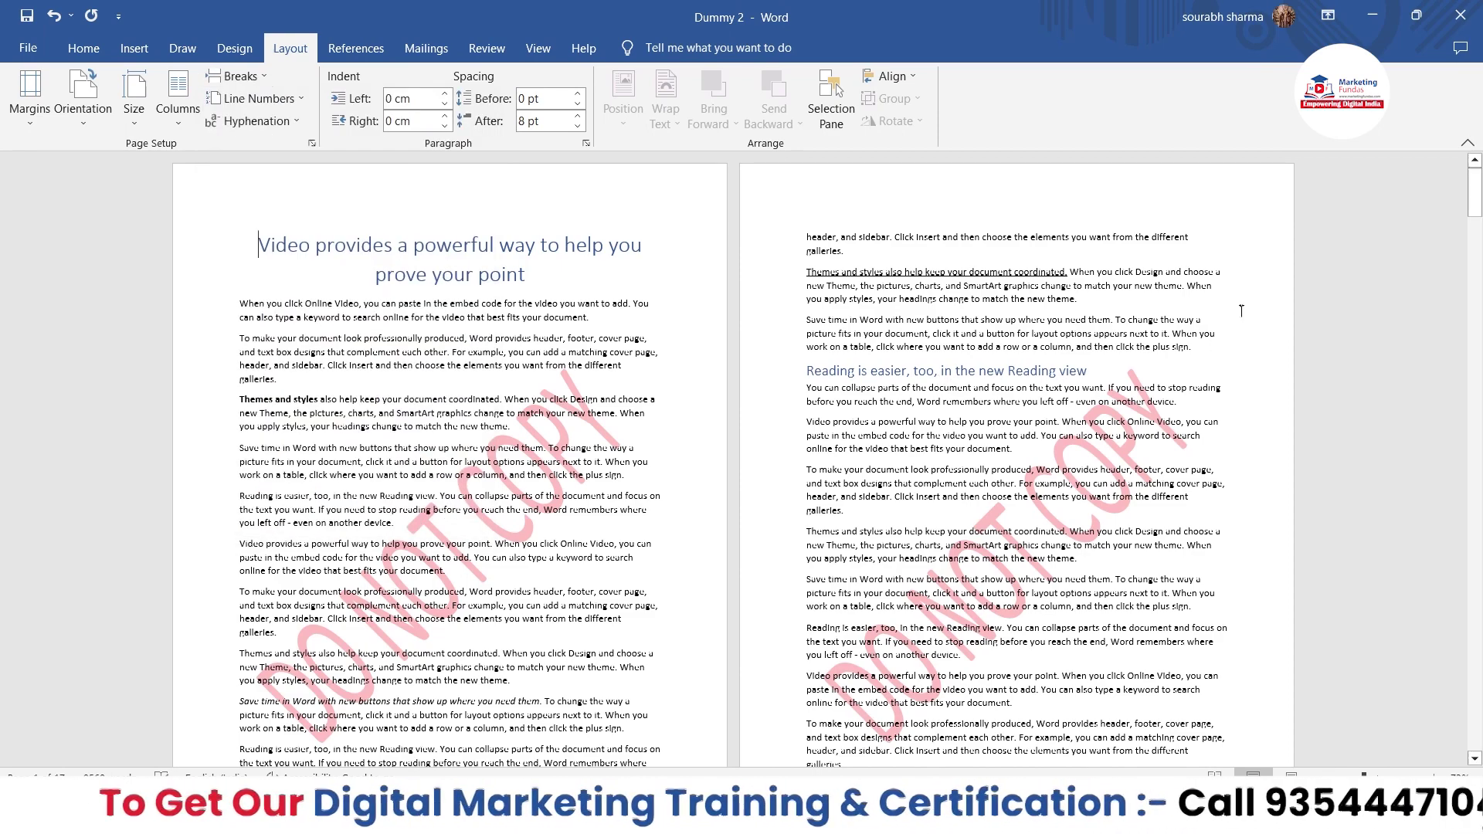
# Scroll through the later pages to find where the new section should begin
pyautogui.scroll(-1, 1228, 307)
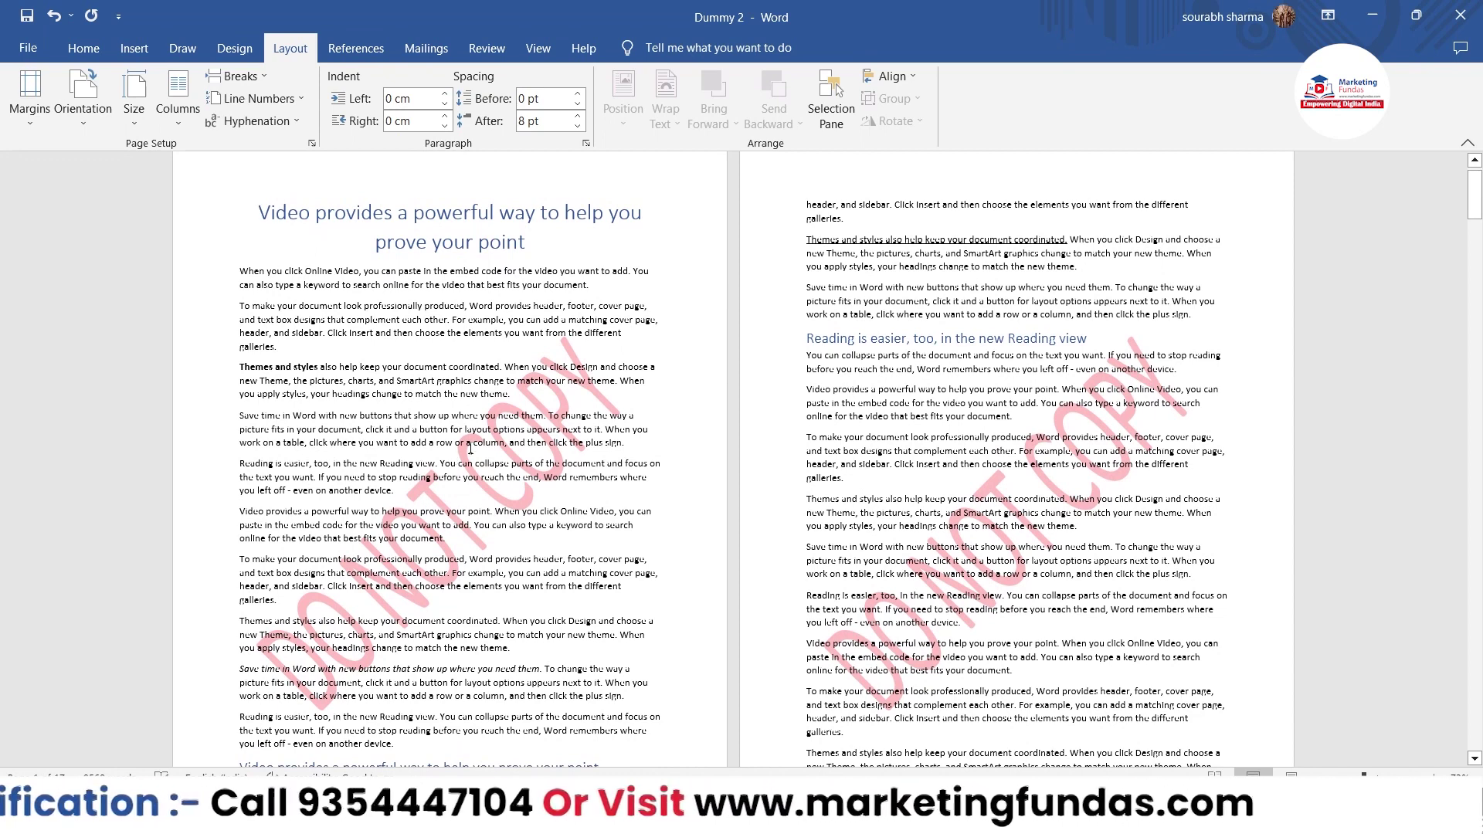
pyautogui.scroll(1, 471, 448)
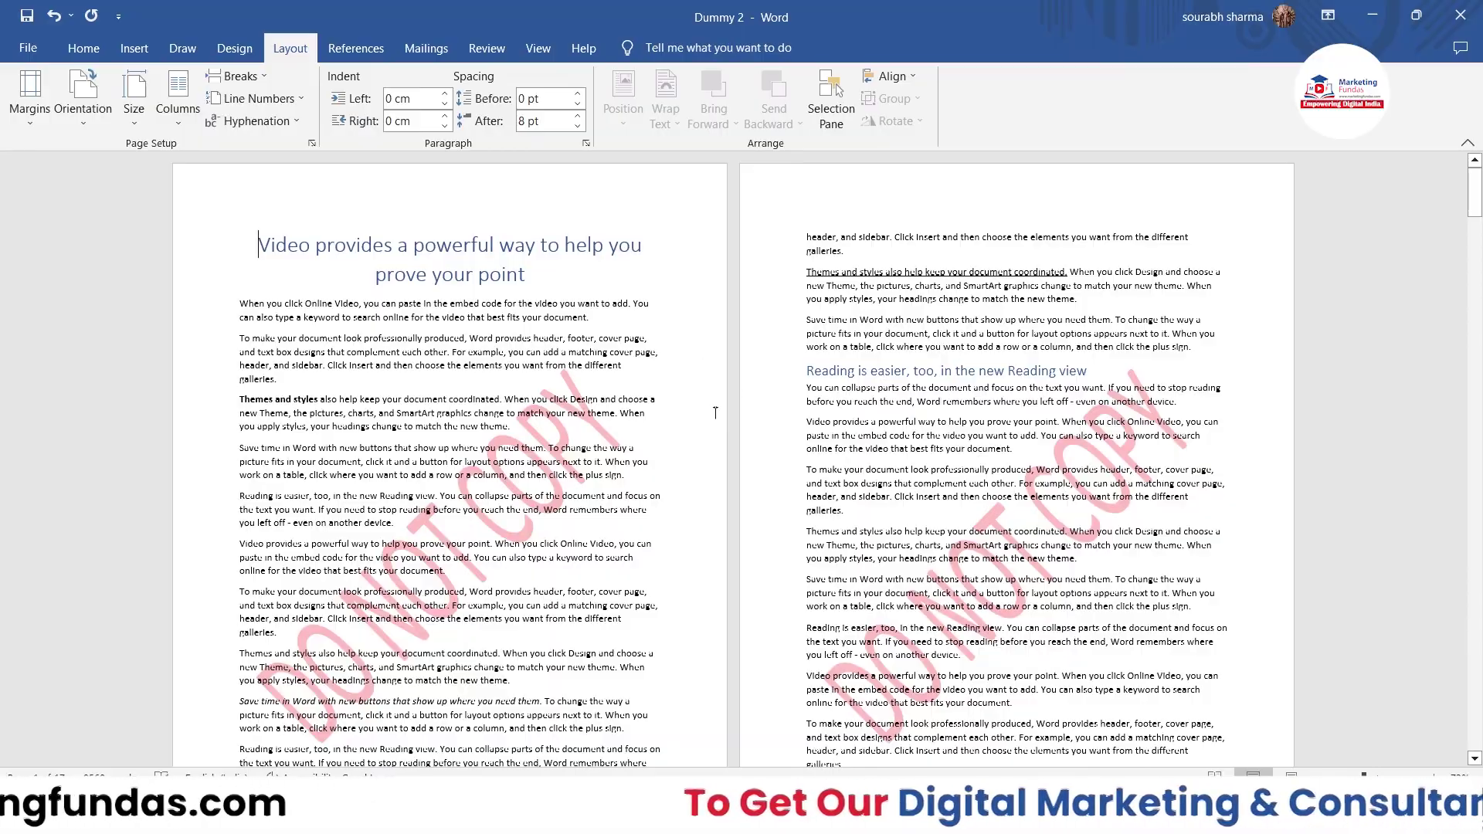
pyautogui.scroll(-15, 893, 554)
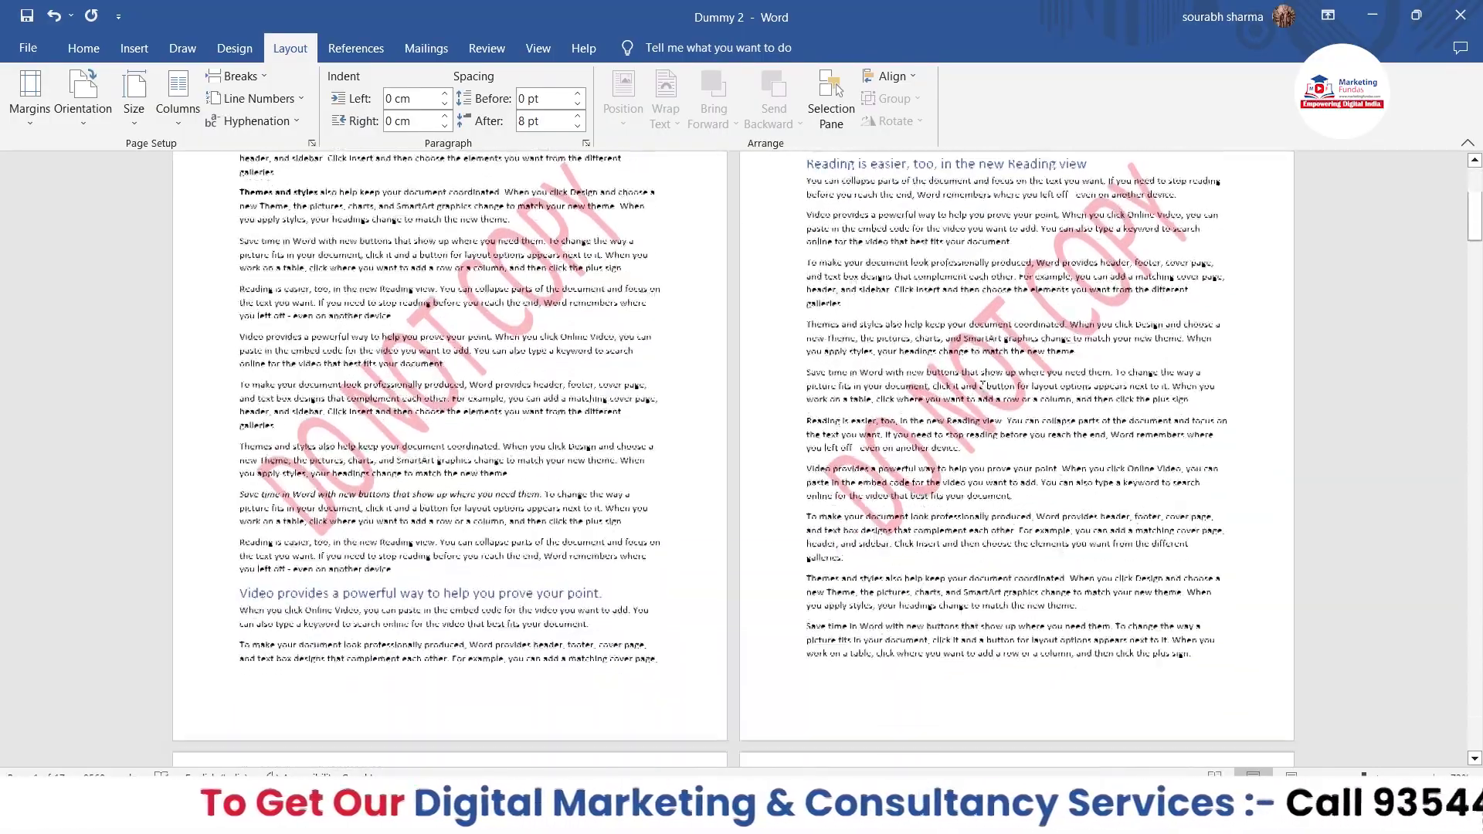
pyautogui.scroll(-15, 893, 554)
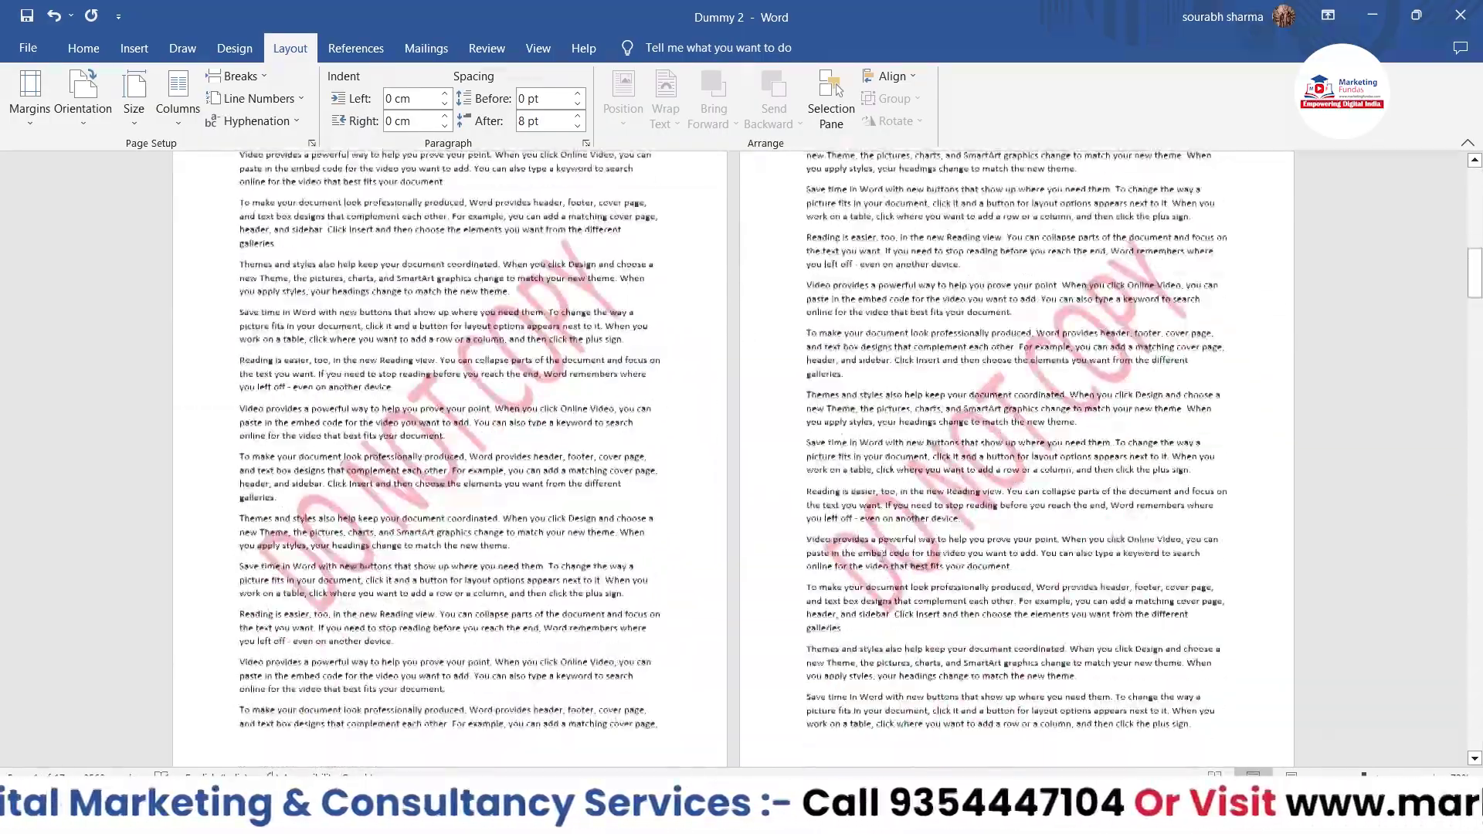
pyautogui.scroll(-2, 880, 554)
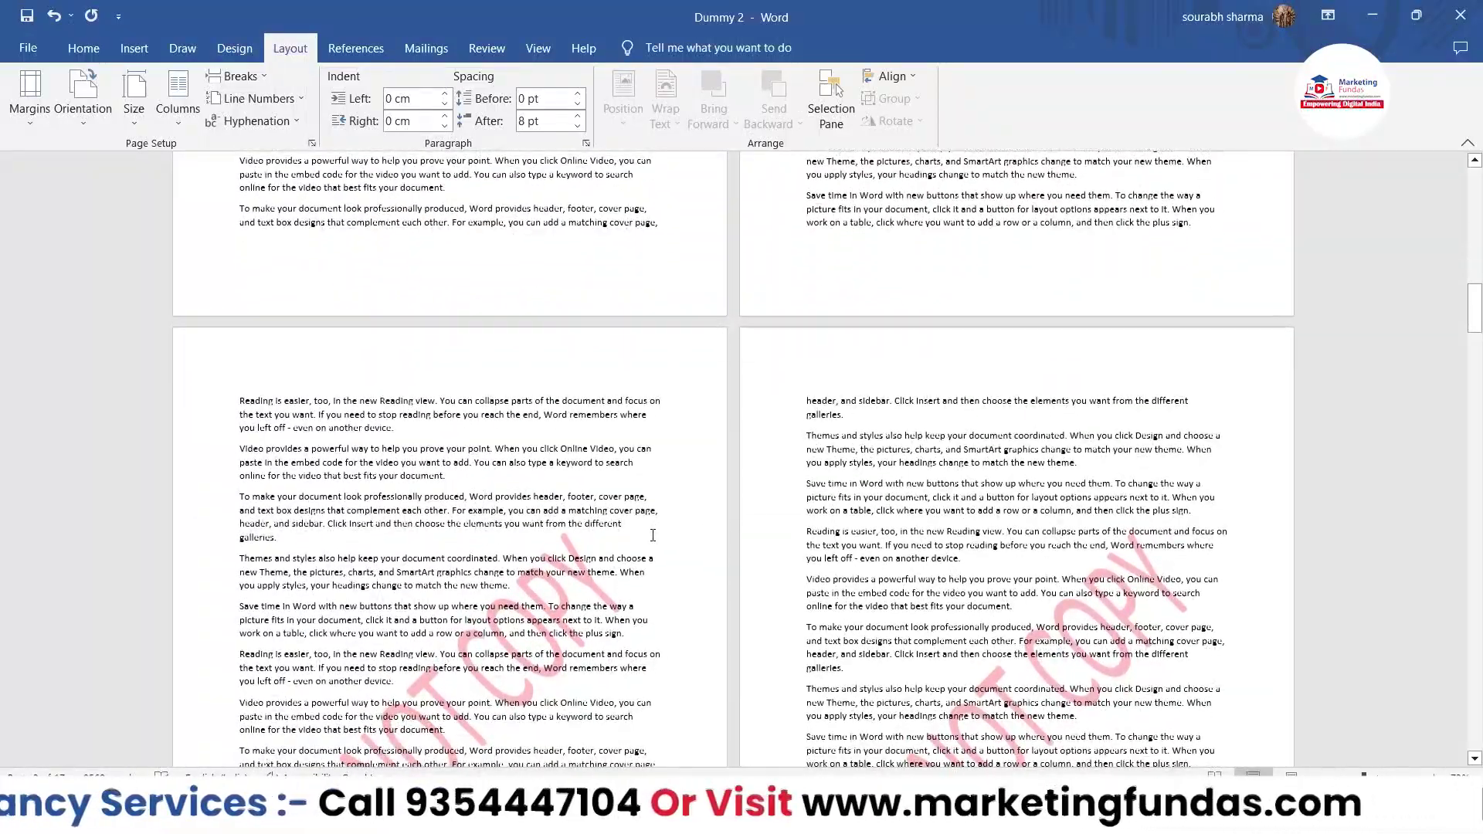
pyautogui.scroll(-2, 749, 386)
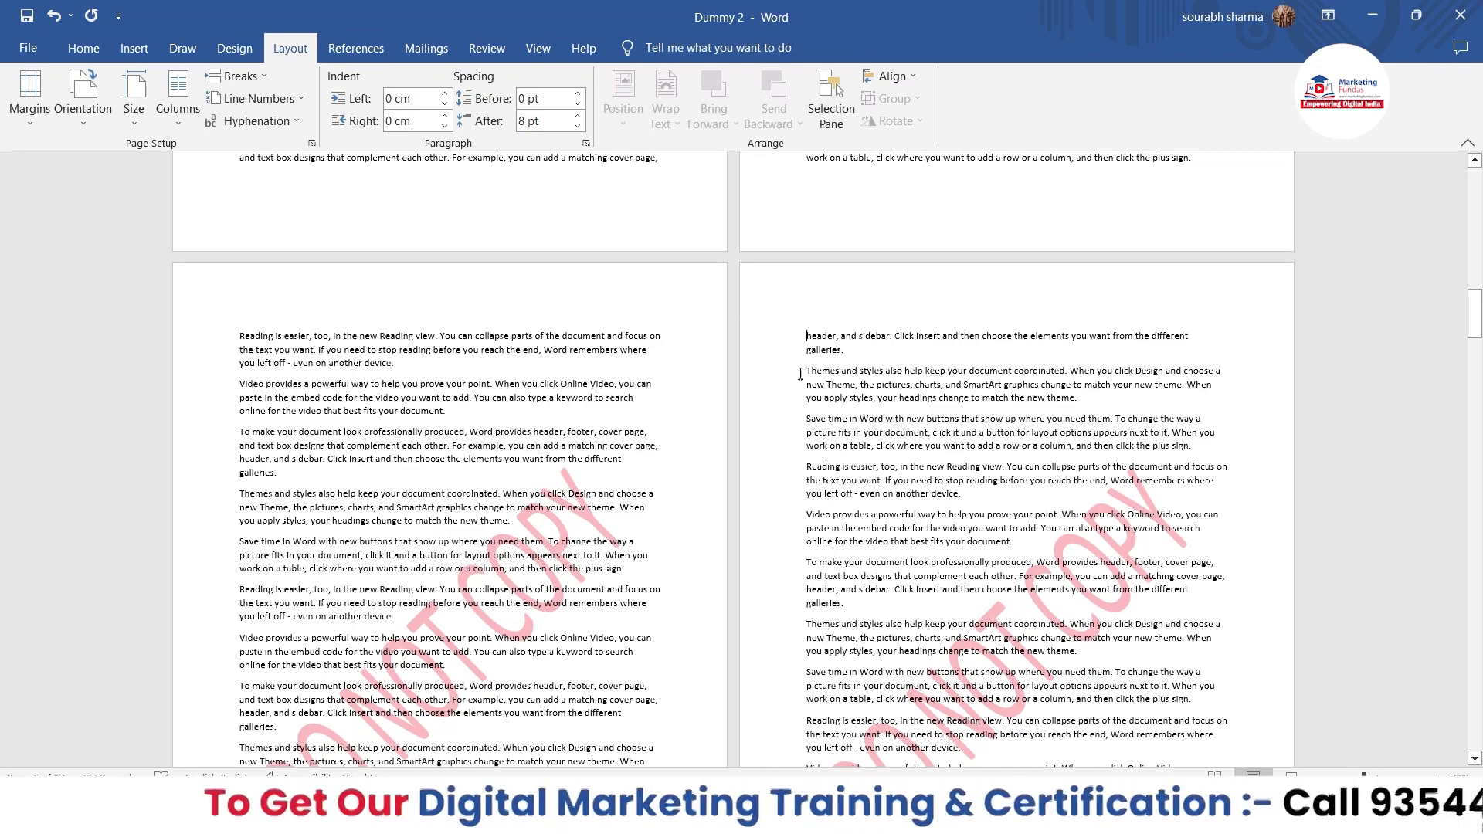
pyautogui.scroll(-2, 800, 376)
pyautogui.scroll(-1, 1074, 457)
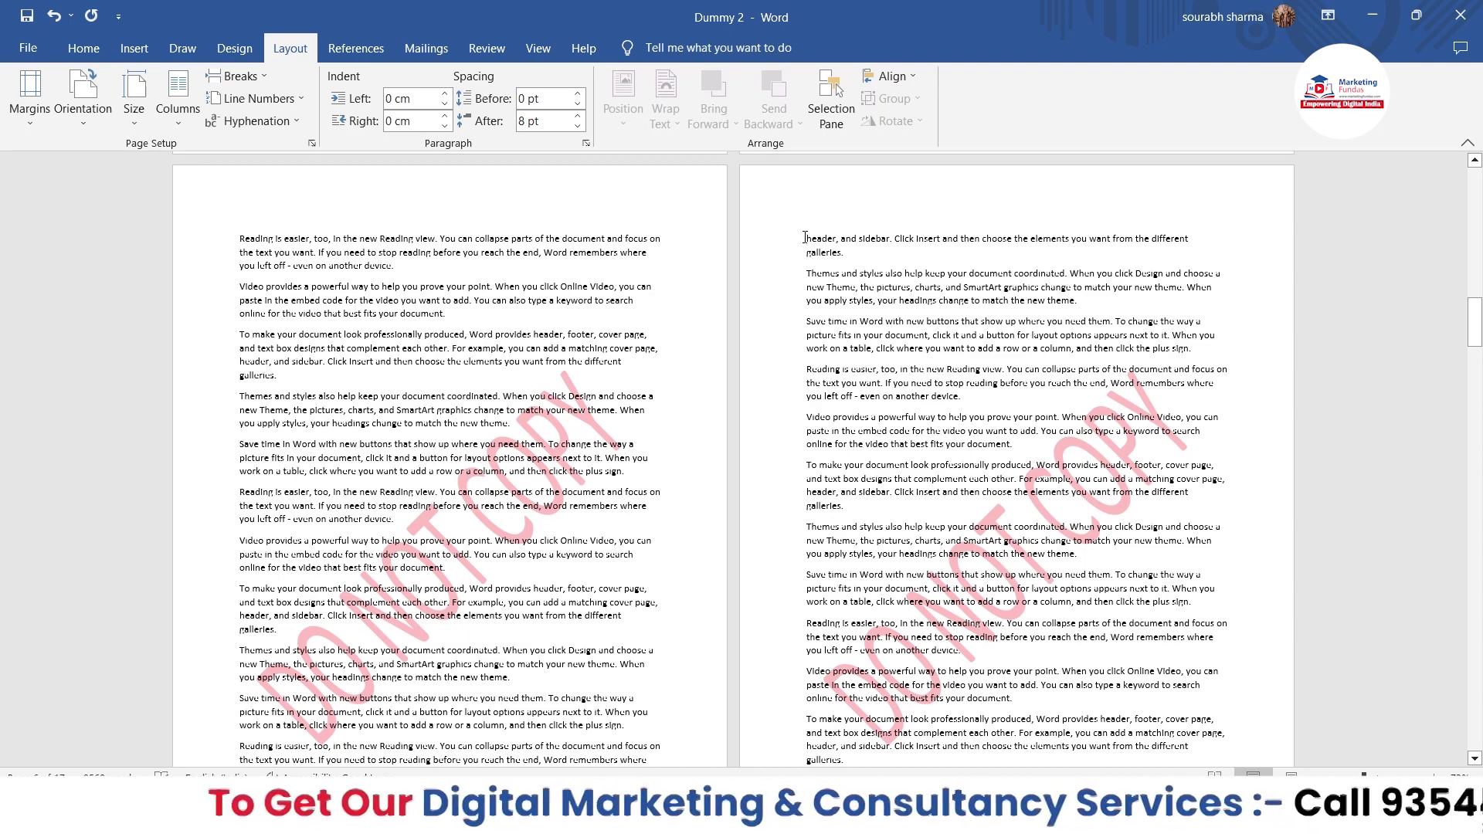
# Insert a Next Page section break, then place the cursor before 'header, and sidebar'
pyautogui.click(234, 76)
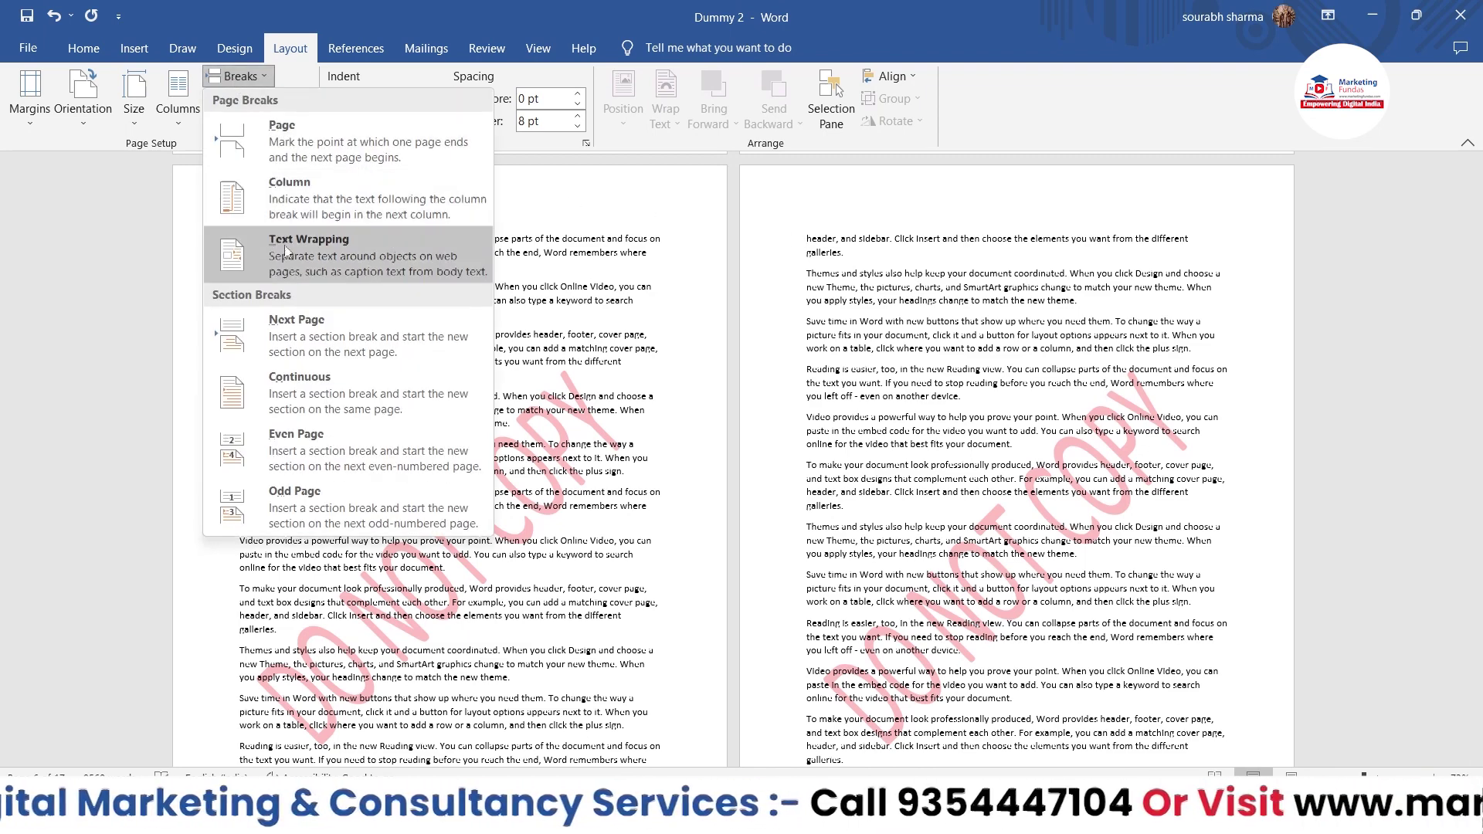
pyautogui.click(285, 326)
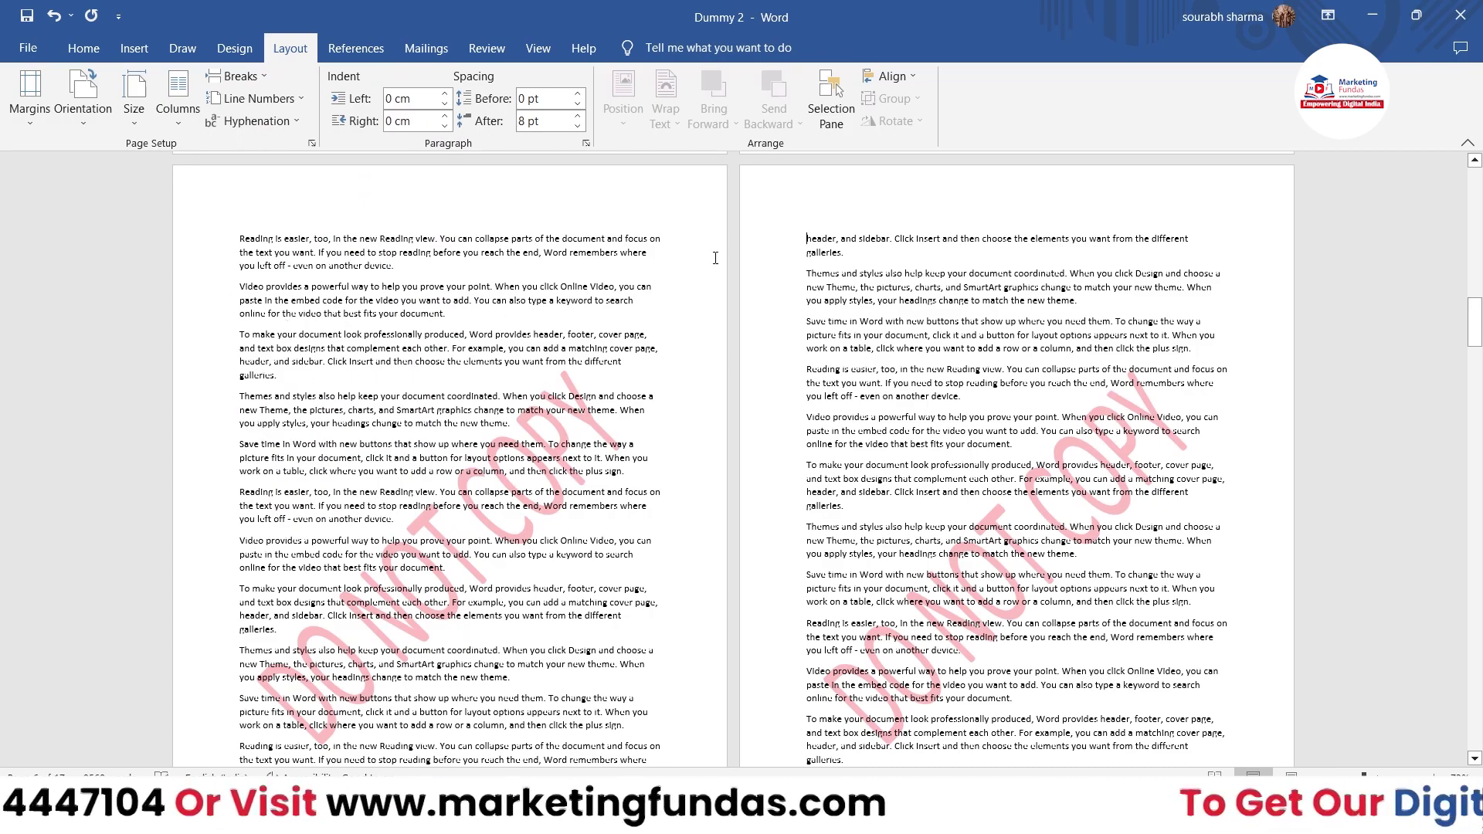
pyautogui.scroll(-5, 914, 256)
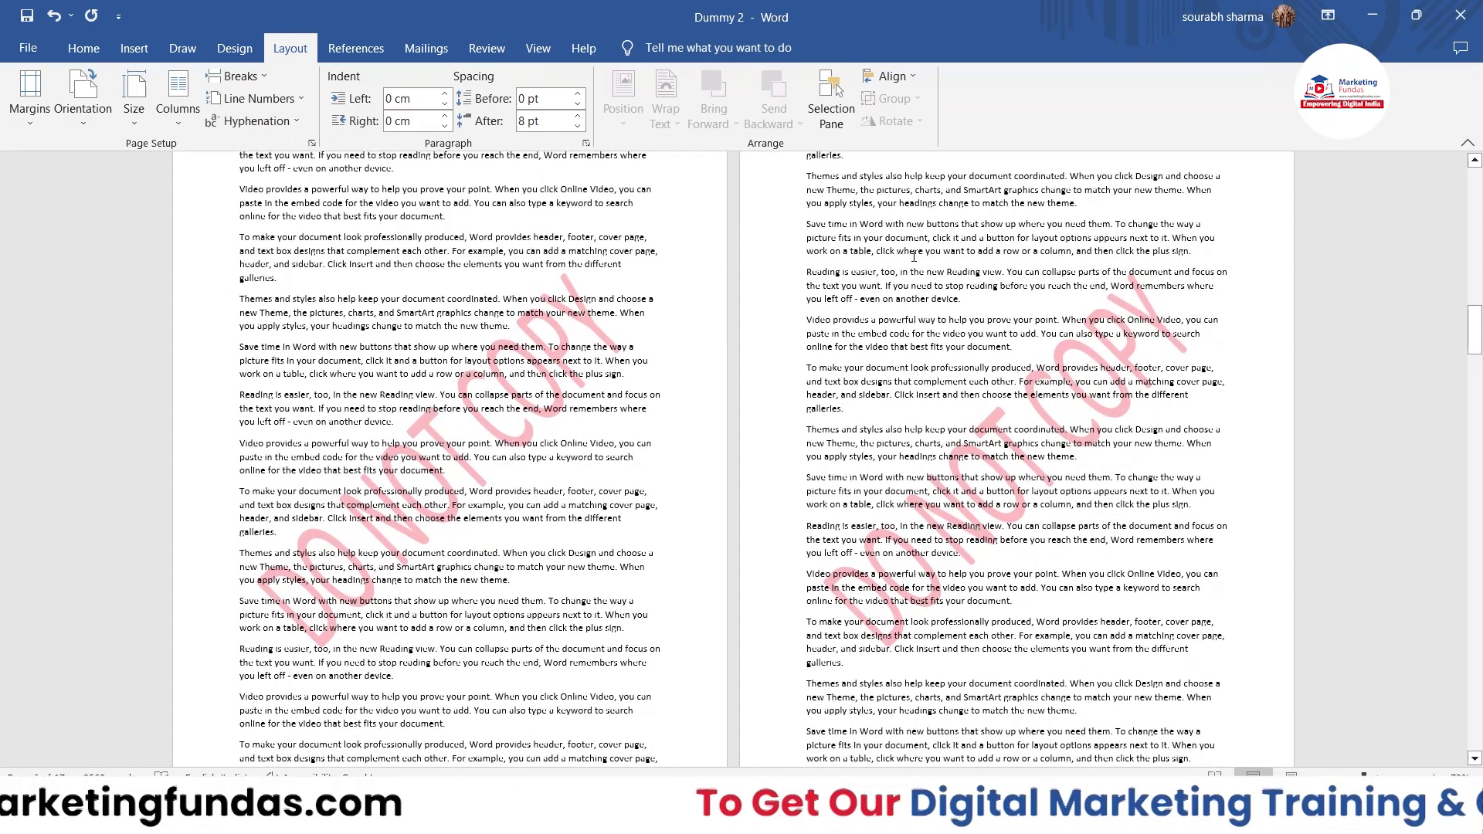
pyautogui.scroll(-5, 914, 255)
pyautogui.scroll(-5, 712, 461)
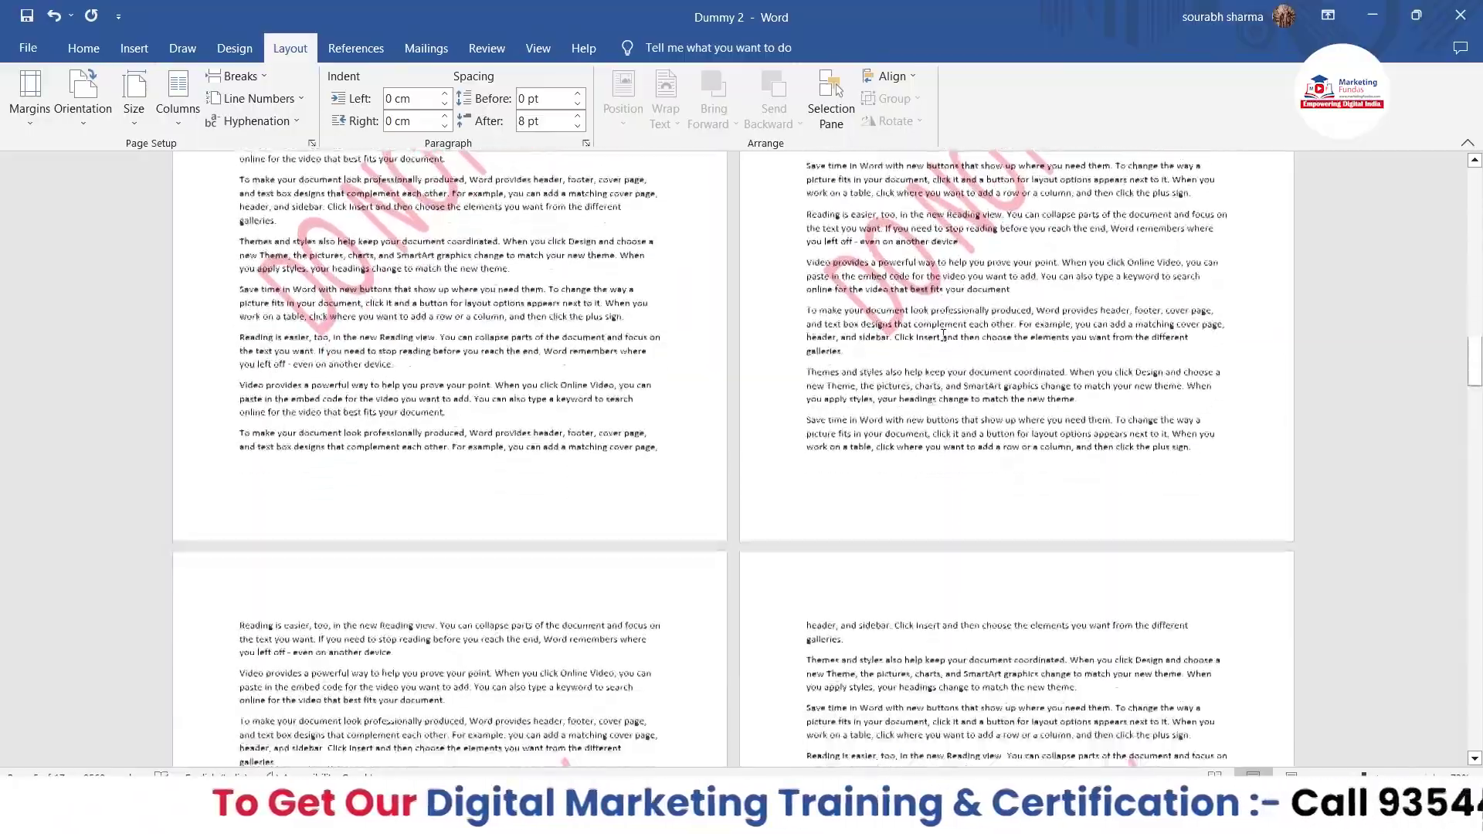
pyautogui.scroll(-10, 712, 461)
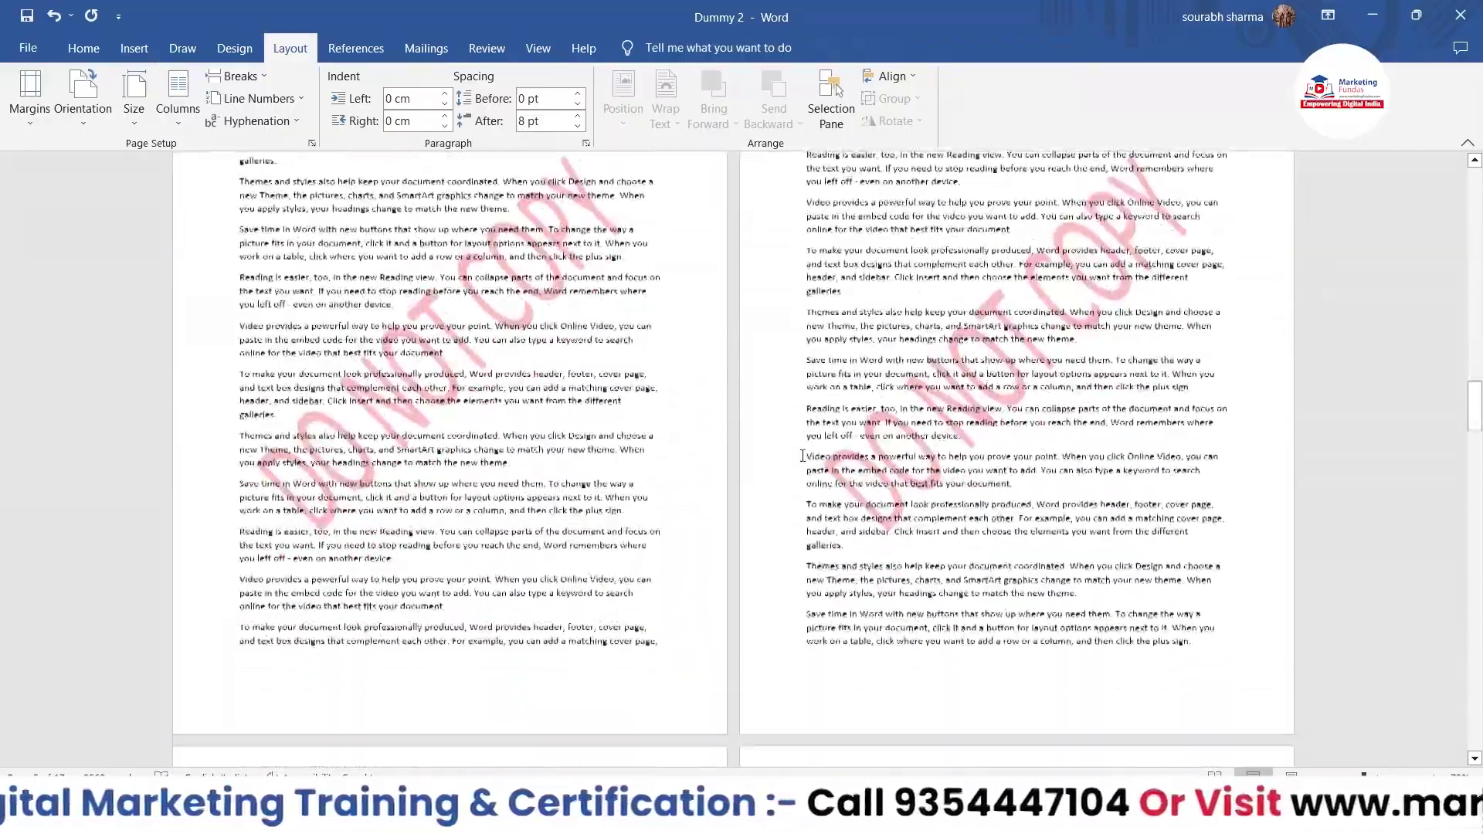
pyautogui.scroll(-5, 1070, 515)
pyautogui.scroll(-4, 993, 506)
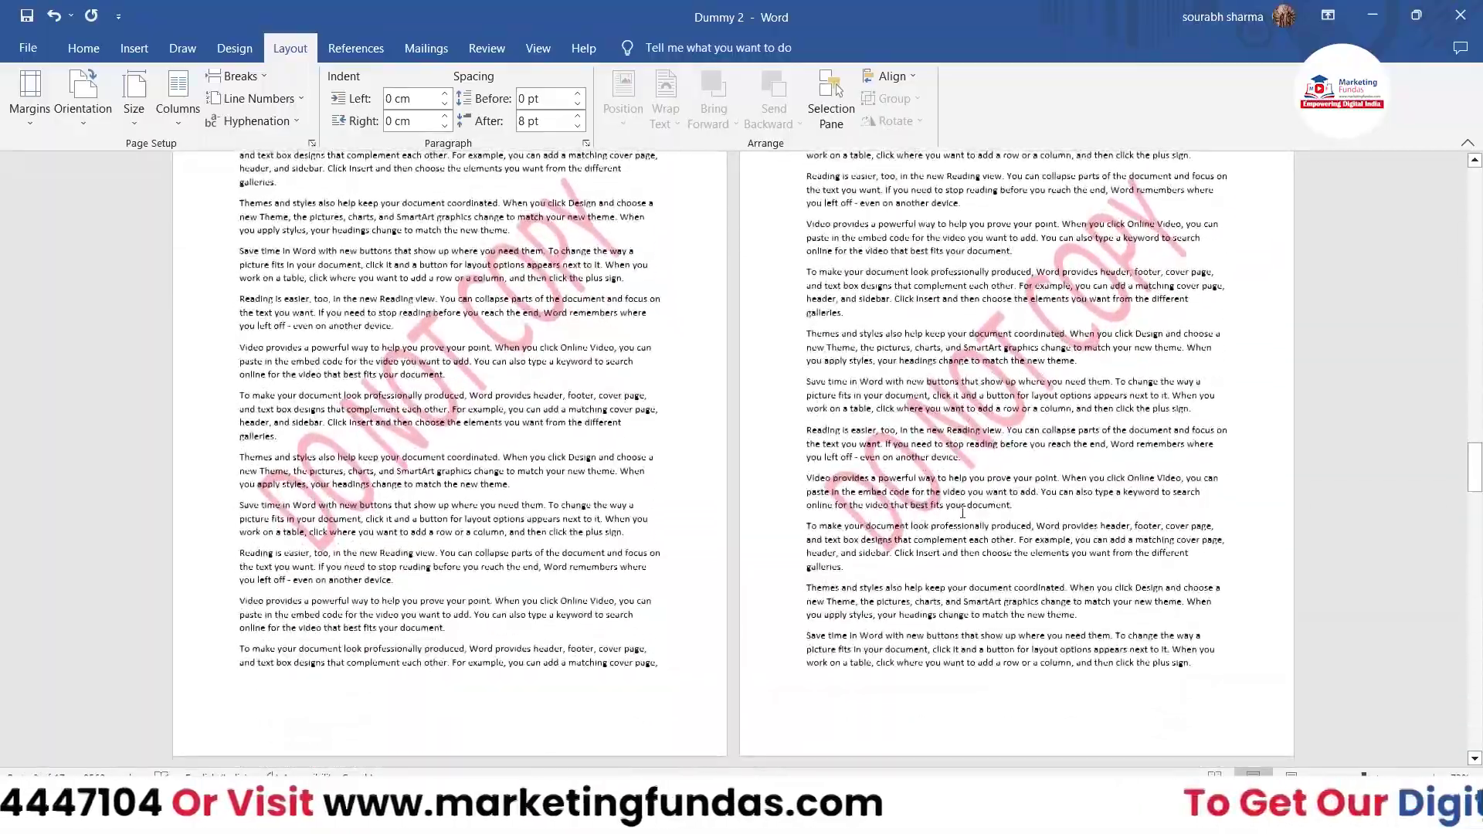
pyautogui.scroll(2, 893, 427)
pyautogui.scroll(6, 894, 427)
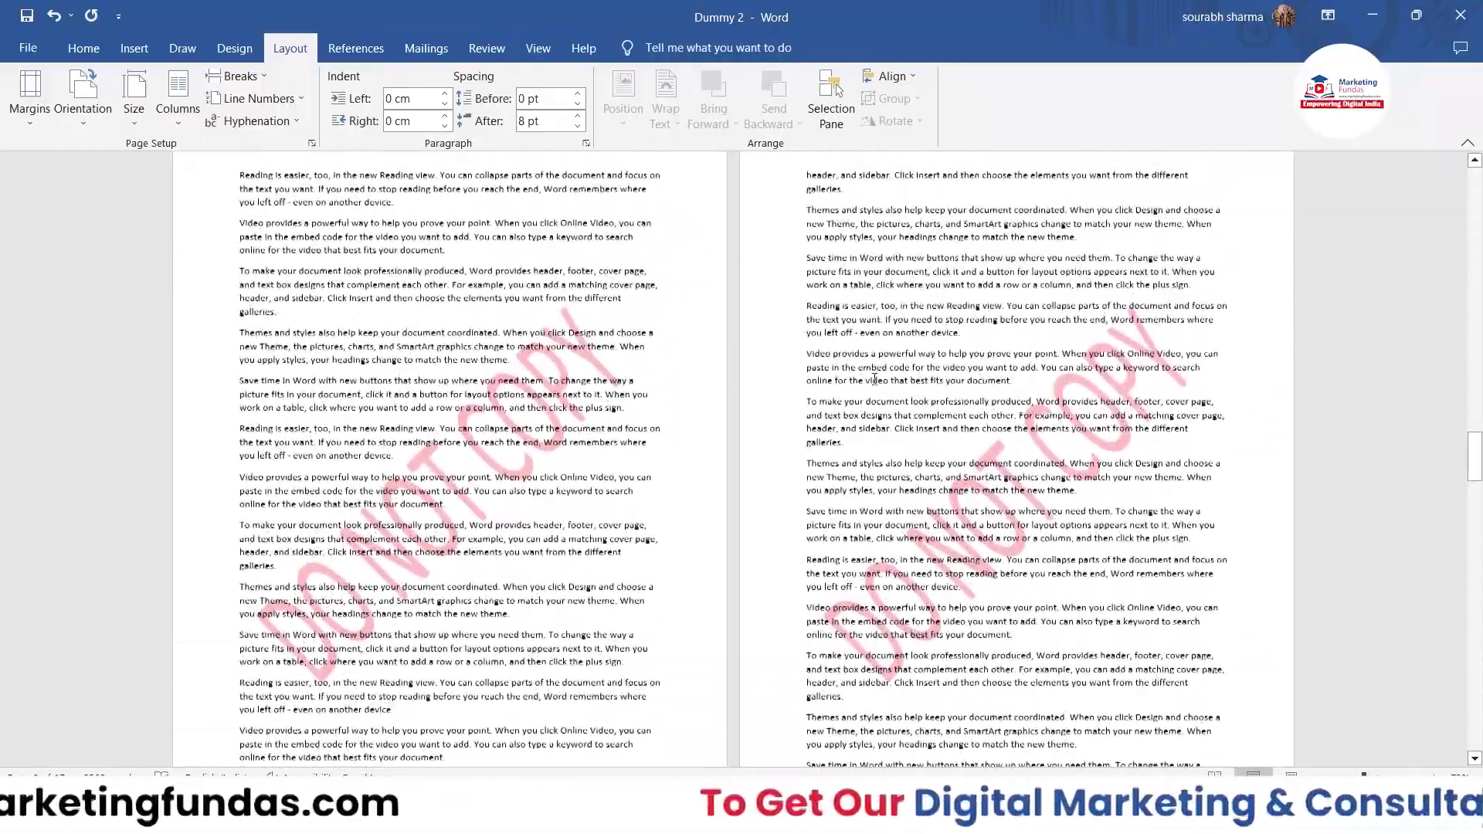
pyautogui.click(807, 236)
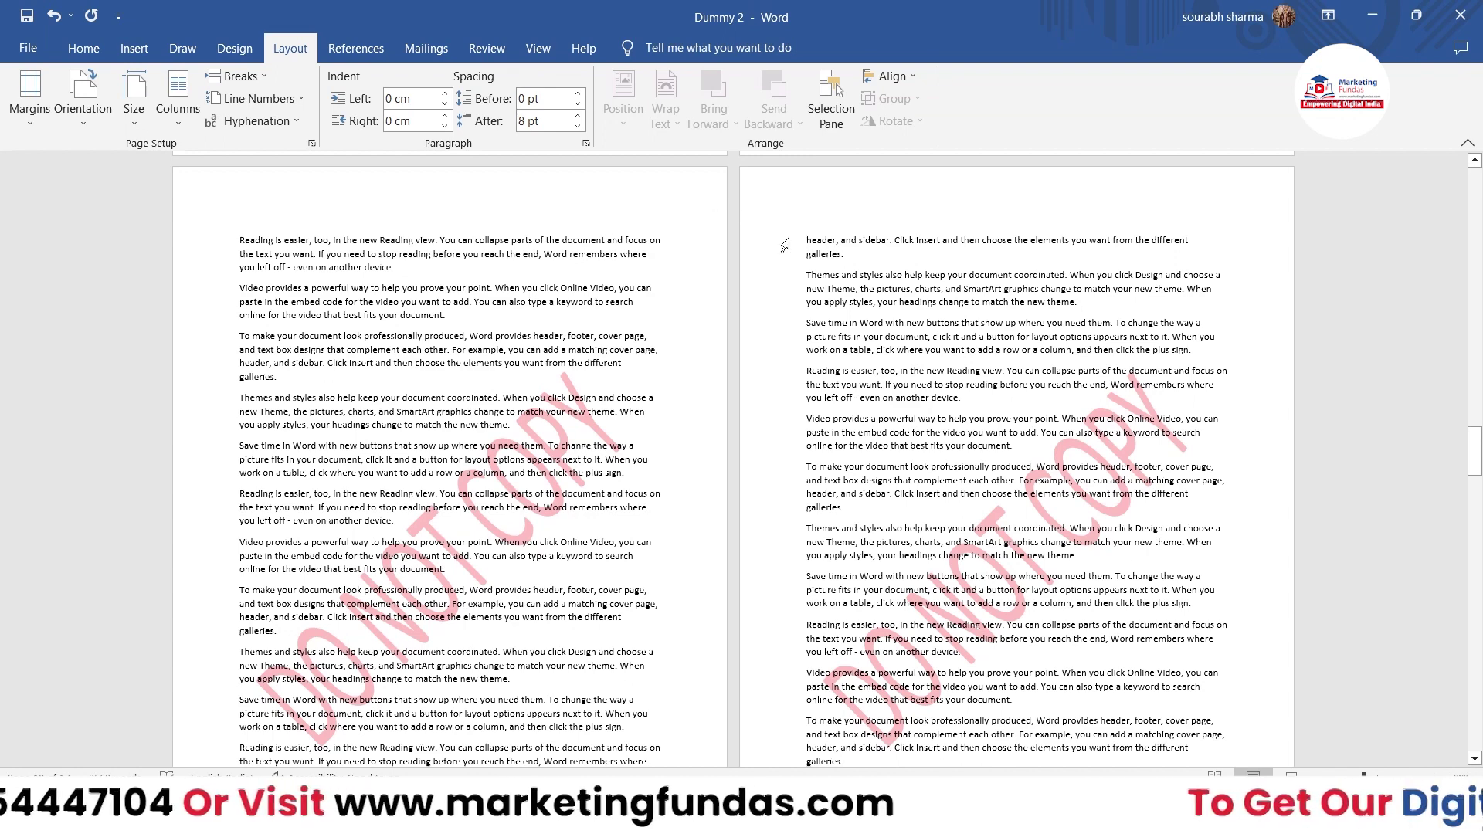
# Insert another Next Page section break at the cursor
pyautogui.click(236, 75)
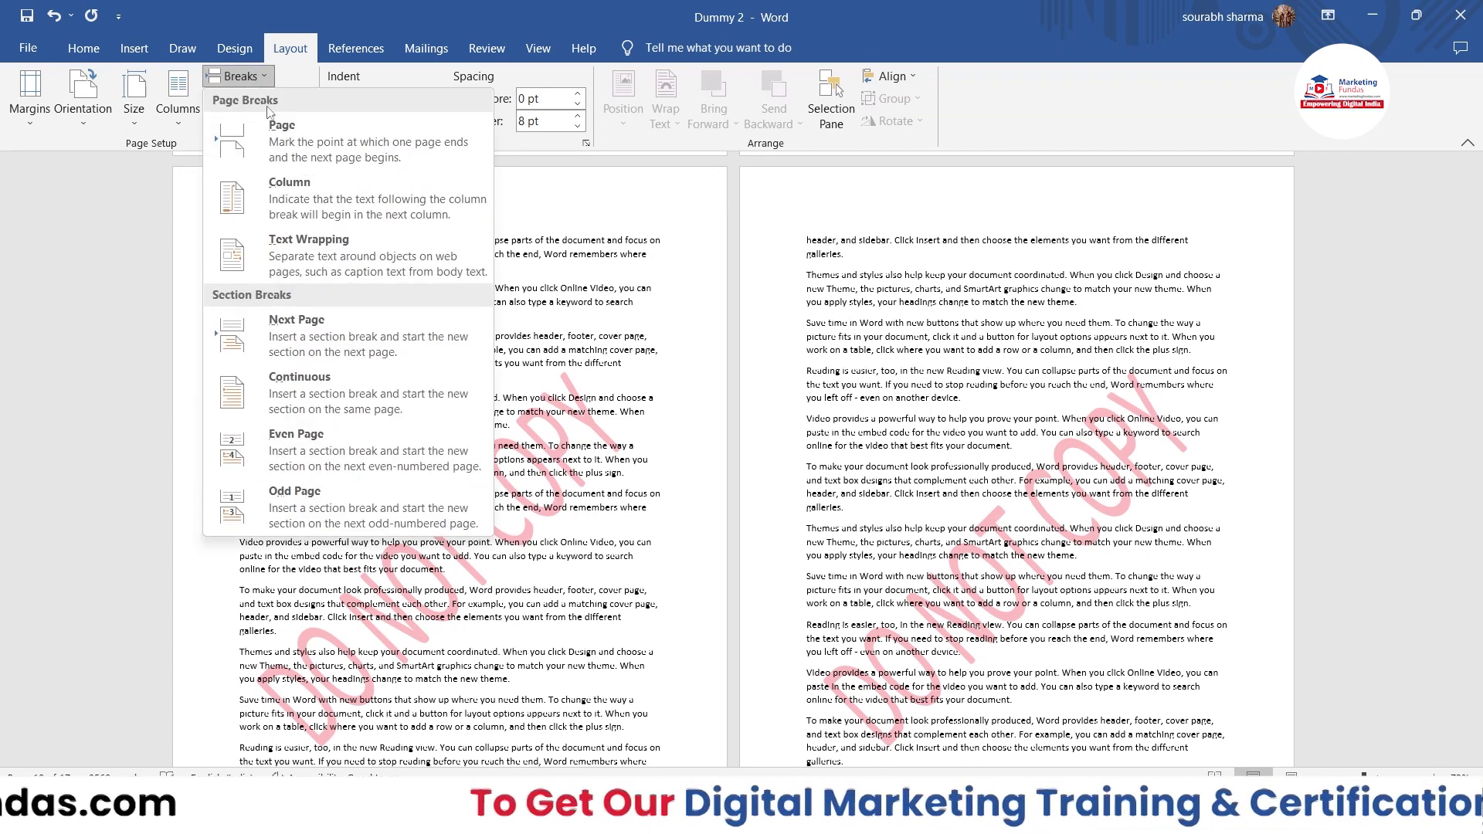
pyautogui.click(321, 336)
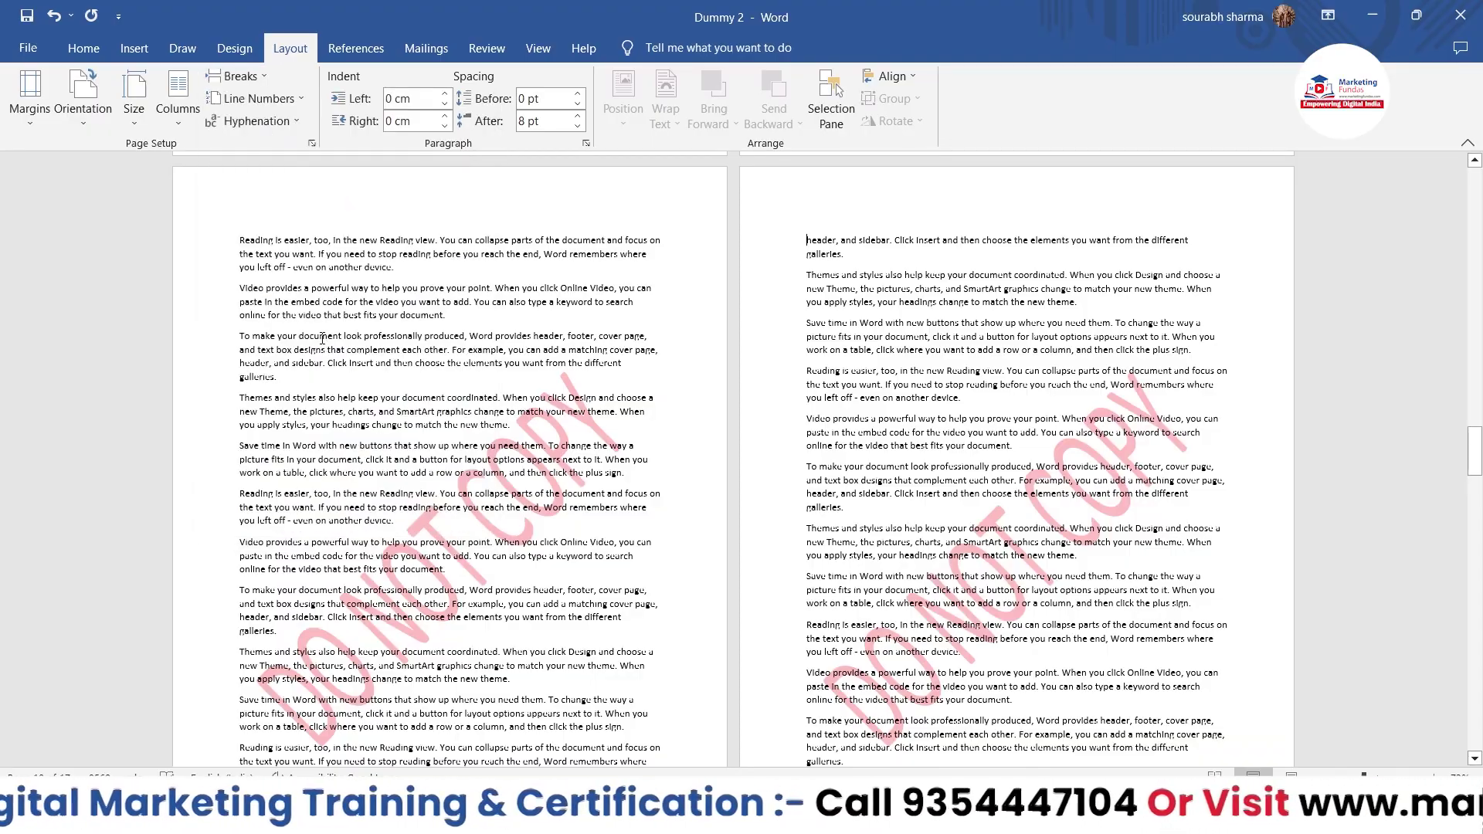
pyautogui.moveTo(1474, 452); pyautogui.dragTo(1474, 191)
# Zoom out to a multi-page view showing the DO NOT COPY watermark on every page
pyautogui.scroll(-10, 586, 383)
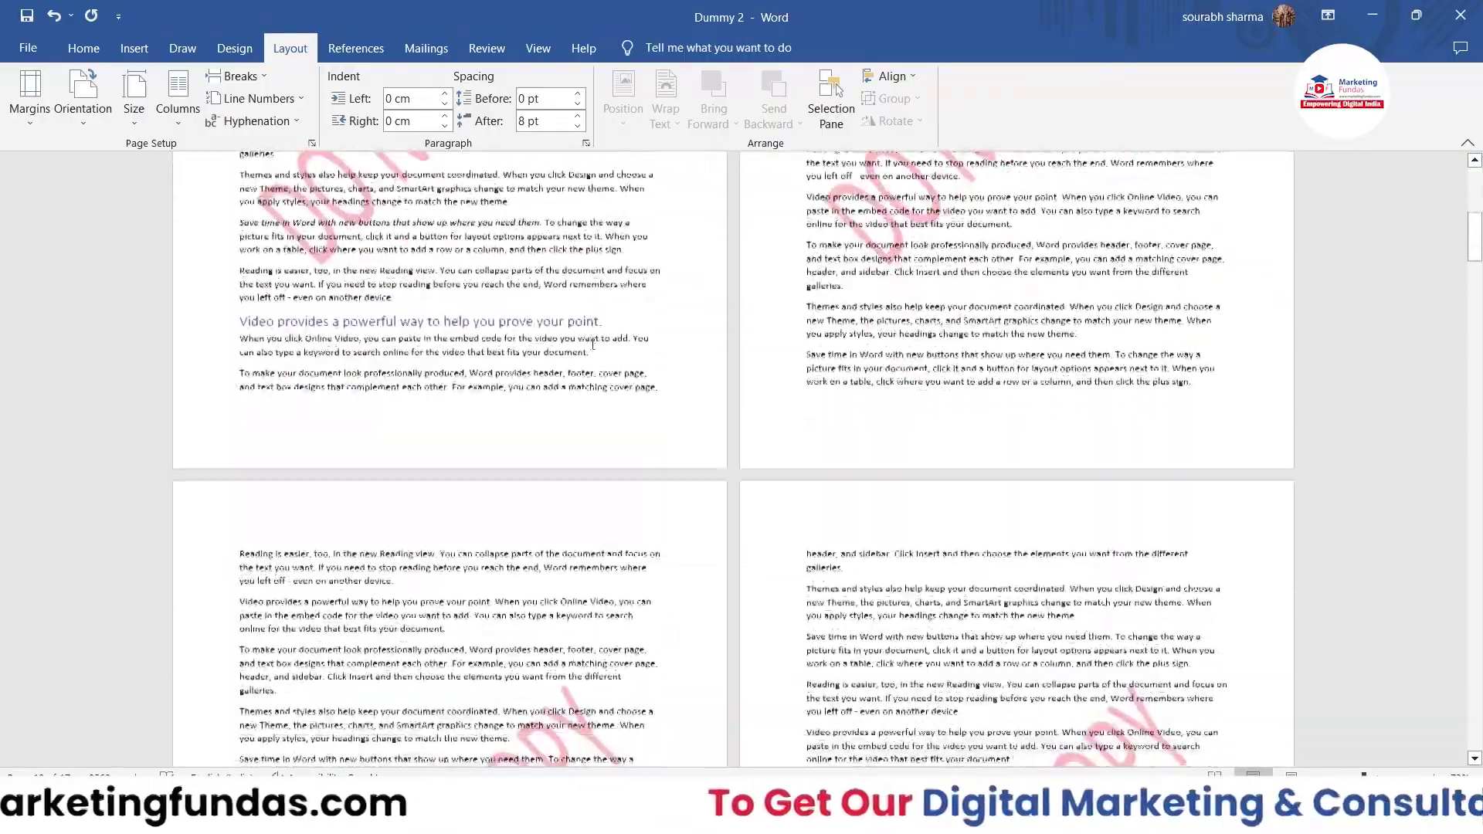
pyautogui.scroll(-9, 625, 330)
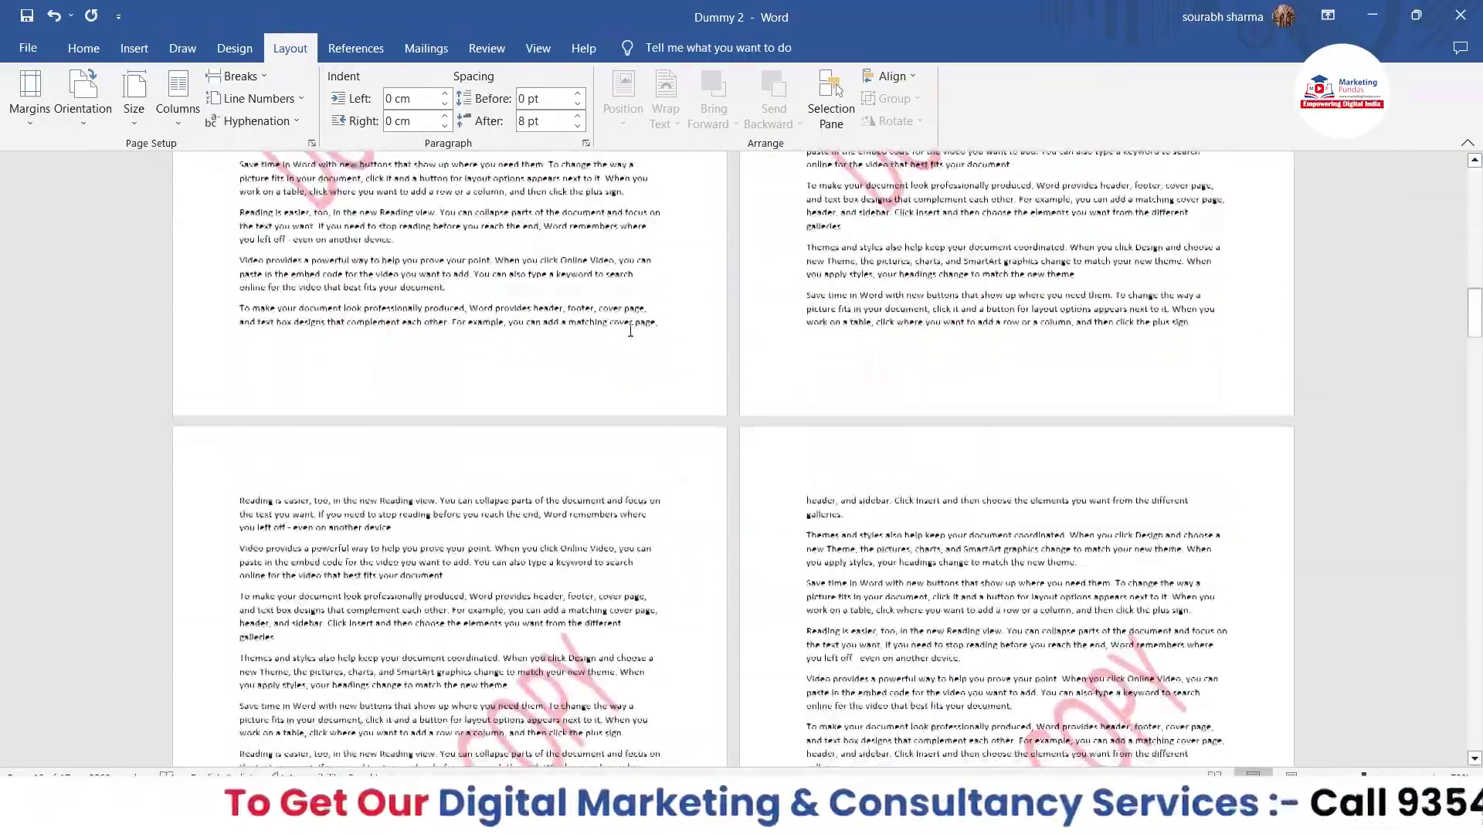
pyautogui.scroll(-1, 795, 324)
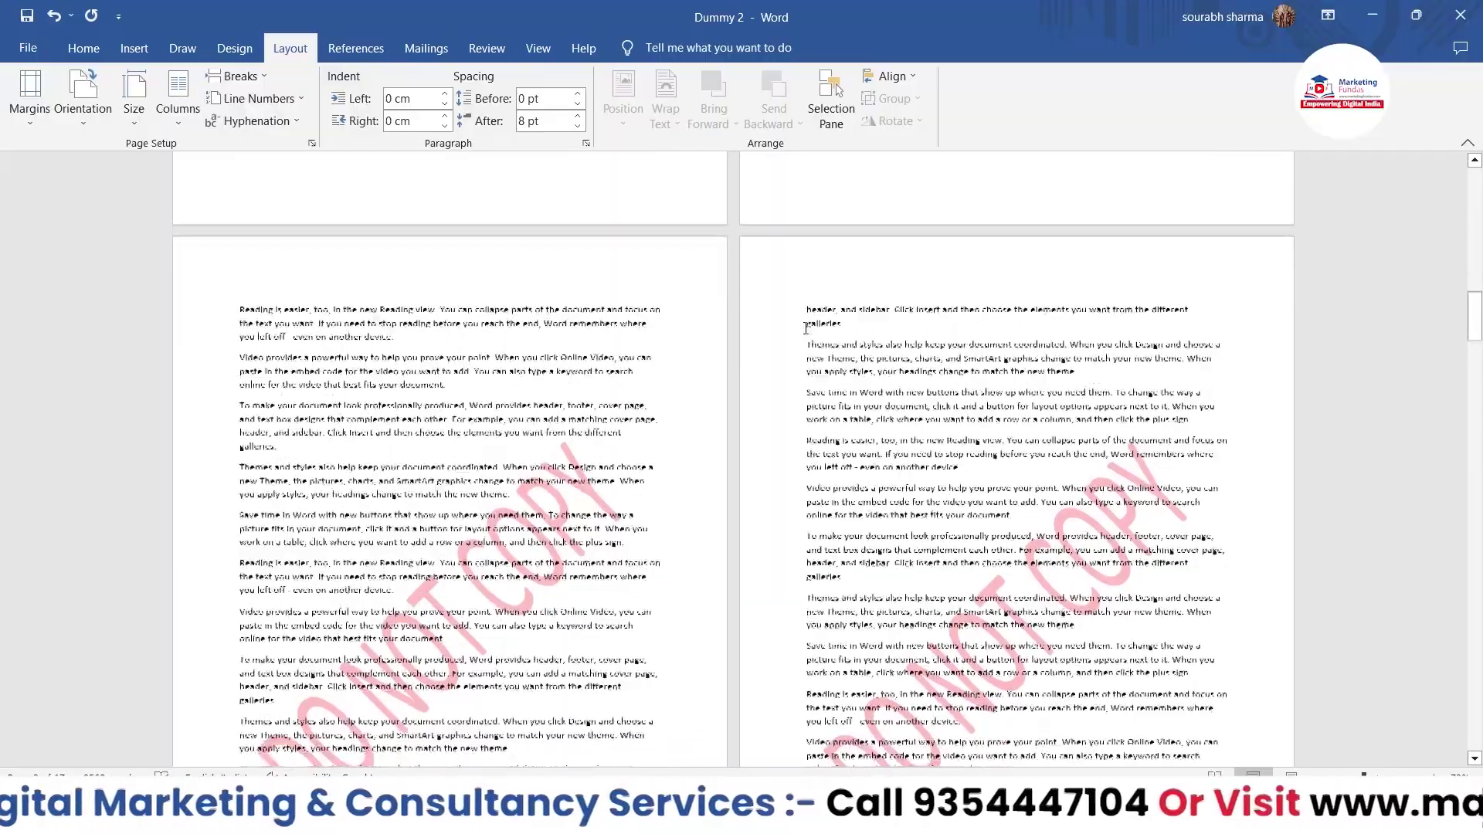
pyautogui.scroll(-10, 806, 310)
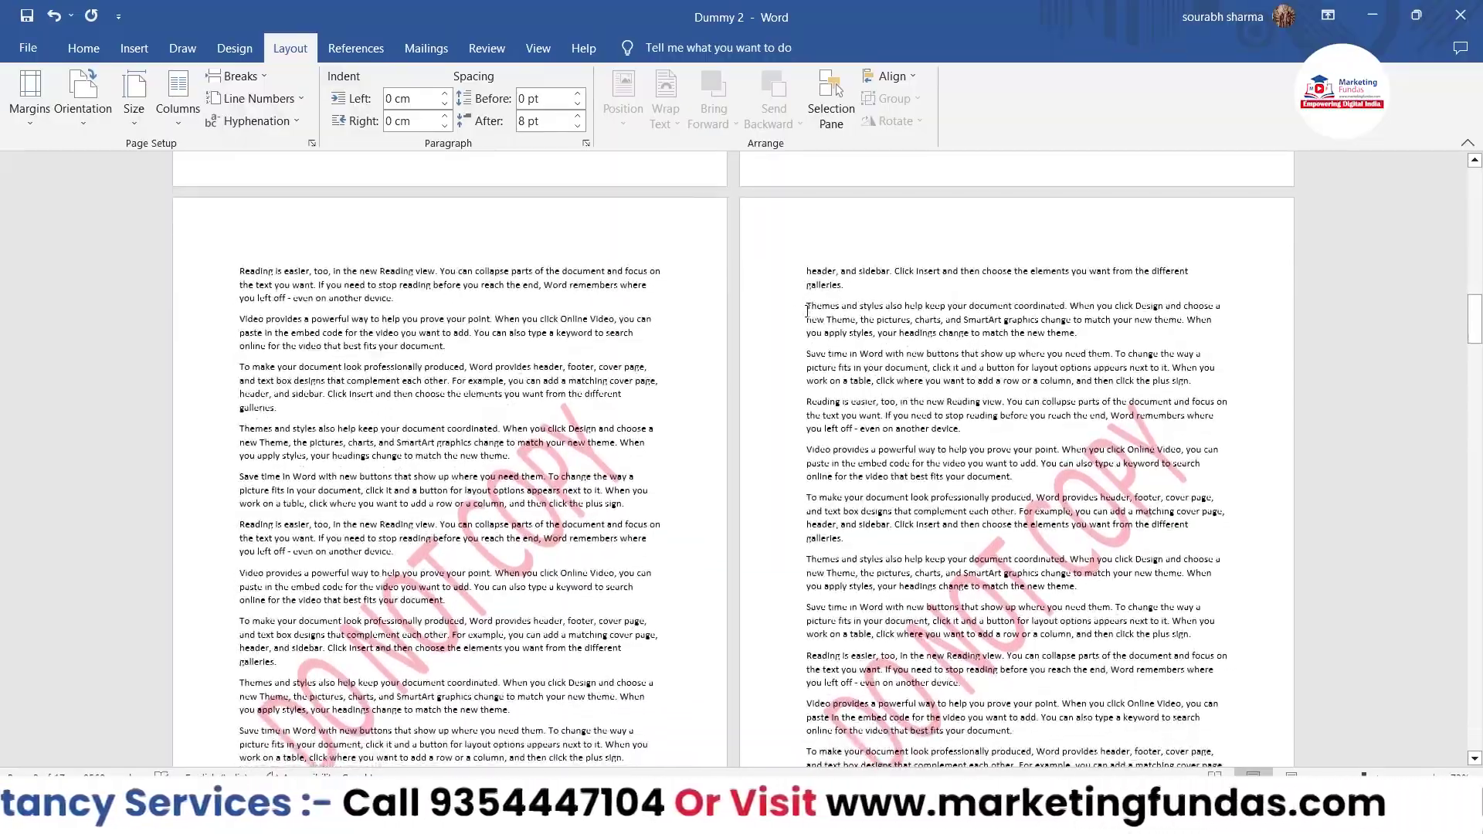
pyautogui.scroll(-10, 806, 310)
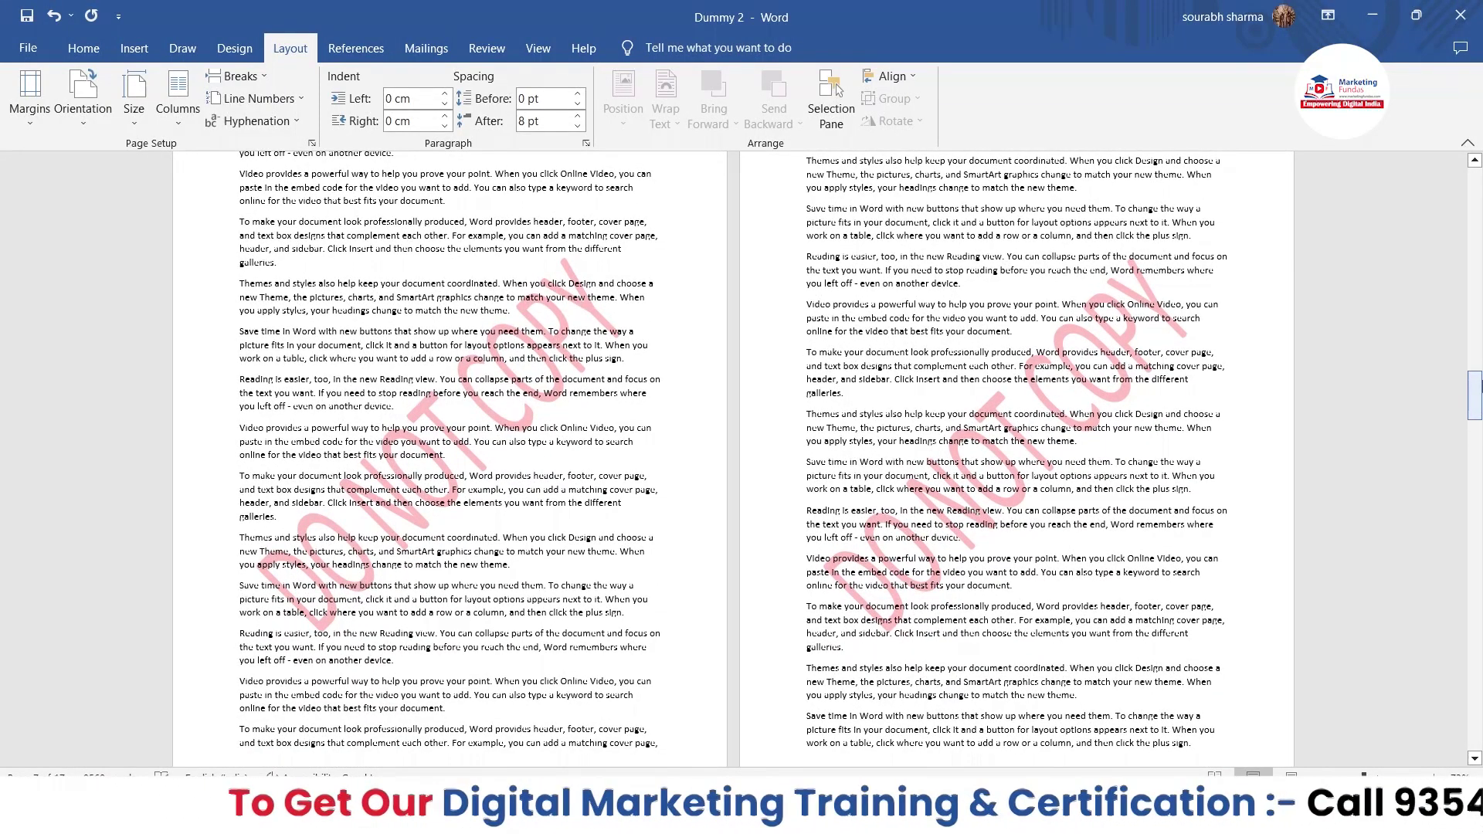
pyautogui.moveTo(1475, 396); pyautogui.dragTo(1475, 224)
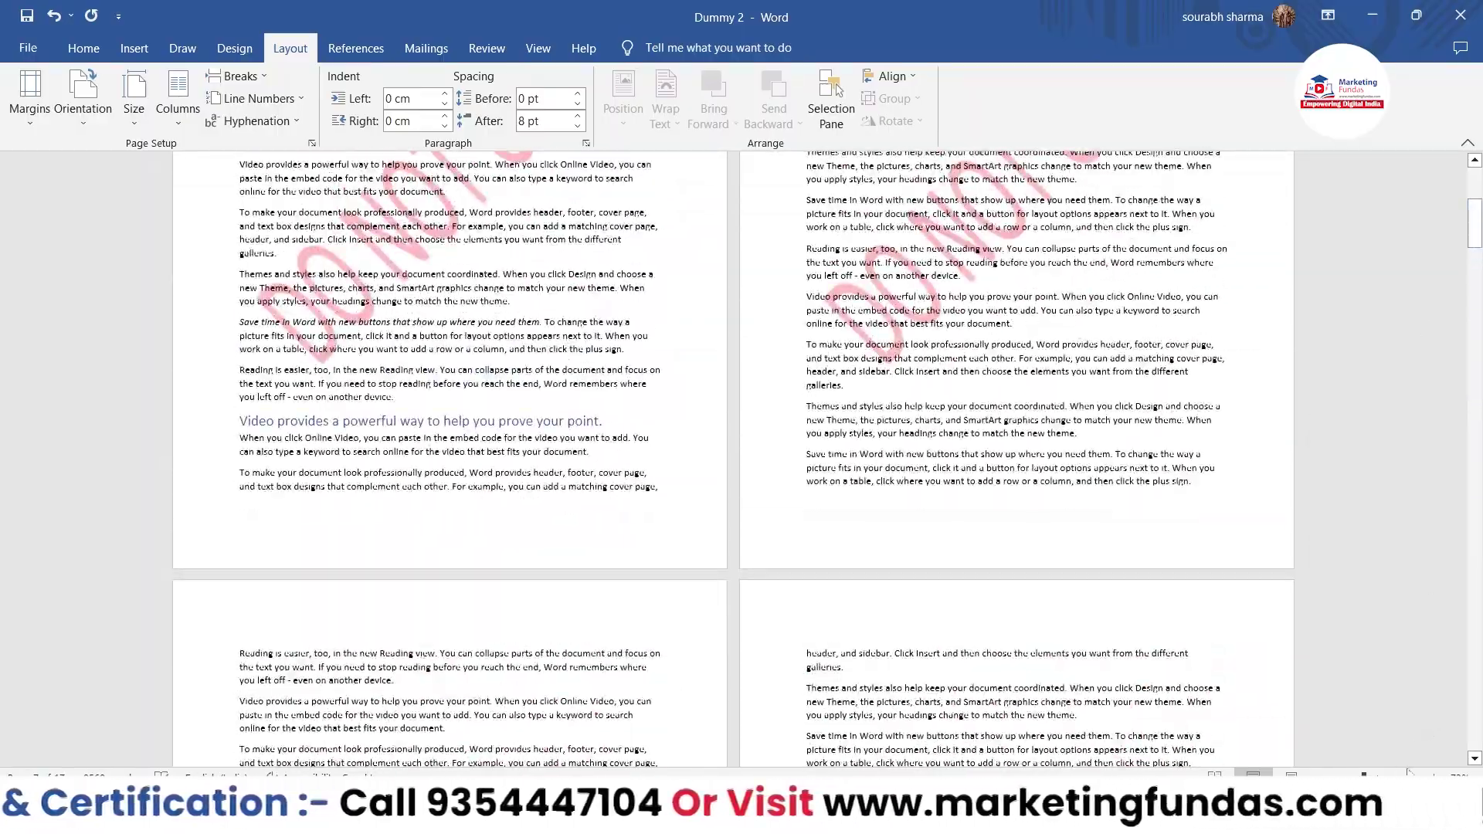
pyautogui.moveTo(1363, 774)
pyautogui.mouseDown()
pyautogui.moveTo(1337, 757)
pyautogui.moveTo(1344, 772)
pyautogui.mouseUp()
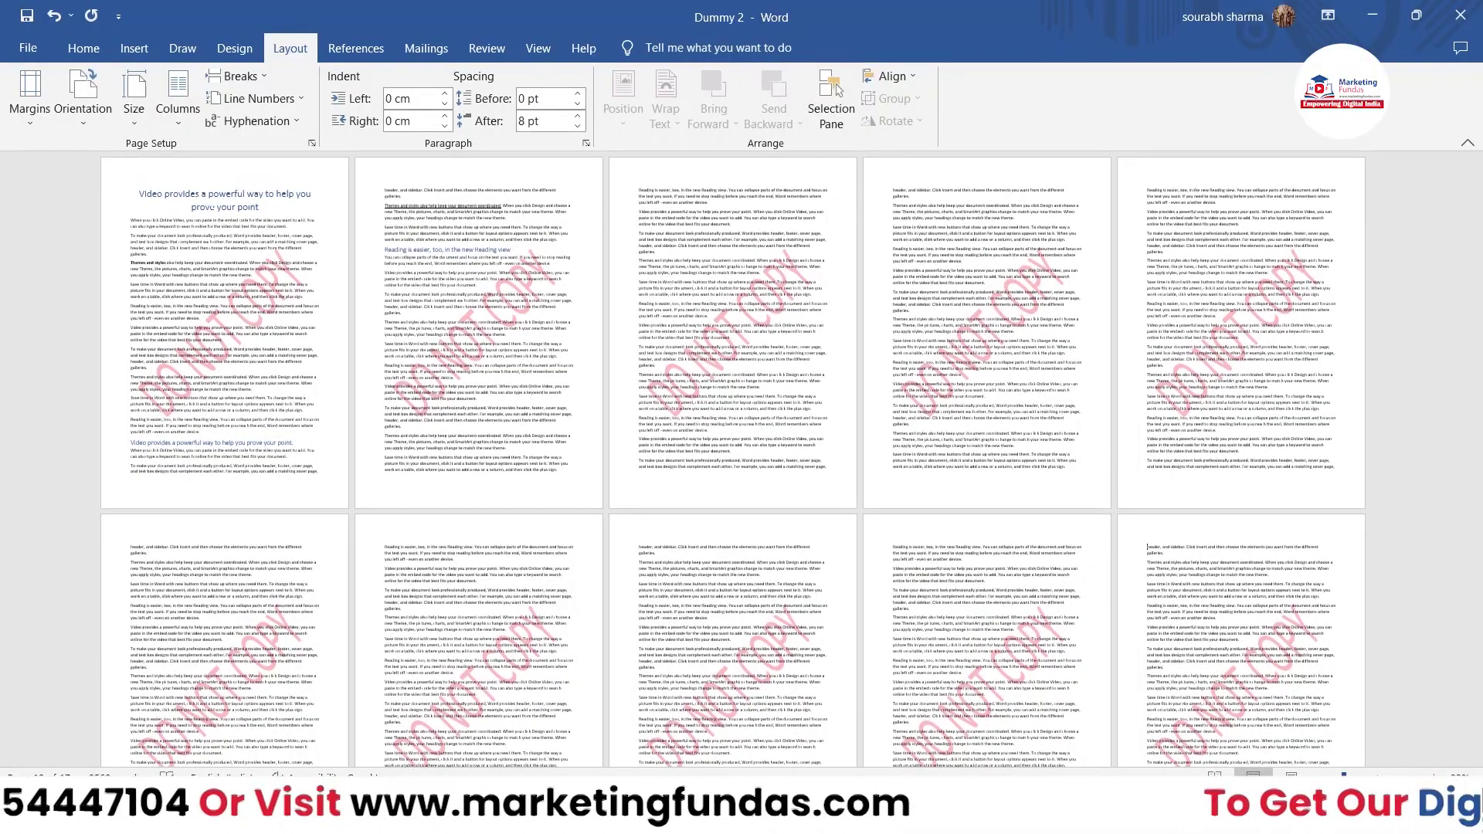
# Zoom in to three pages per row and return to page 1
pyautogui.scroll(5, 742, 463)
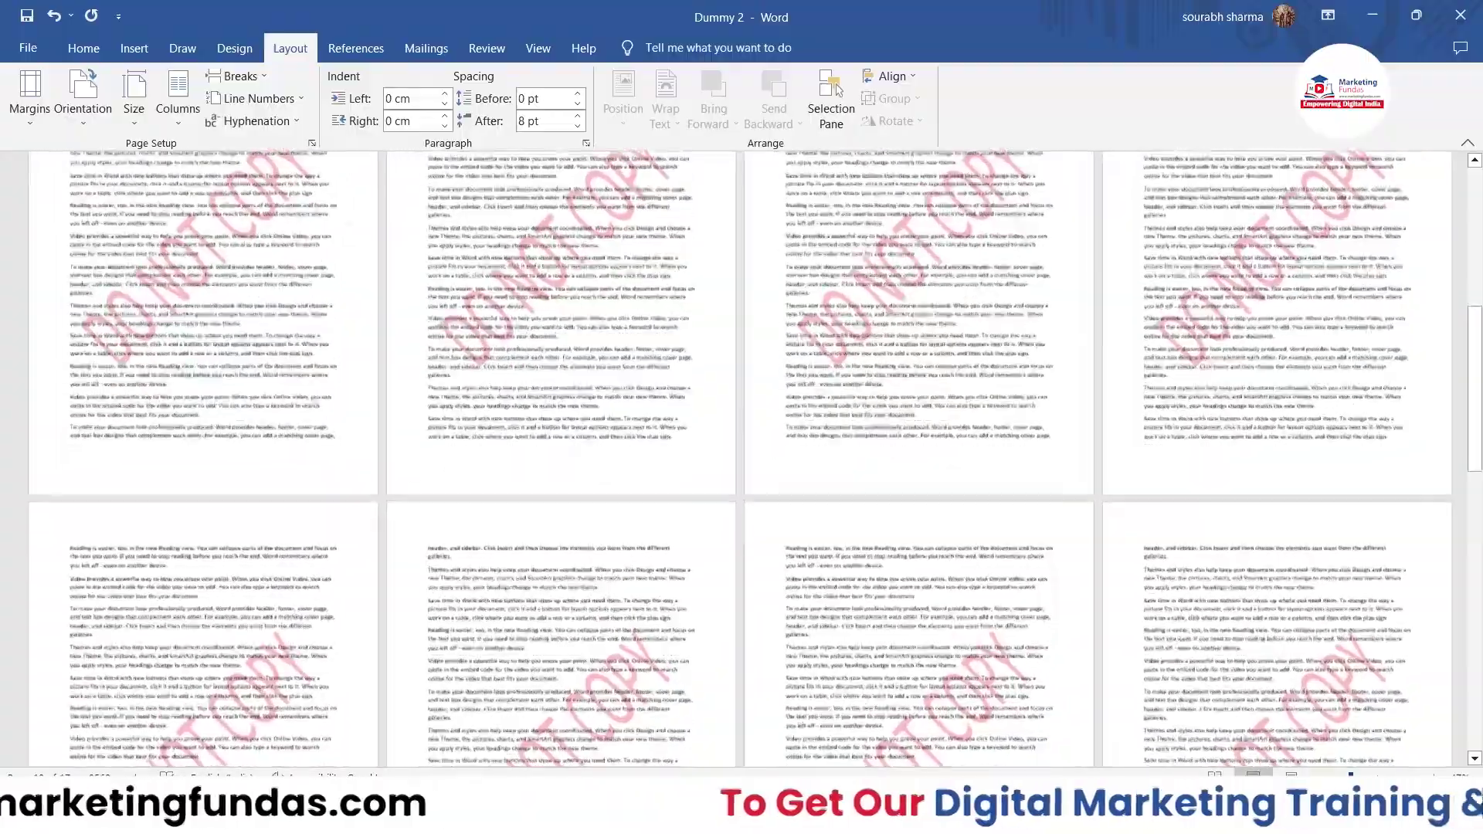
pyautogui.scroll(4, 1164, 655)
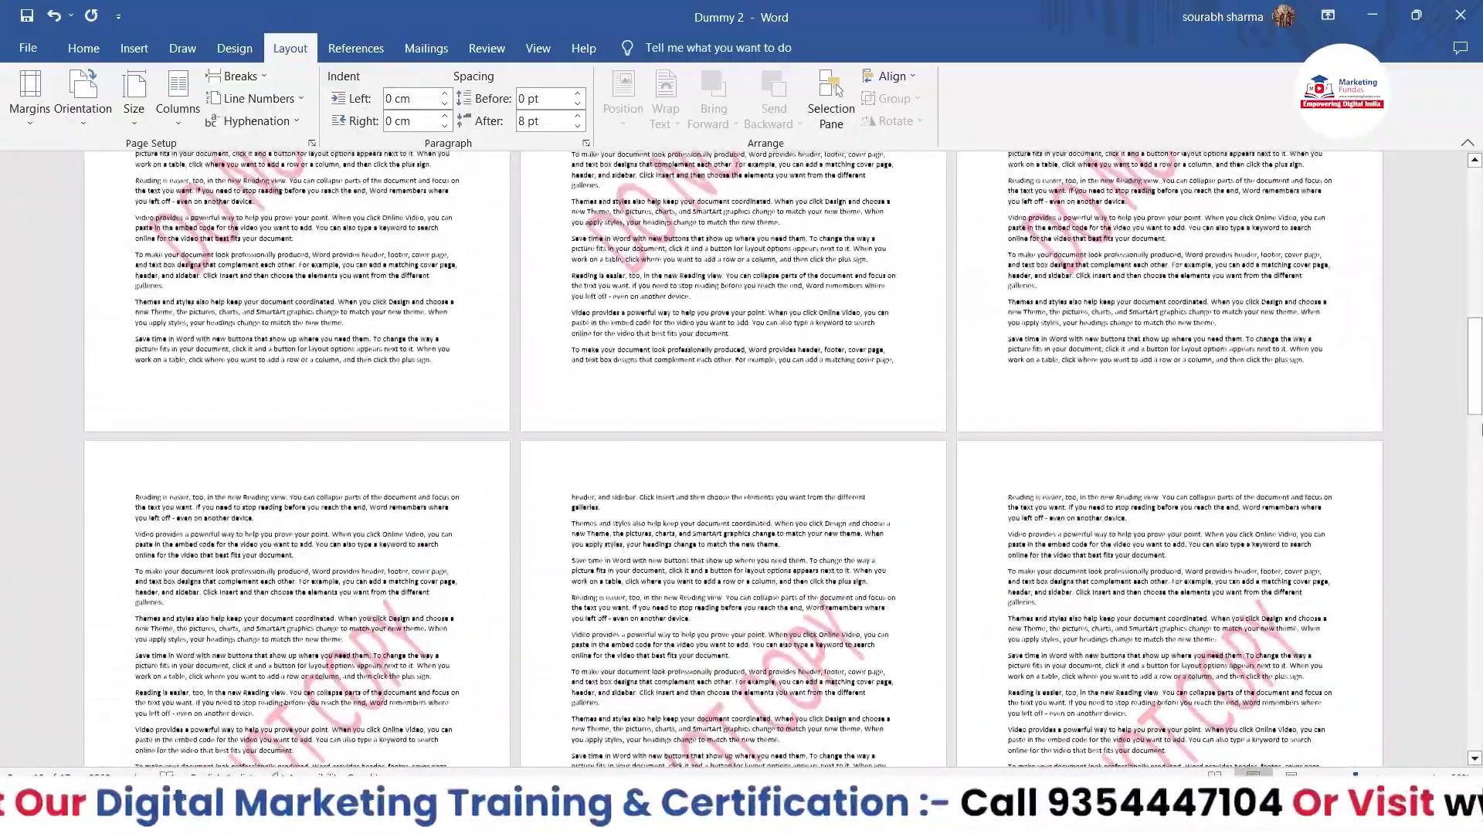
pyautogui.moveTo(1468, 379); pyautogui.dragTo(1470, 233)
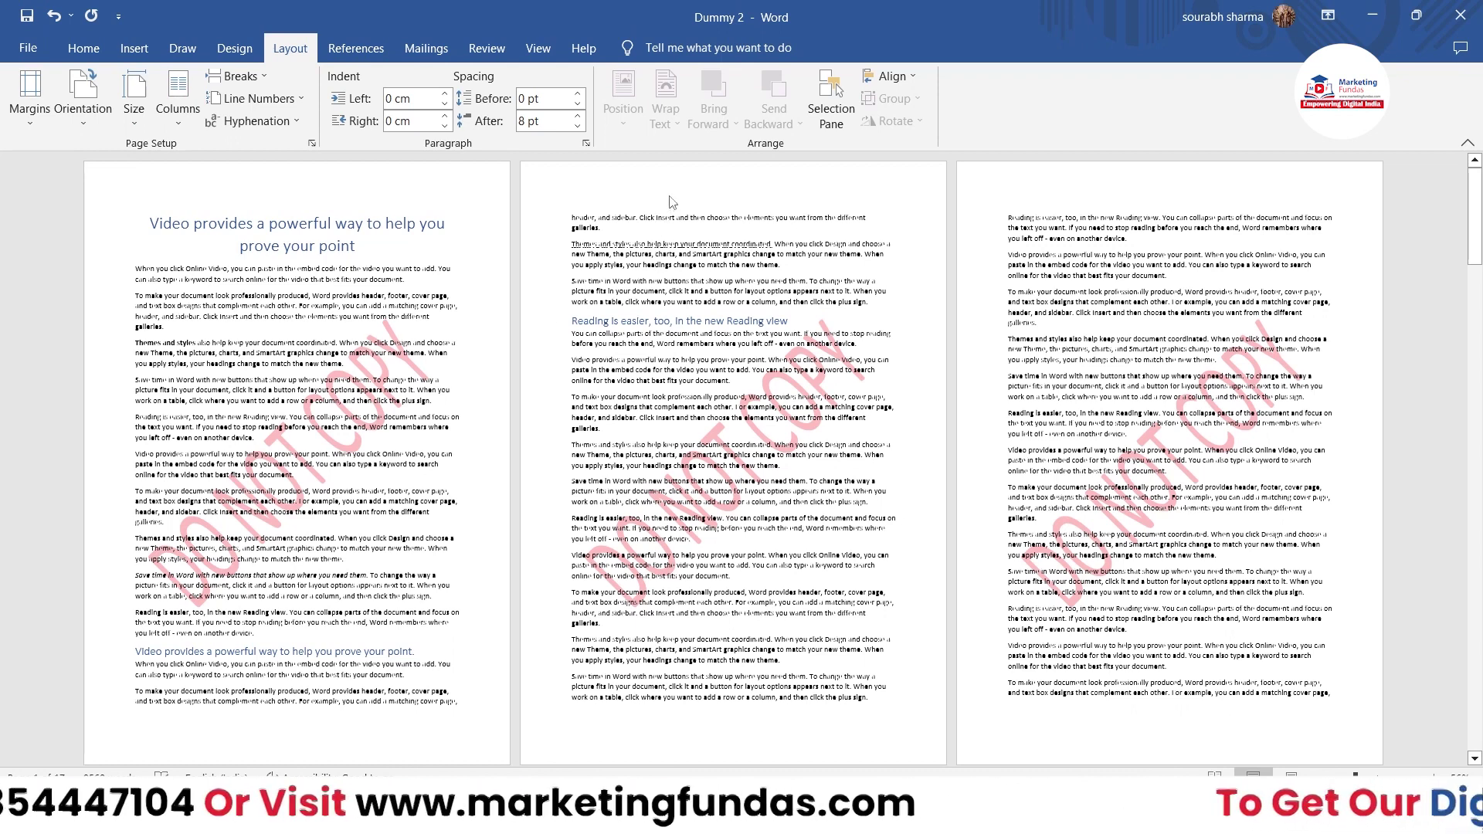
# Enter header editing and scroll through the pages to check the Section 1, 2 and 3 header labels
pyautogui.doubleClick(731, 191)
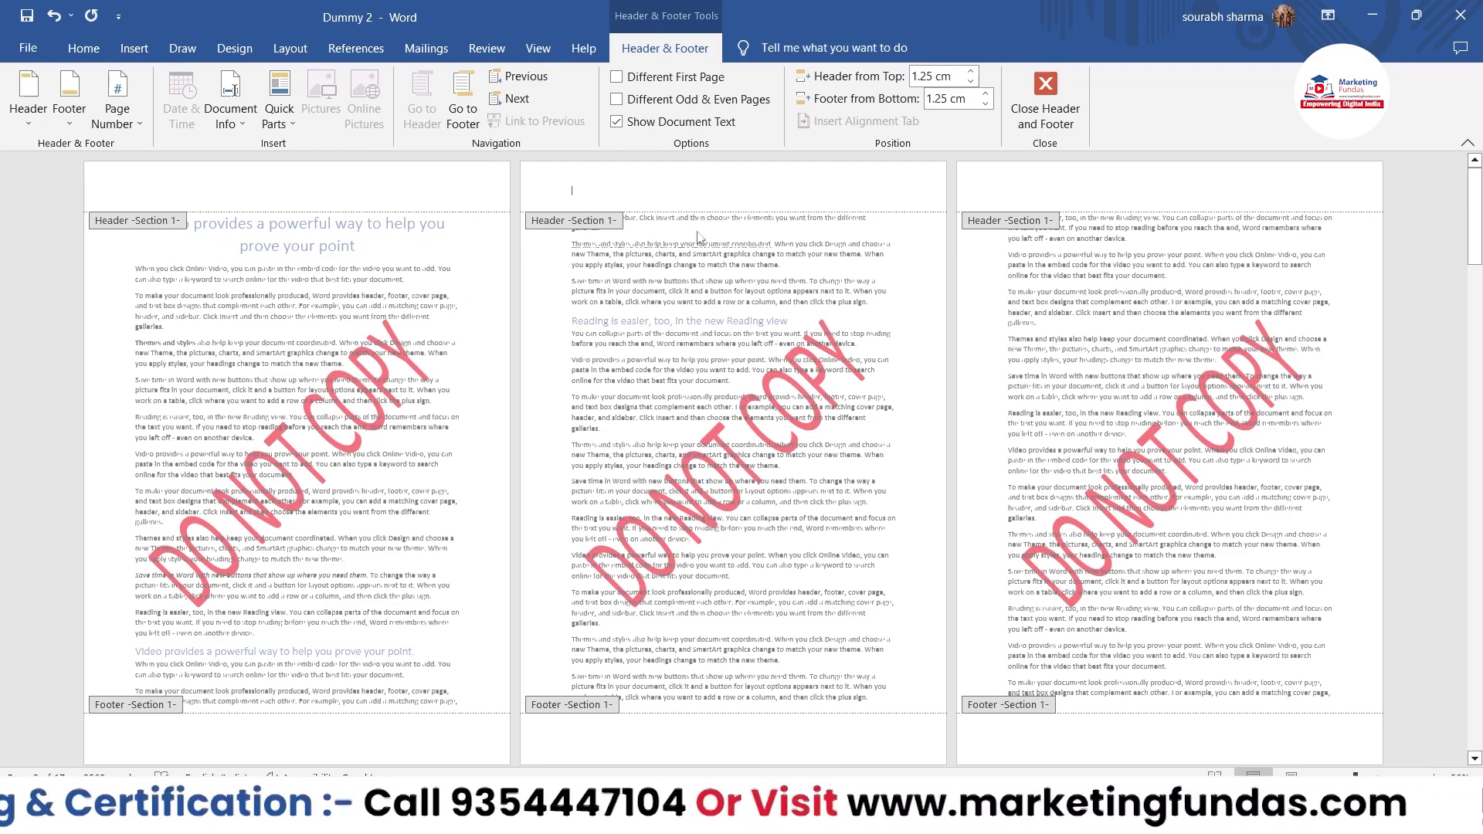
pyautogui.scroll(-2, 964, 298)
pyautogui.scroll(-8, 964, 298)
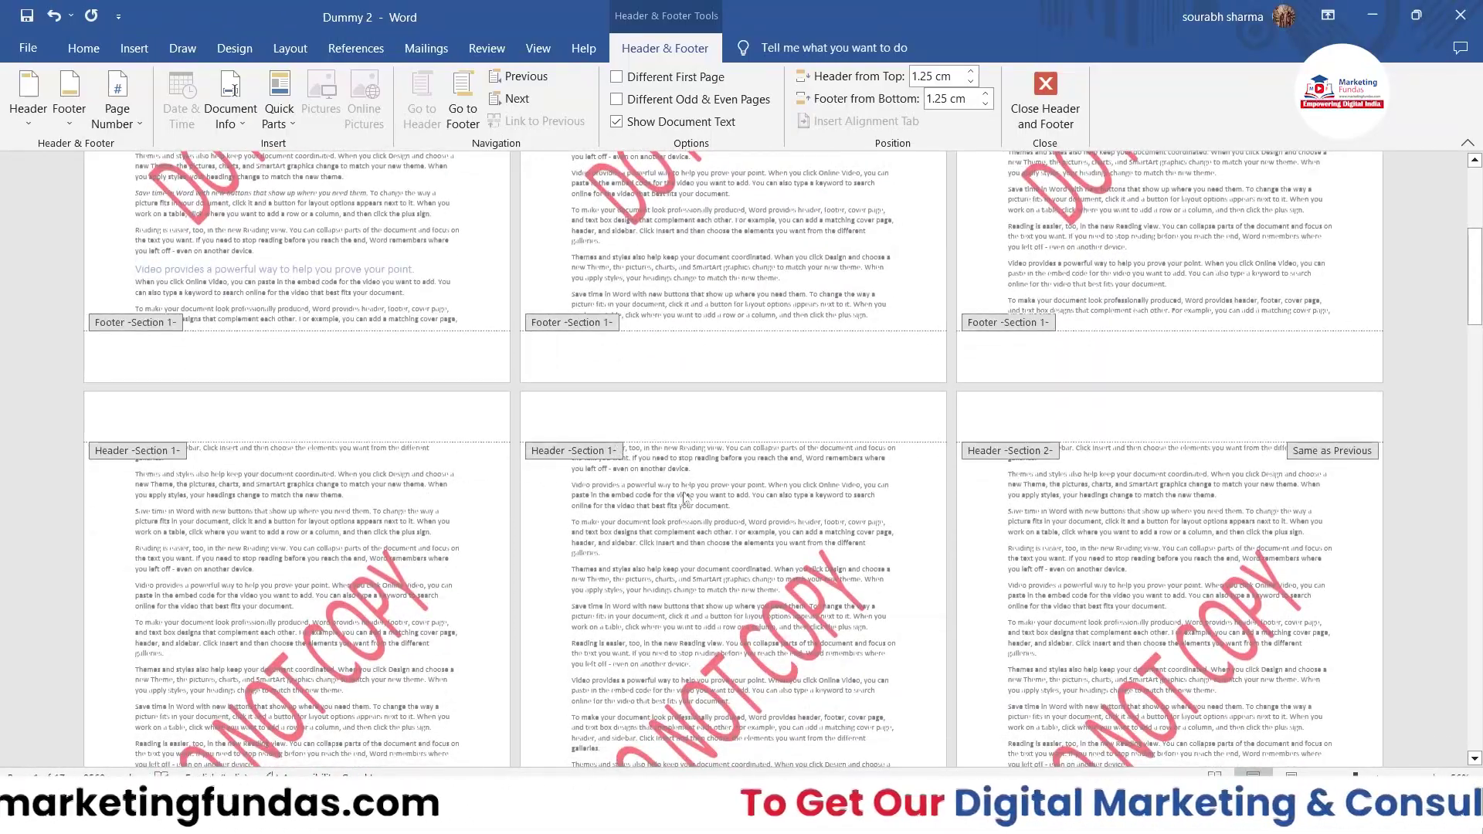
pyautogui.scroll(-1, 1089, 421)
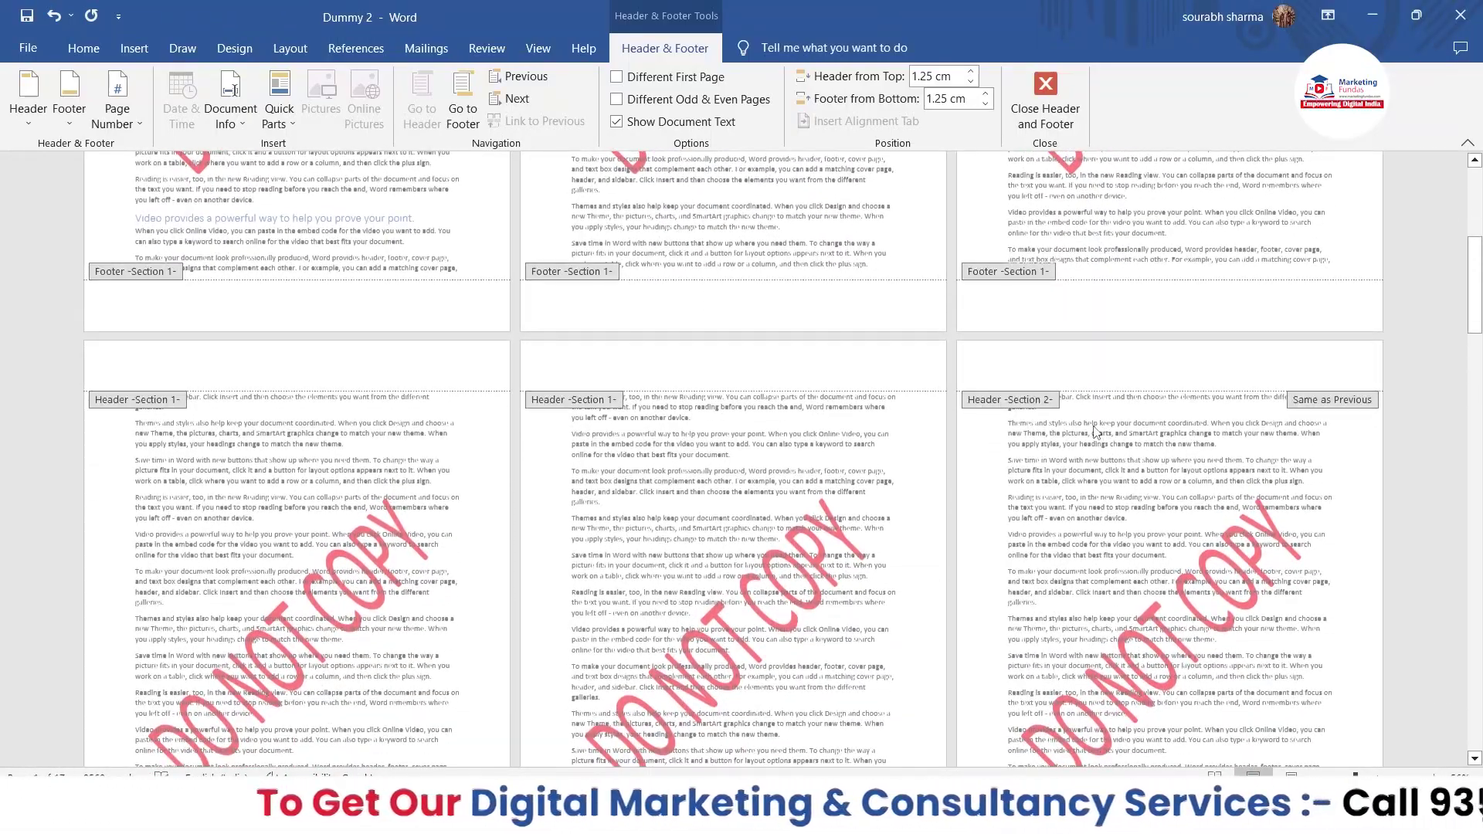
pyautogui.scroll(-1, 1089, 421)
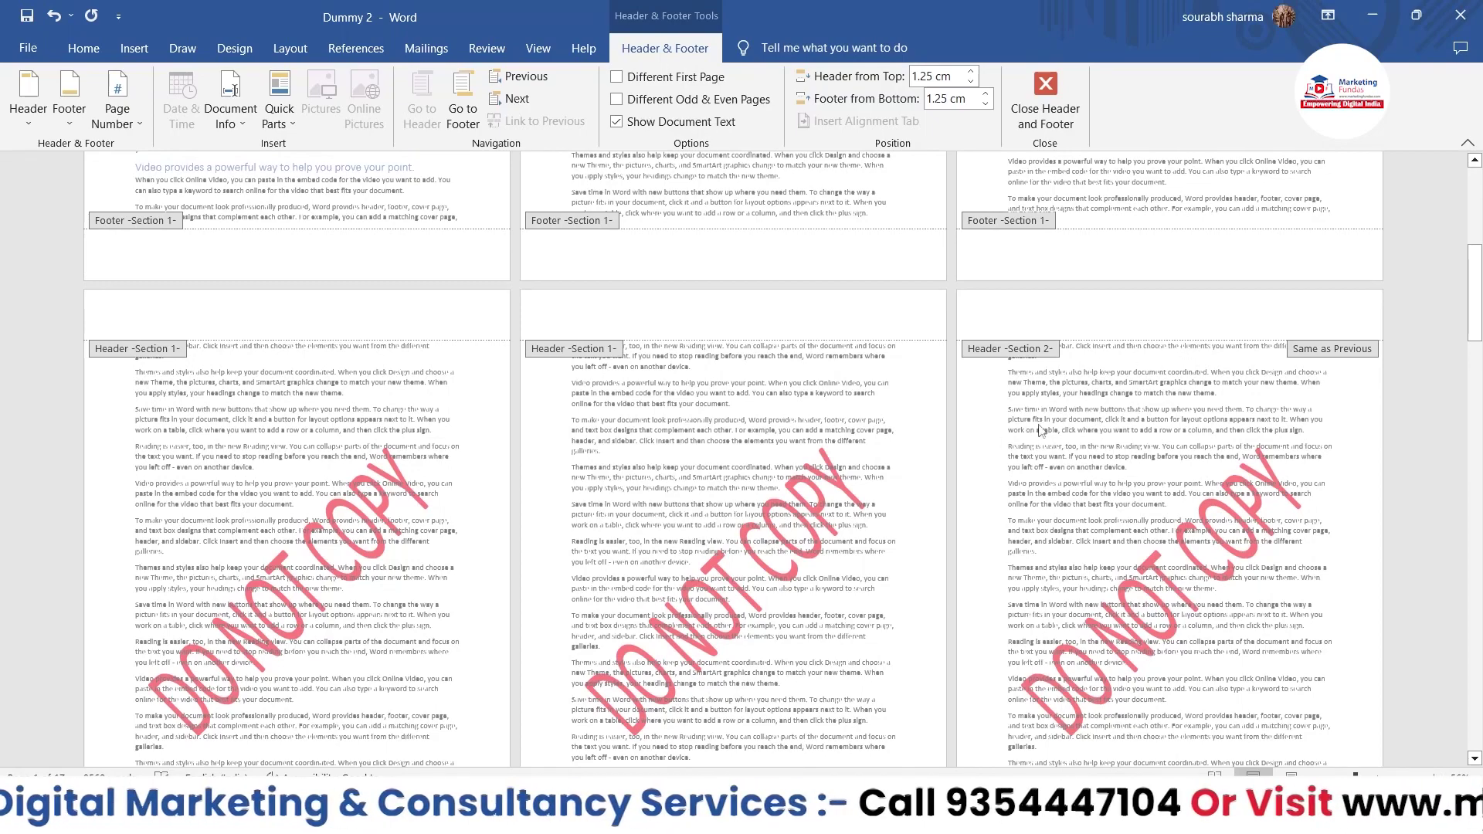
pyautogui.scroll(-2, 1031, 434)
pyautogui.scroll(-2, 1061, 410)
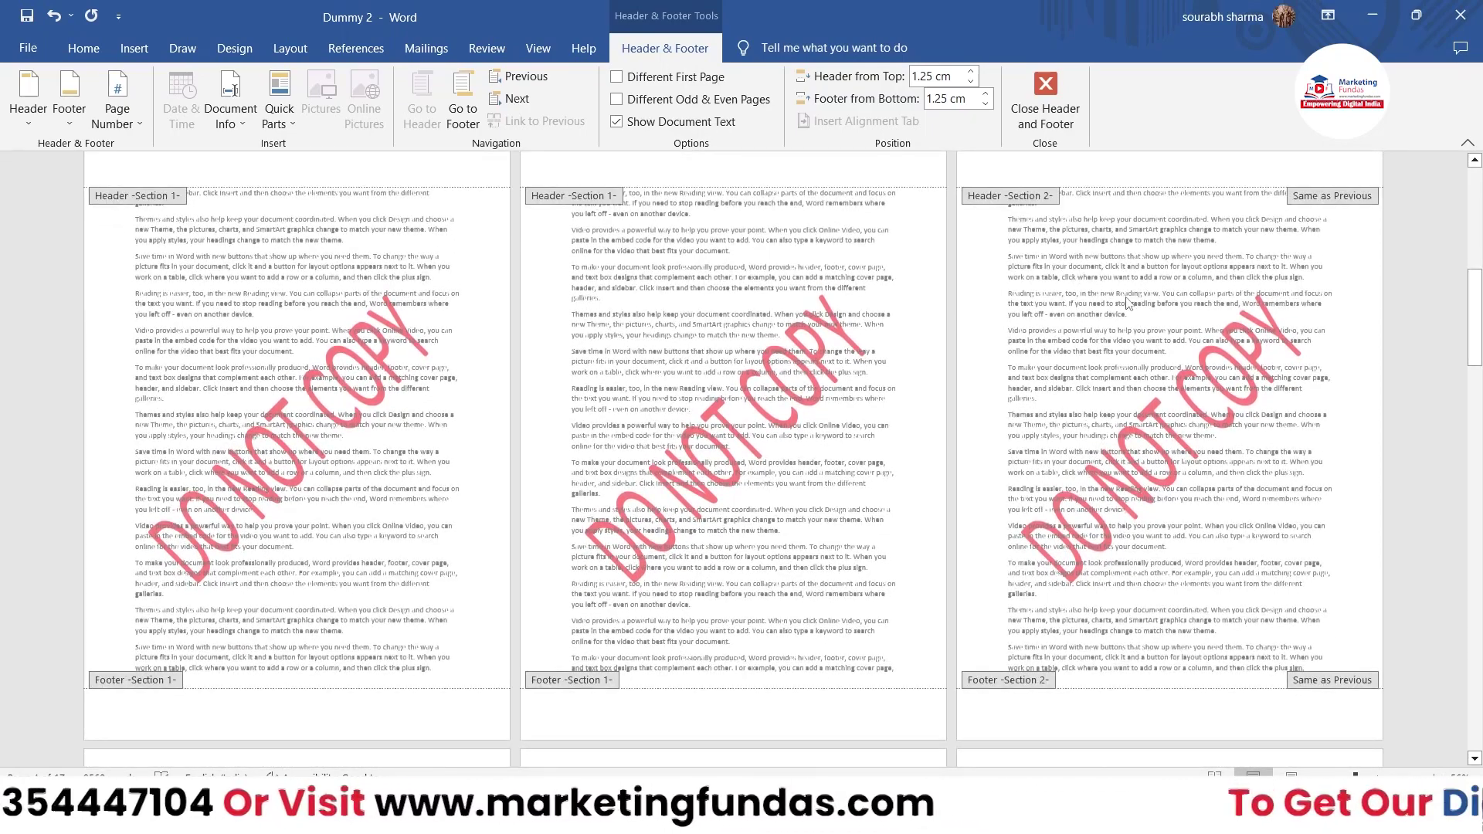
pyautogui.scroll(-2, 1126, 303)
pyautogui.scroll(-7, 1126, 303)
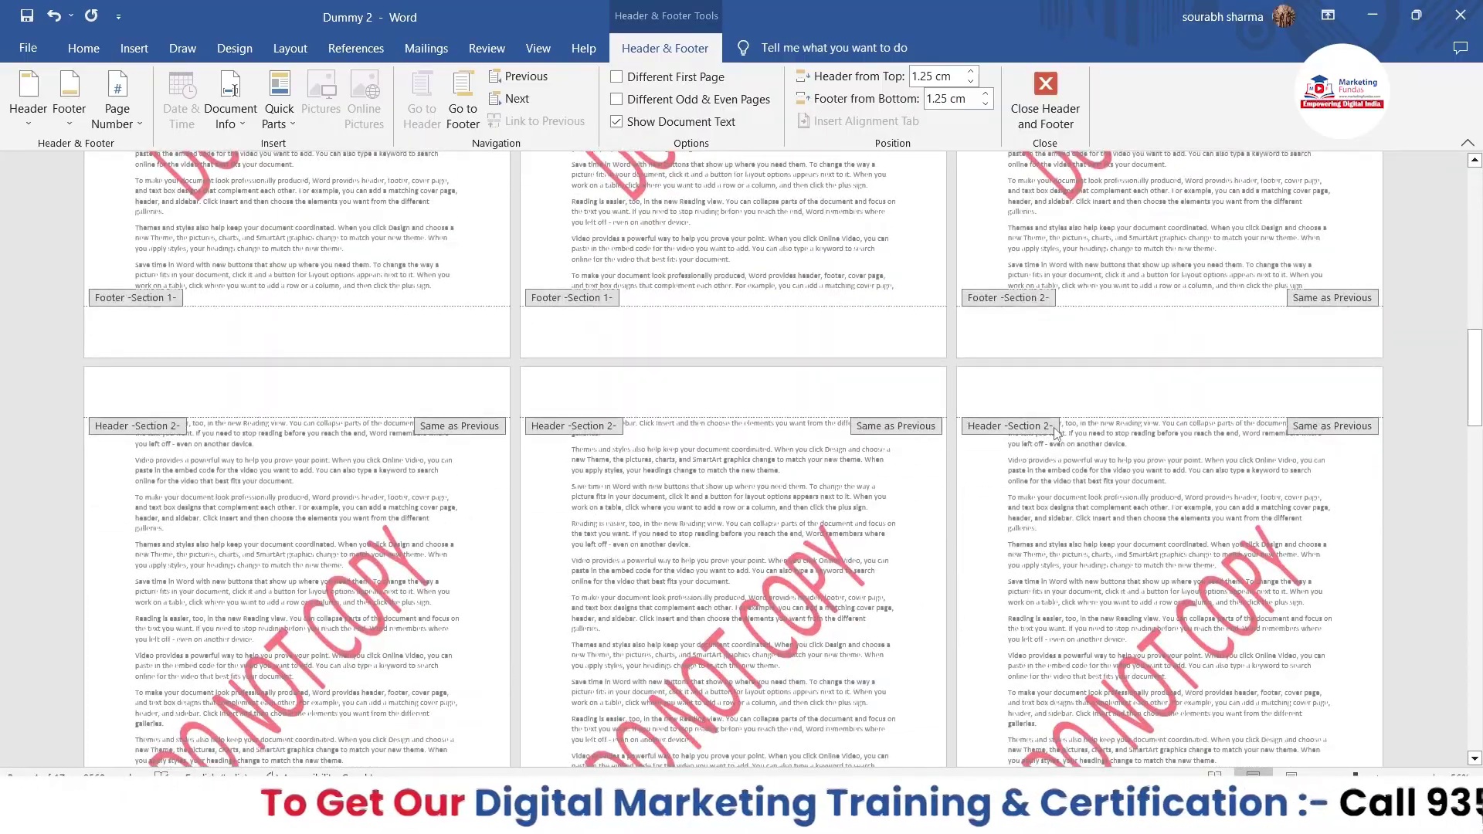
pyautogui.scroll(-7, 1056, 432)
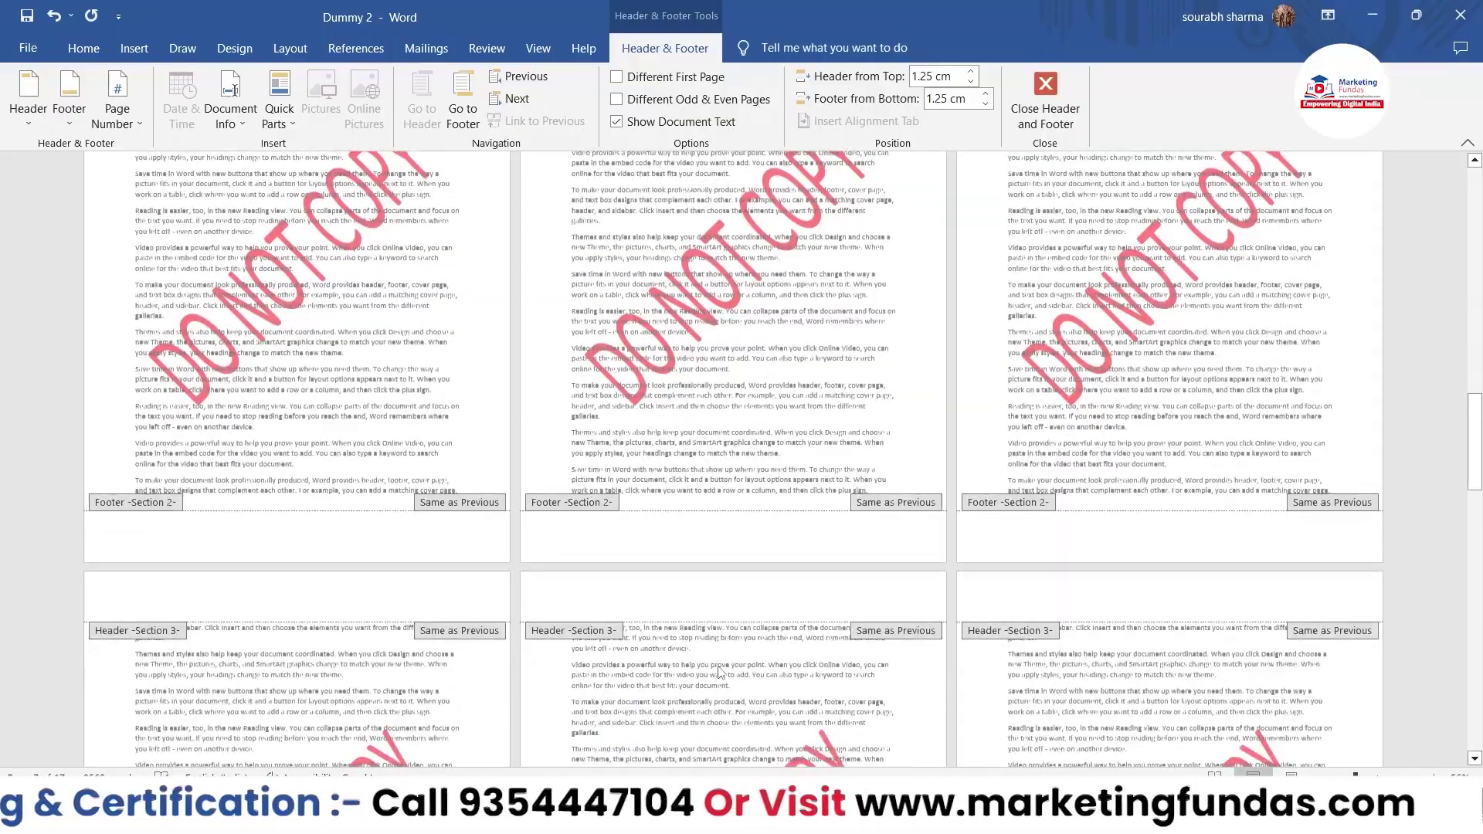
pyautogui.scroll(15, 722, 673)
pyautogui.scroll(15, 891, 592)
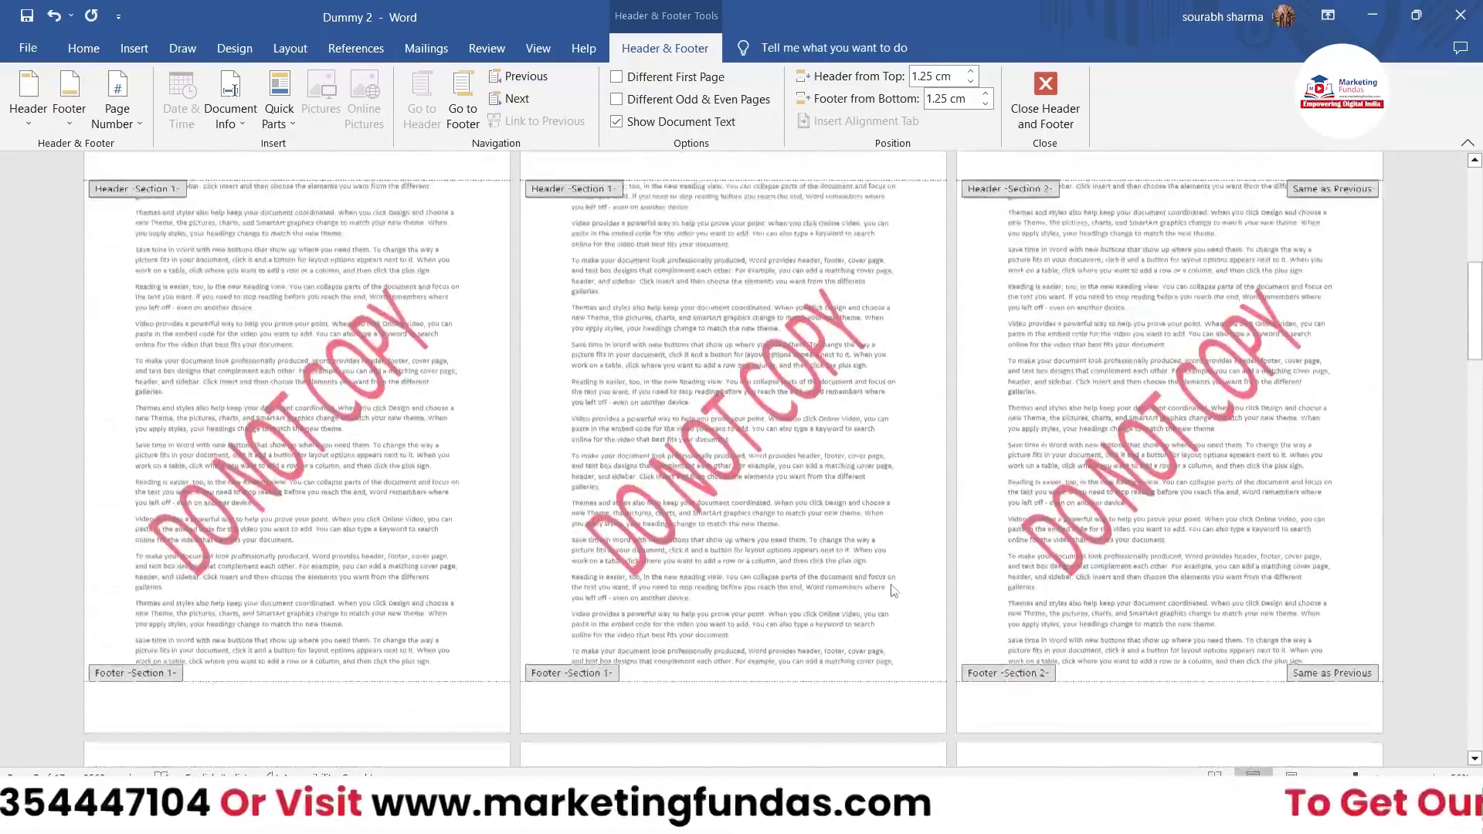
pyautogui.scroll(5, 898, 592)
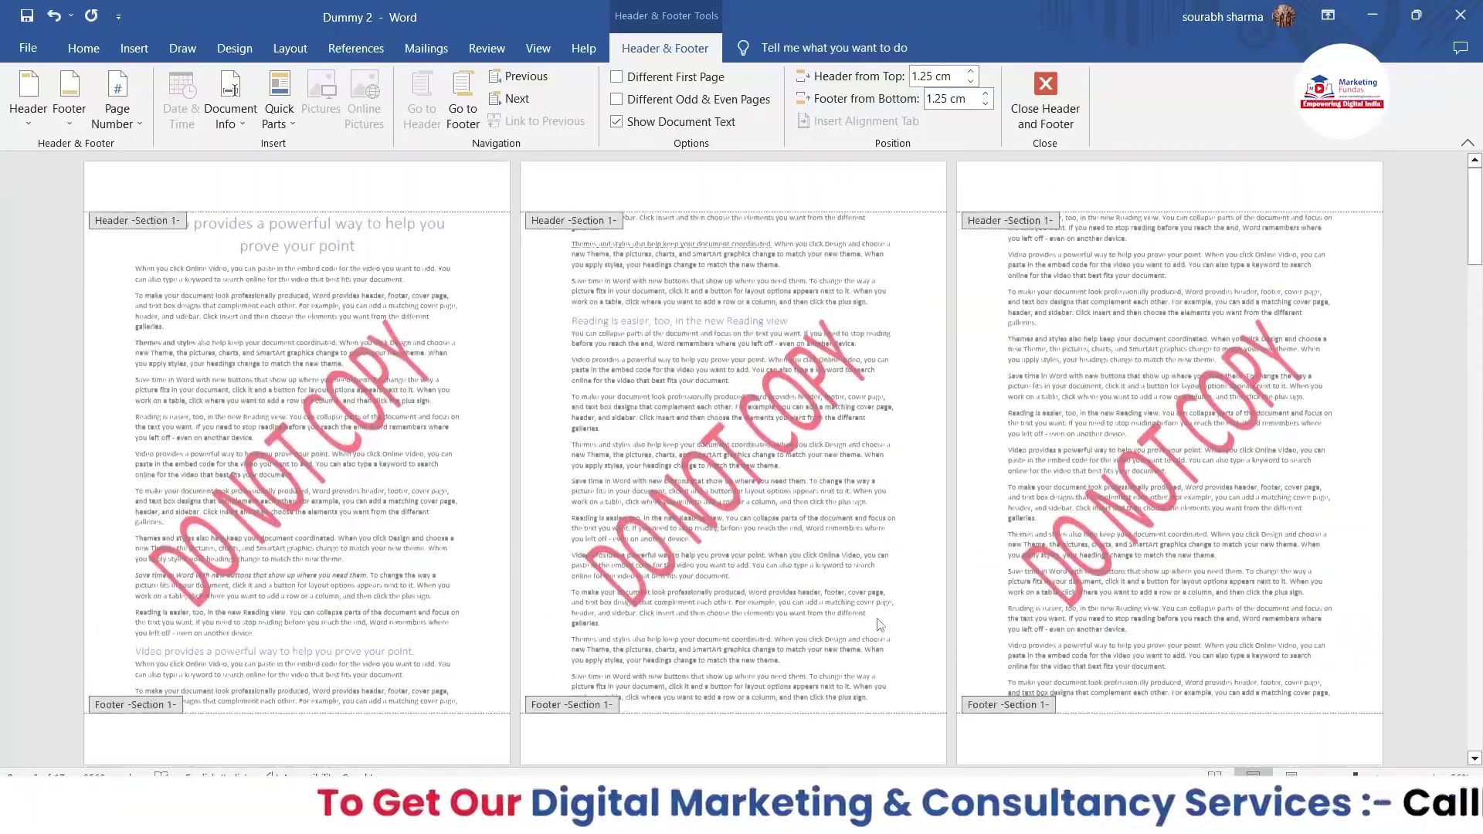
pyautogui.scroll(-6, 879, 624)
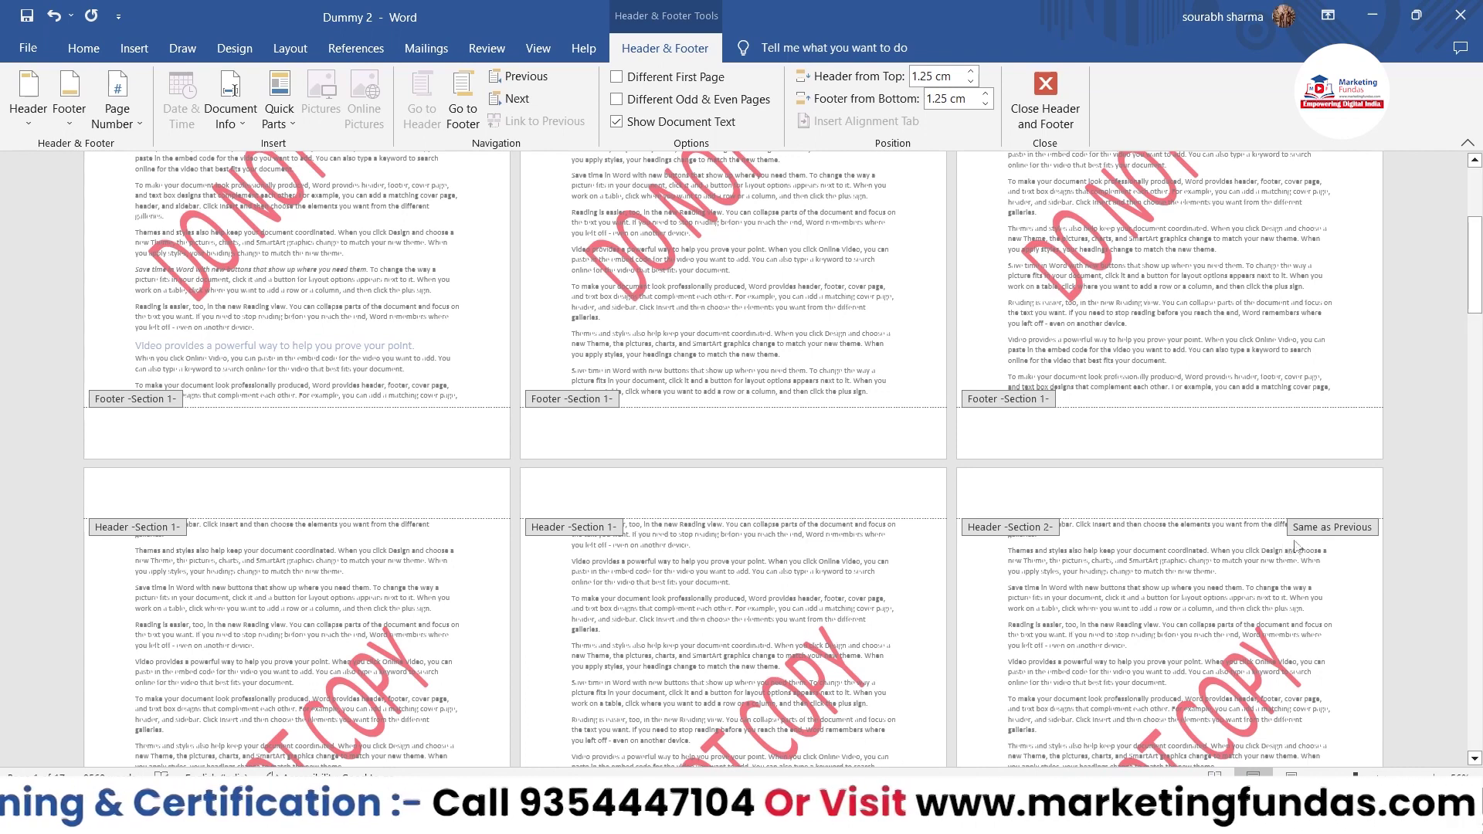
# Turn off Link to Previous for the Section 2 header
pyautogui.click(1332, 535)
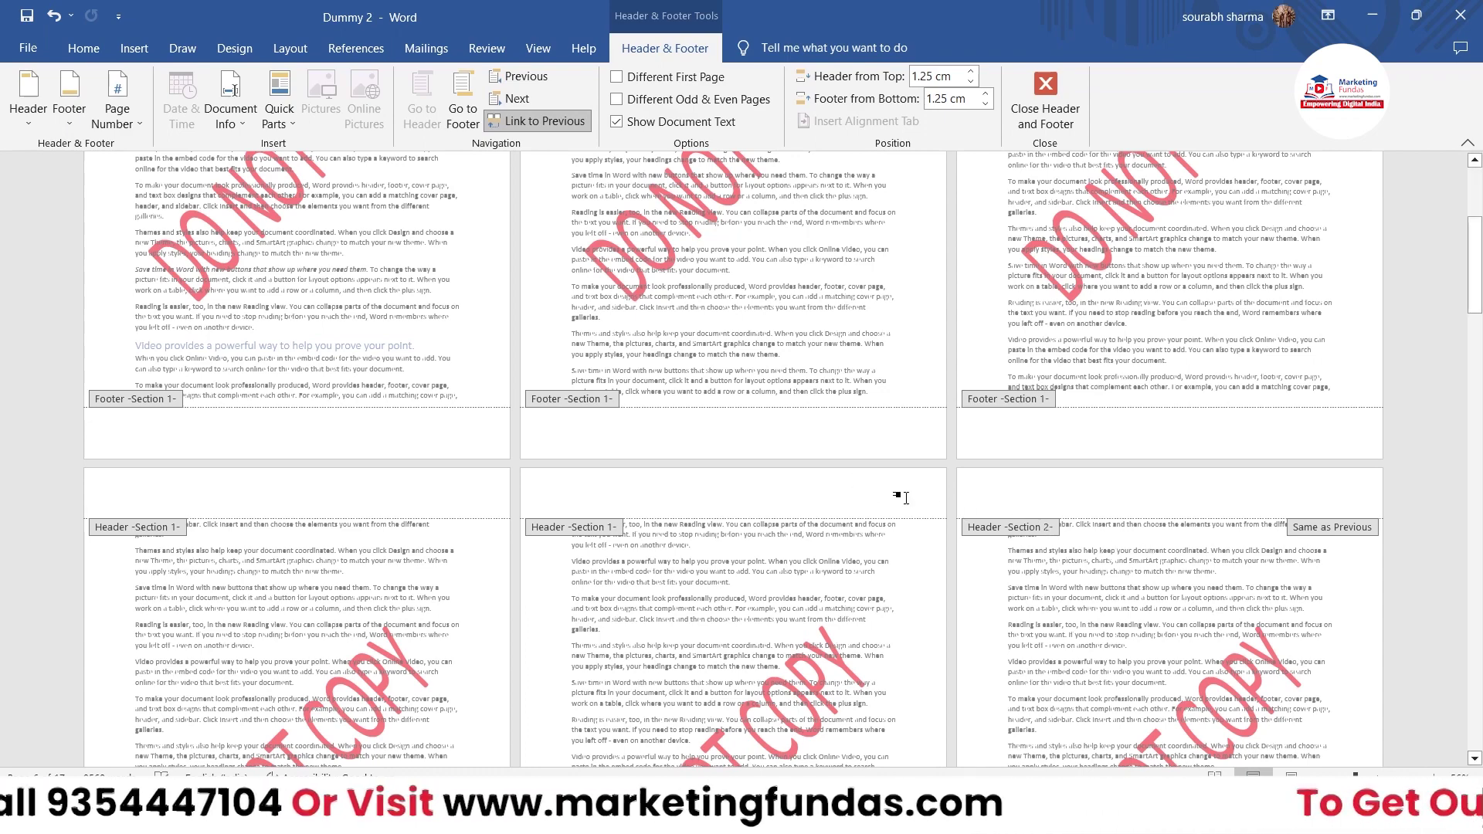
pyautogui.scroll(-1, 1161, 500)
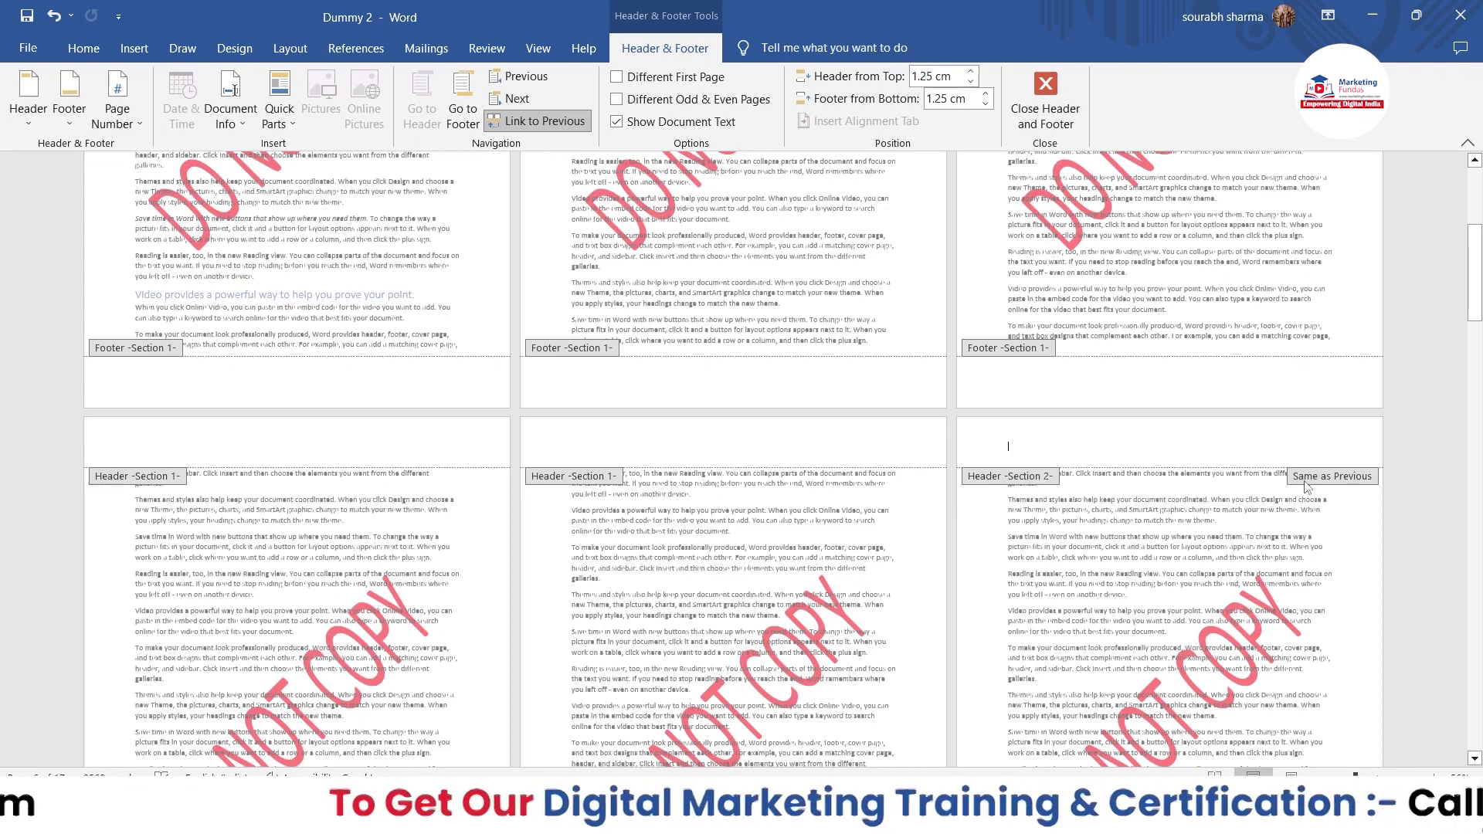
pyautogui.click(553, 122)
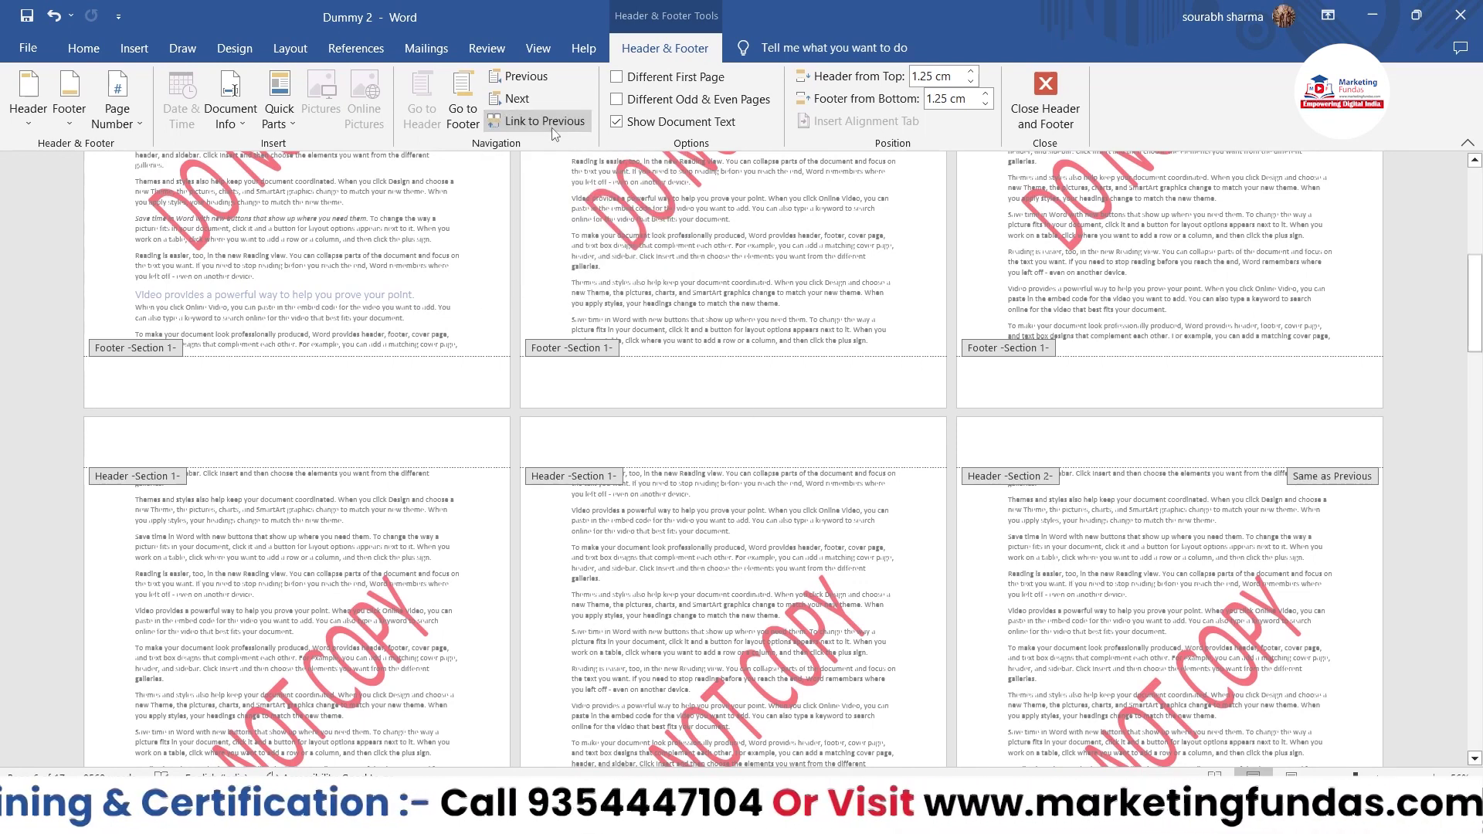
# Turn off Link to Previous for the Section 3 header
pyautogui.scroll(-3, 763, 390)
pyautogui.scroll(1, 1048, 363)
pyautogui.scroll(-1, 1117, 306)
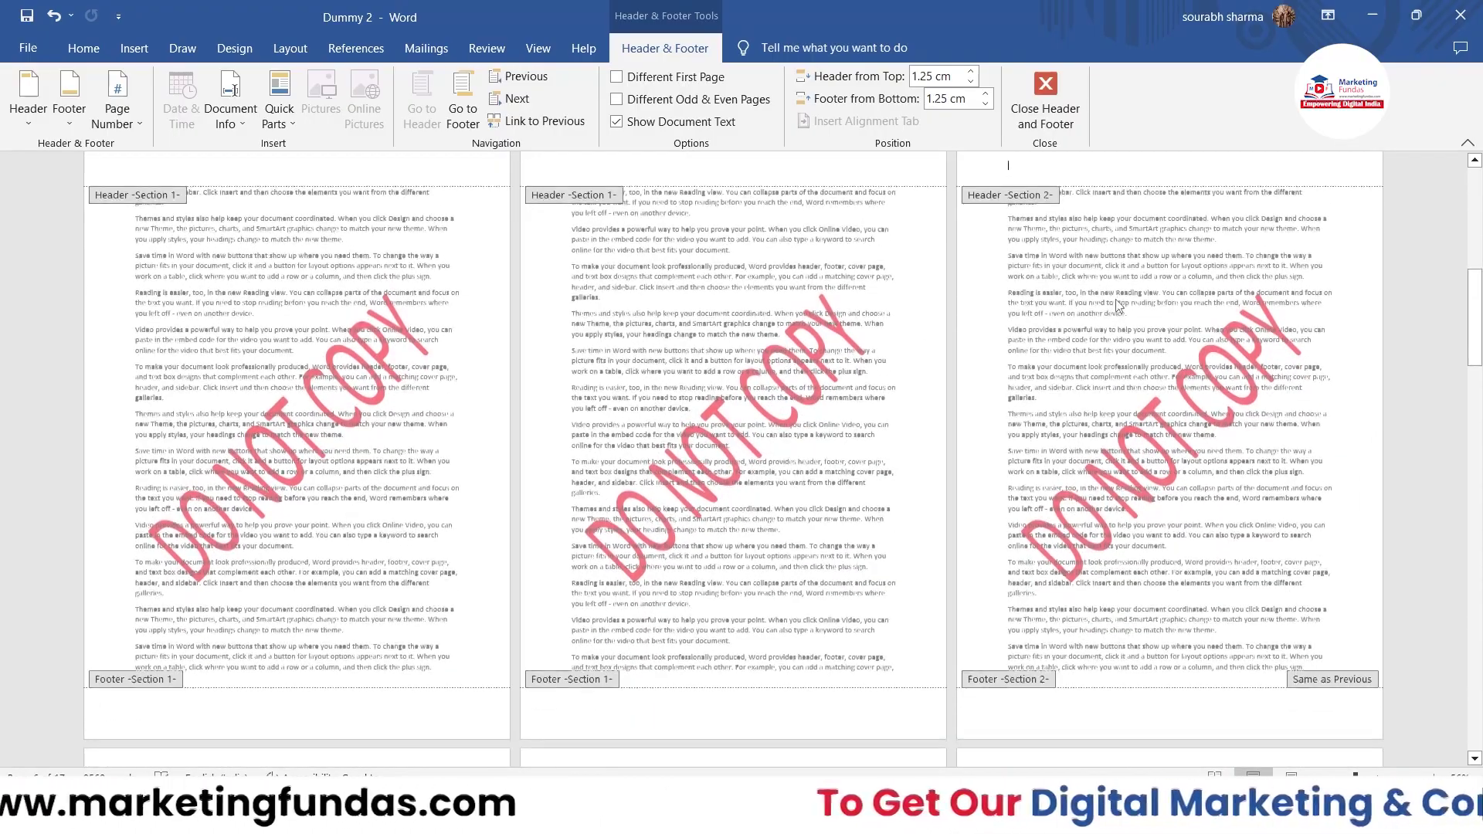
pyautogui.scroll(-5, 1117, 305)
pyautogui.scroll(-3, 1118, 306)
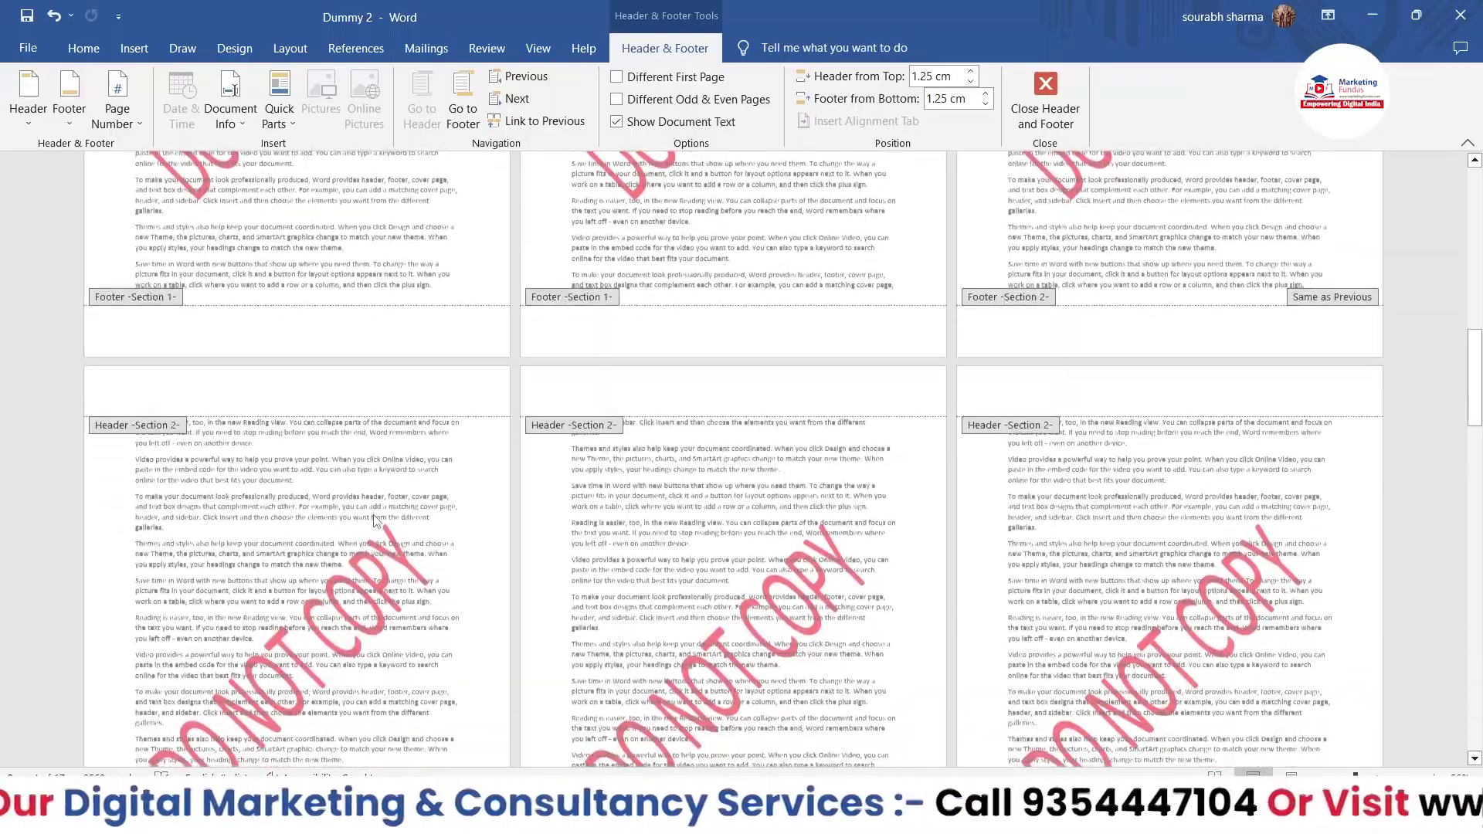
pyautogui.scroll(-12, 709, 495)
pyautogui.scroll(-1, 709, 495)
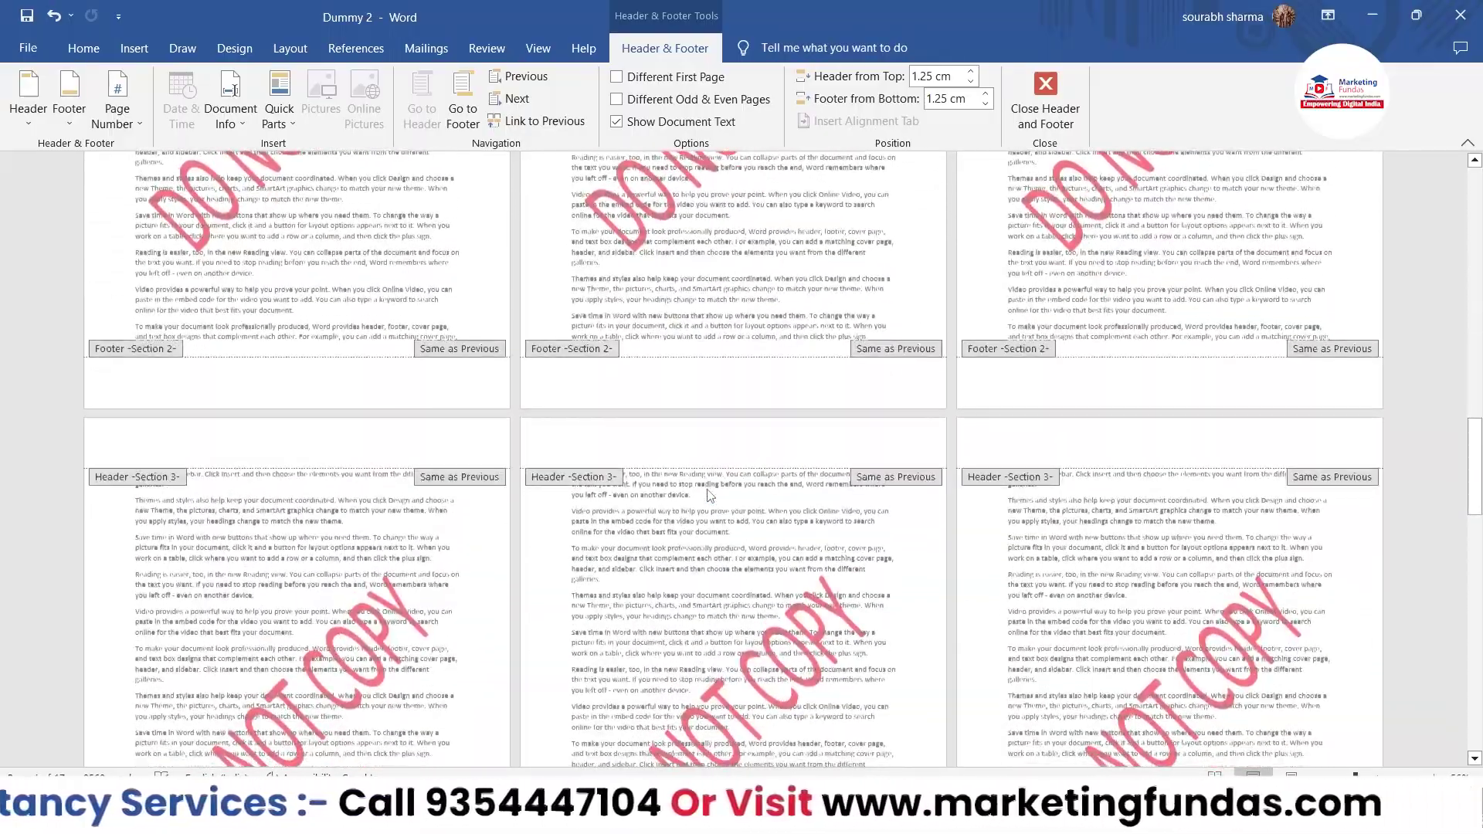
pyautogui.click(461, 480)
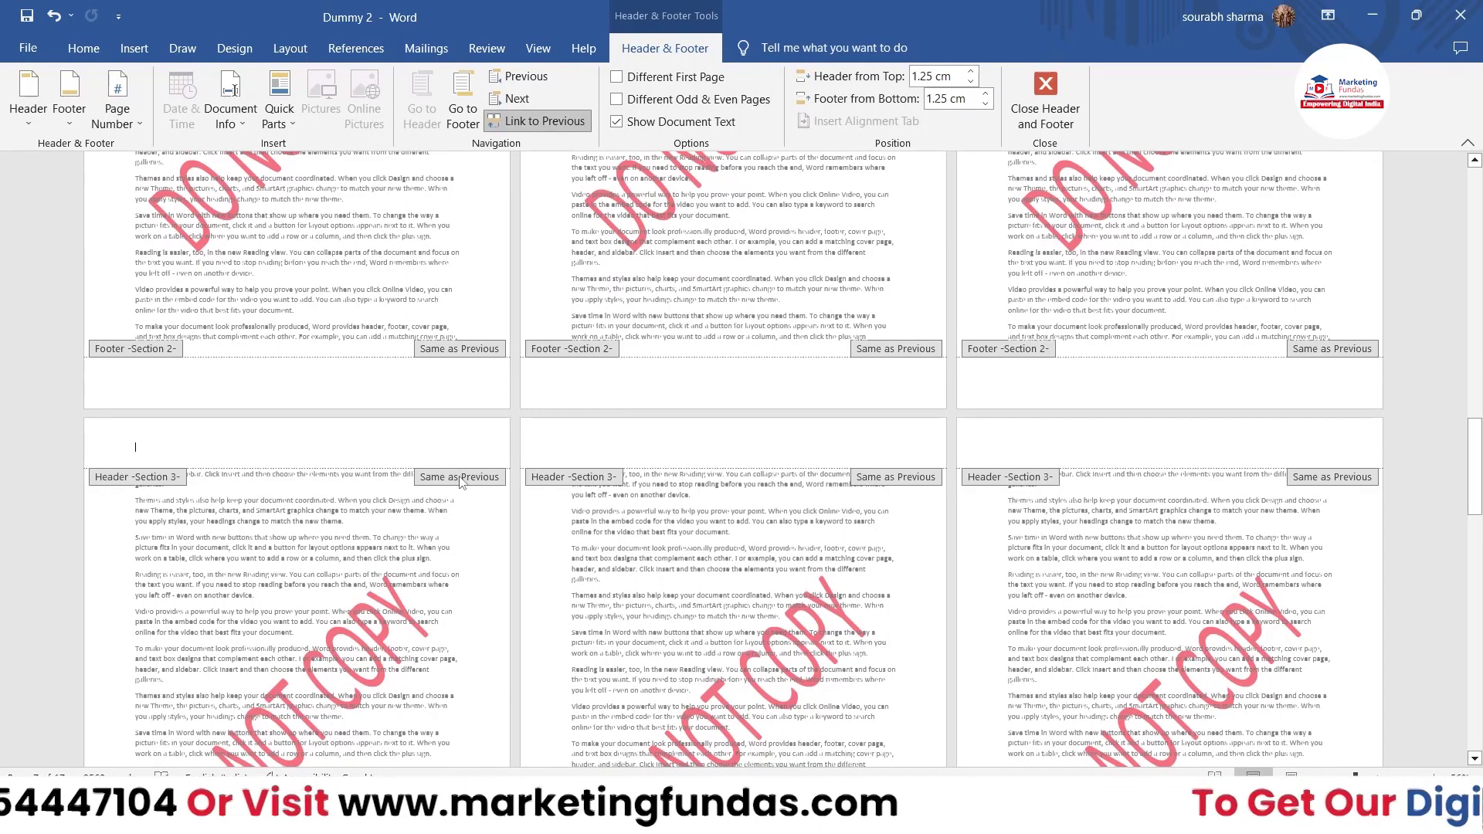
pyautogui.click(545, 118)
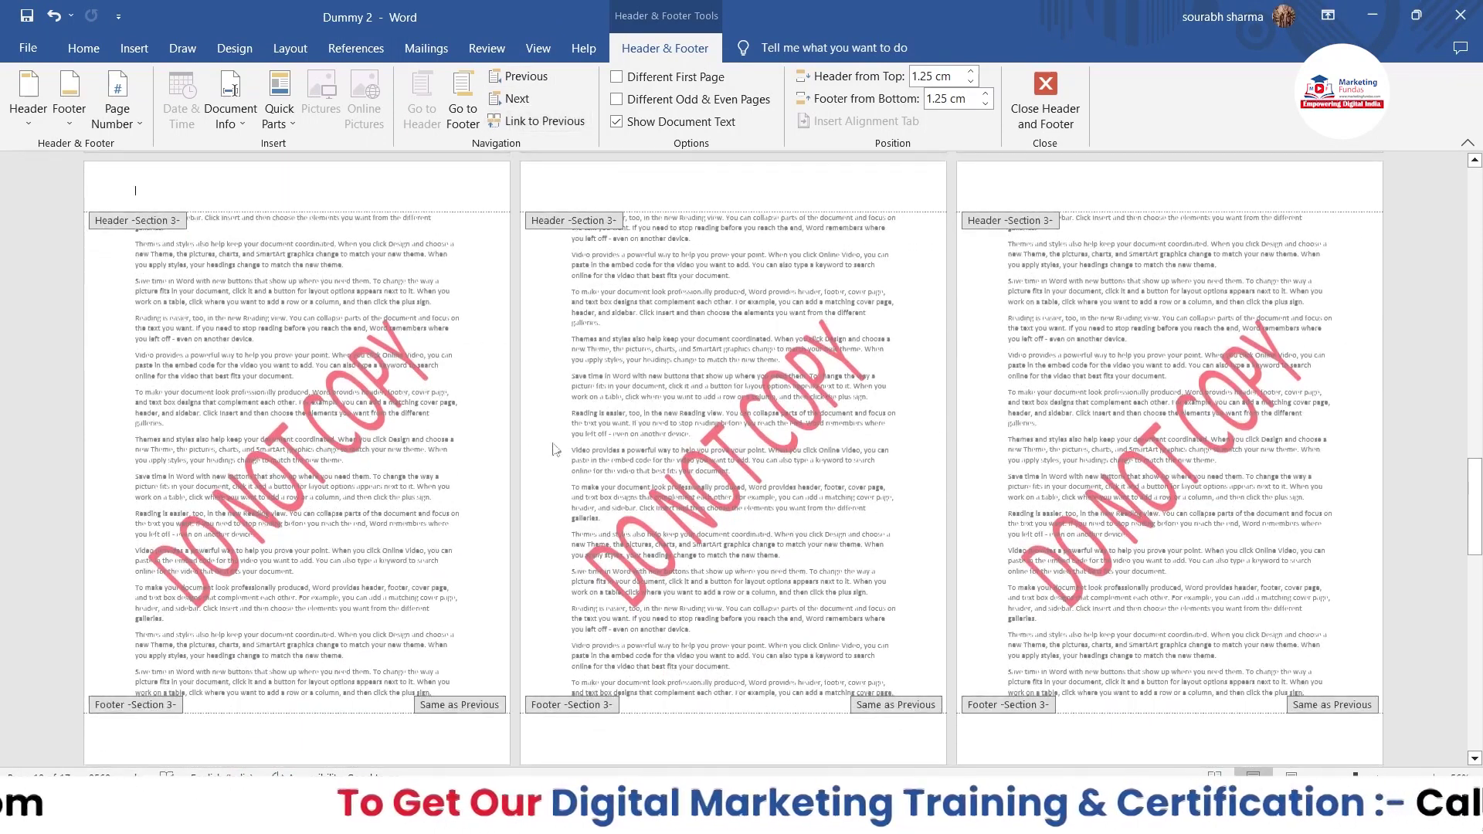
pyautogui.moveTo(1475, 506); pyautogui.dragTo(1479, 315)
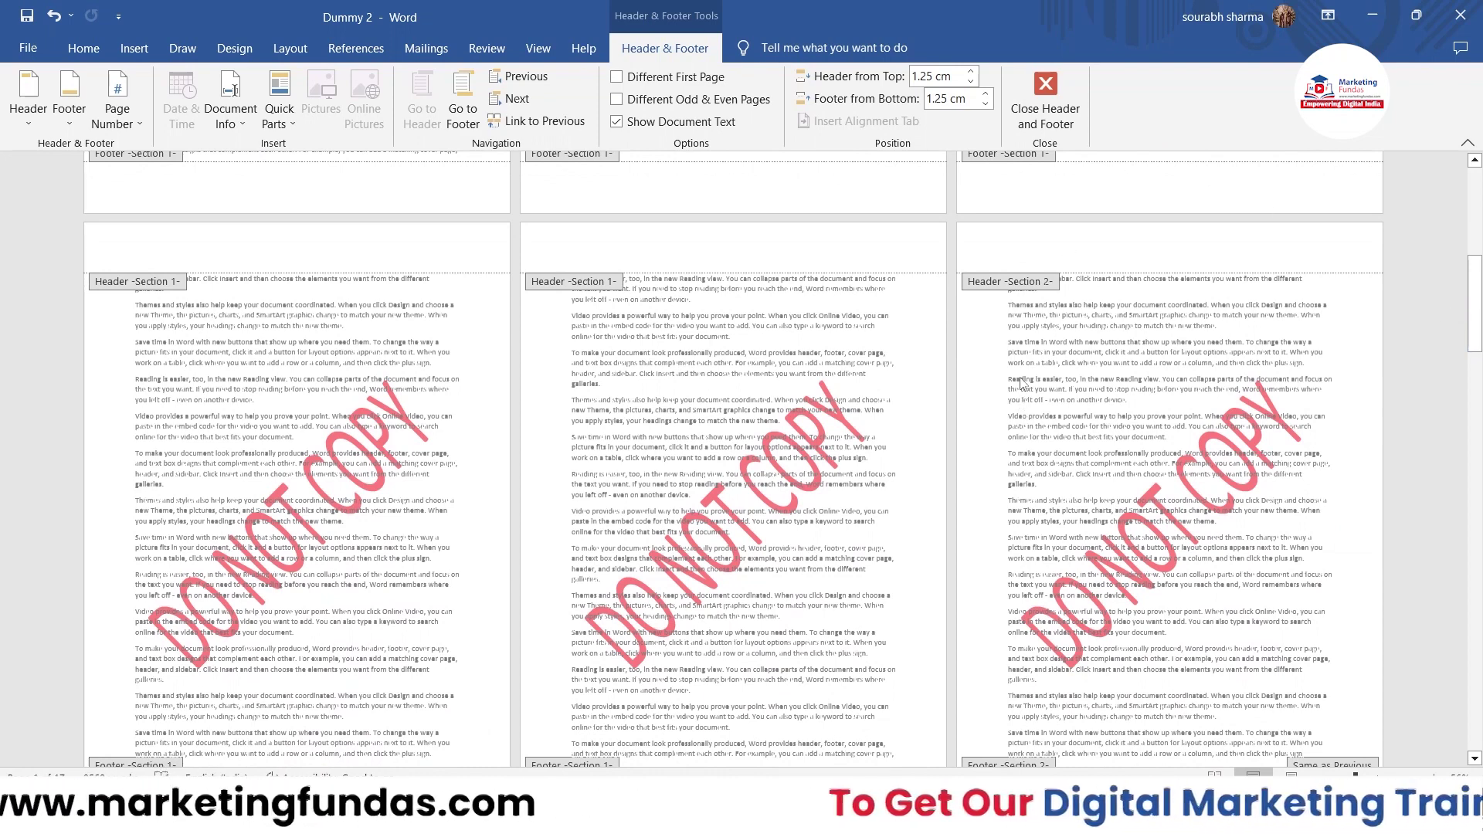
# Leave header editing, then reopen the headers with the Section 1 and 2 areas in view
pyautogui.doubleClick(1223, 495)
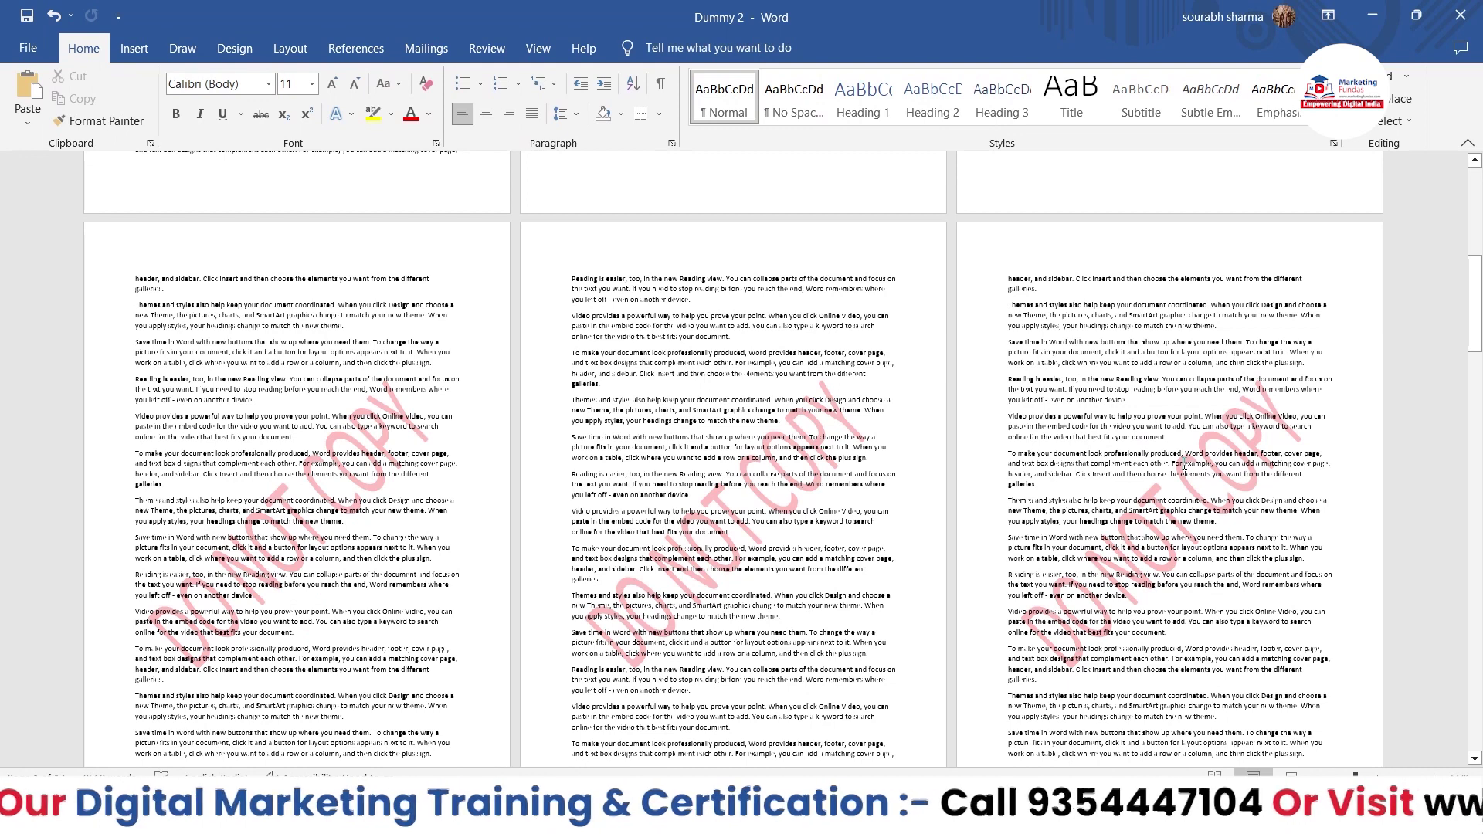
pyautogui.scroll(3, 1184, 467)
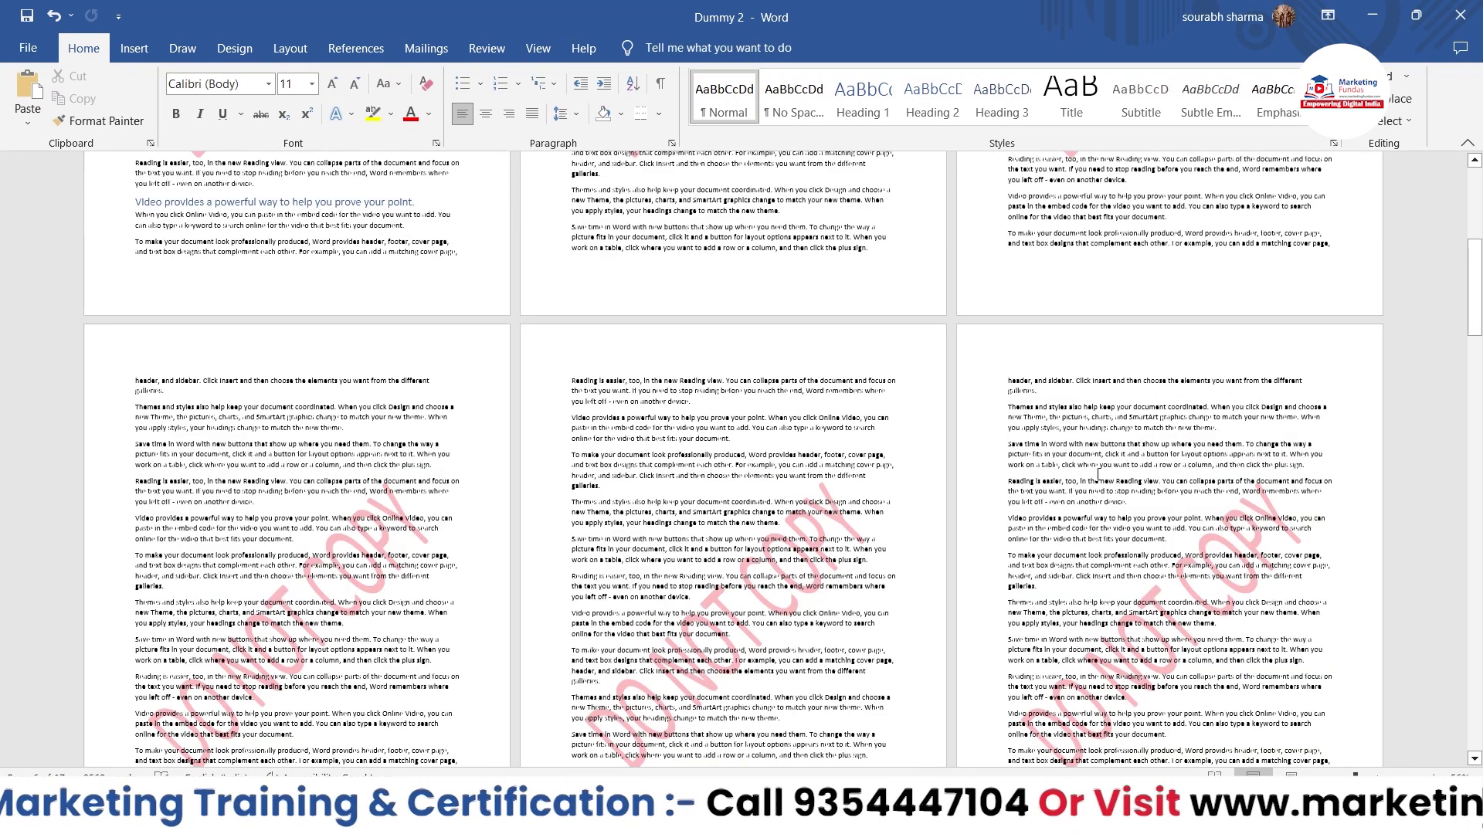
pyautogui.doubleClick(1112, 366)
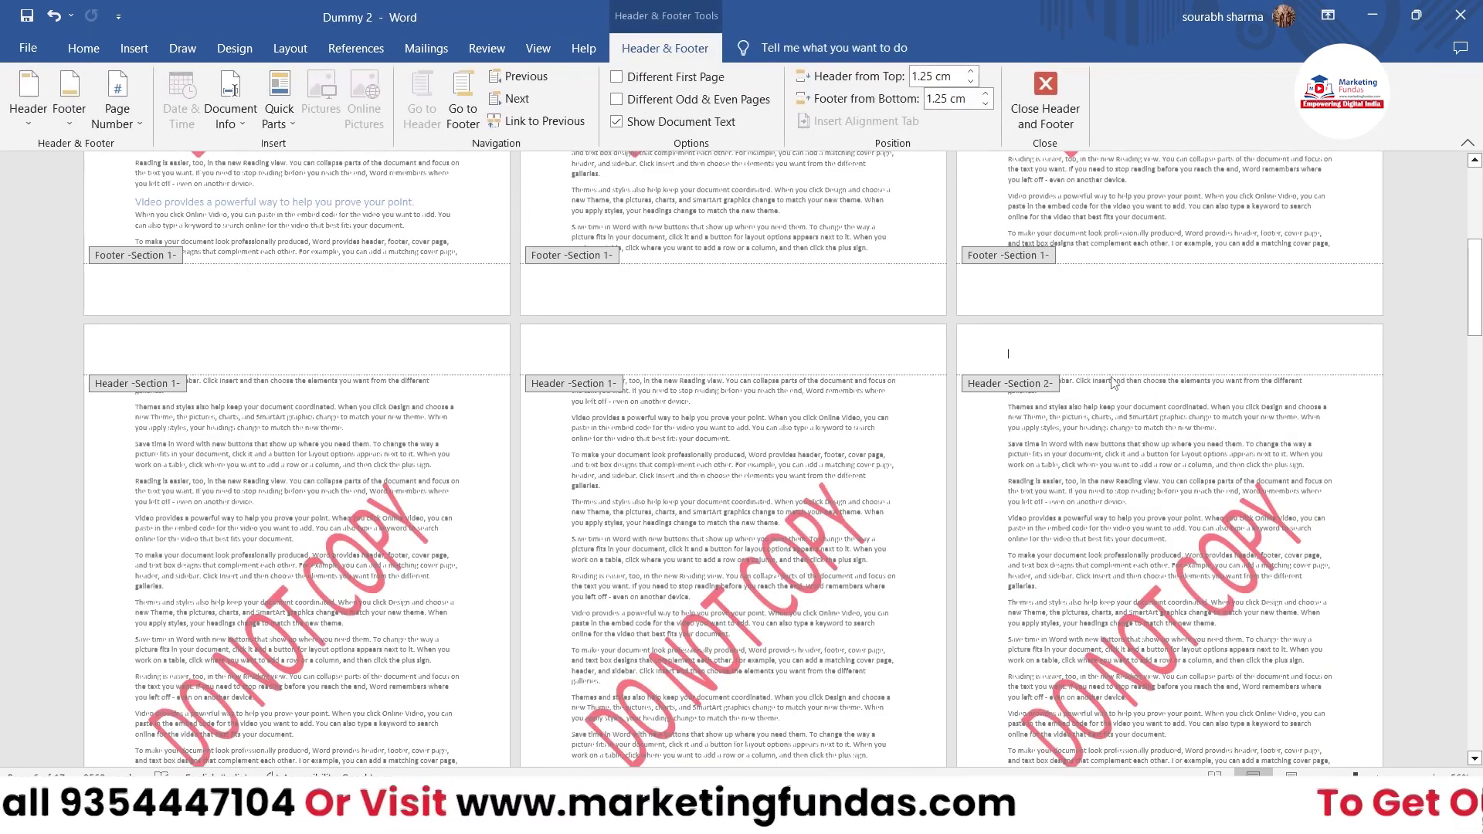
pyautogui.scroll(-3, 1108, 395)
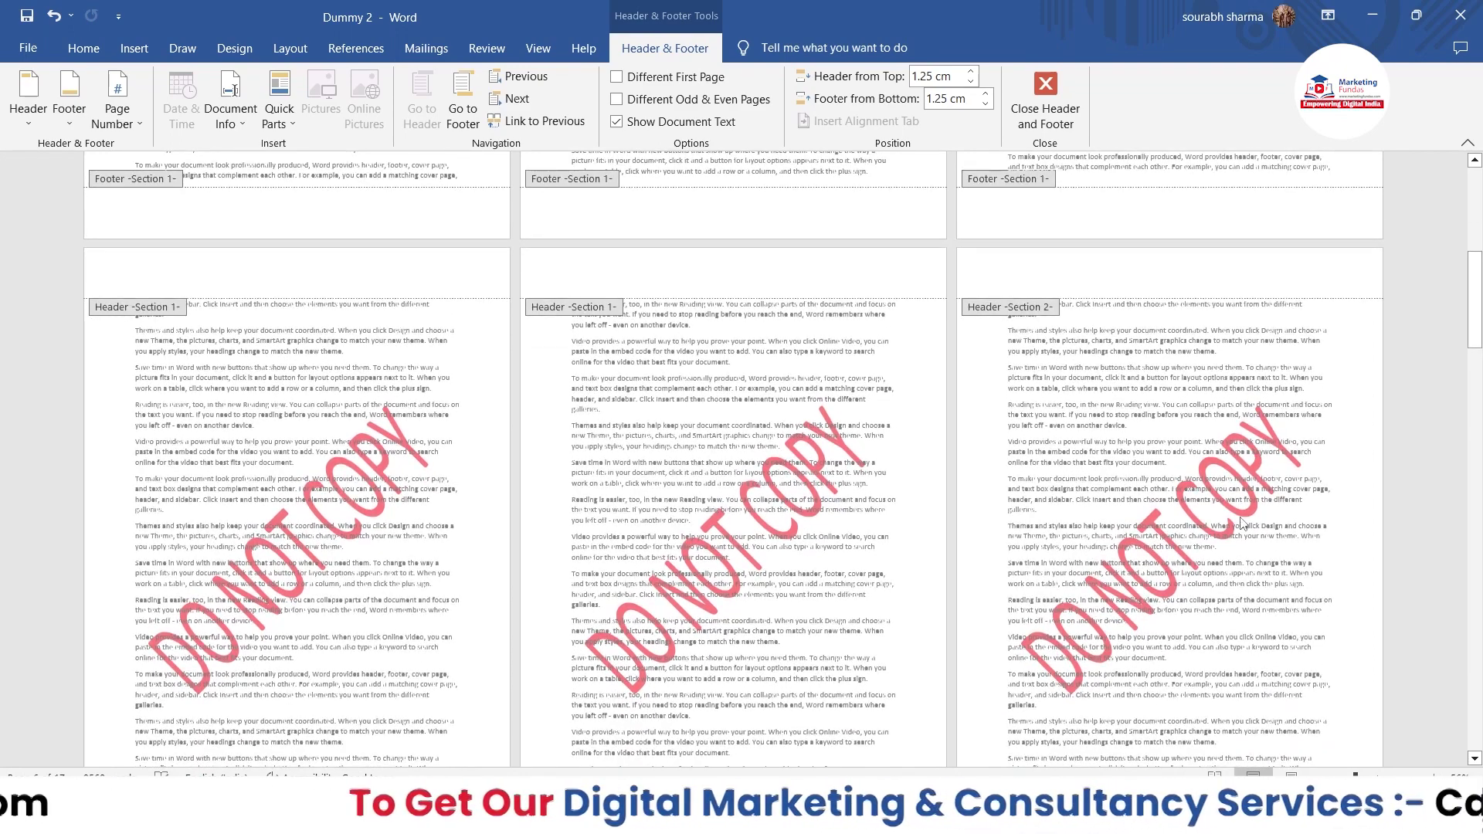
# Replace the Section 2 WordArt watermark text DO NOT COPY with 'Marketing Fundas'
pyautogui.click(1251, 431)
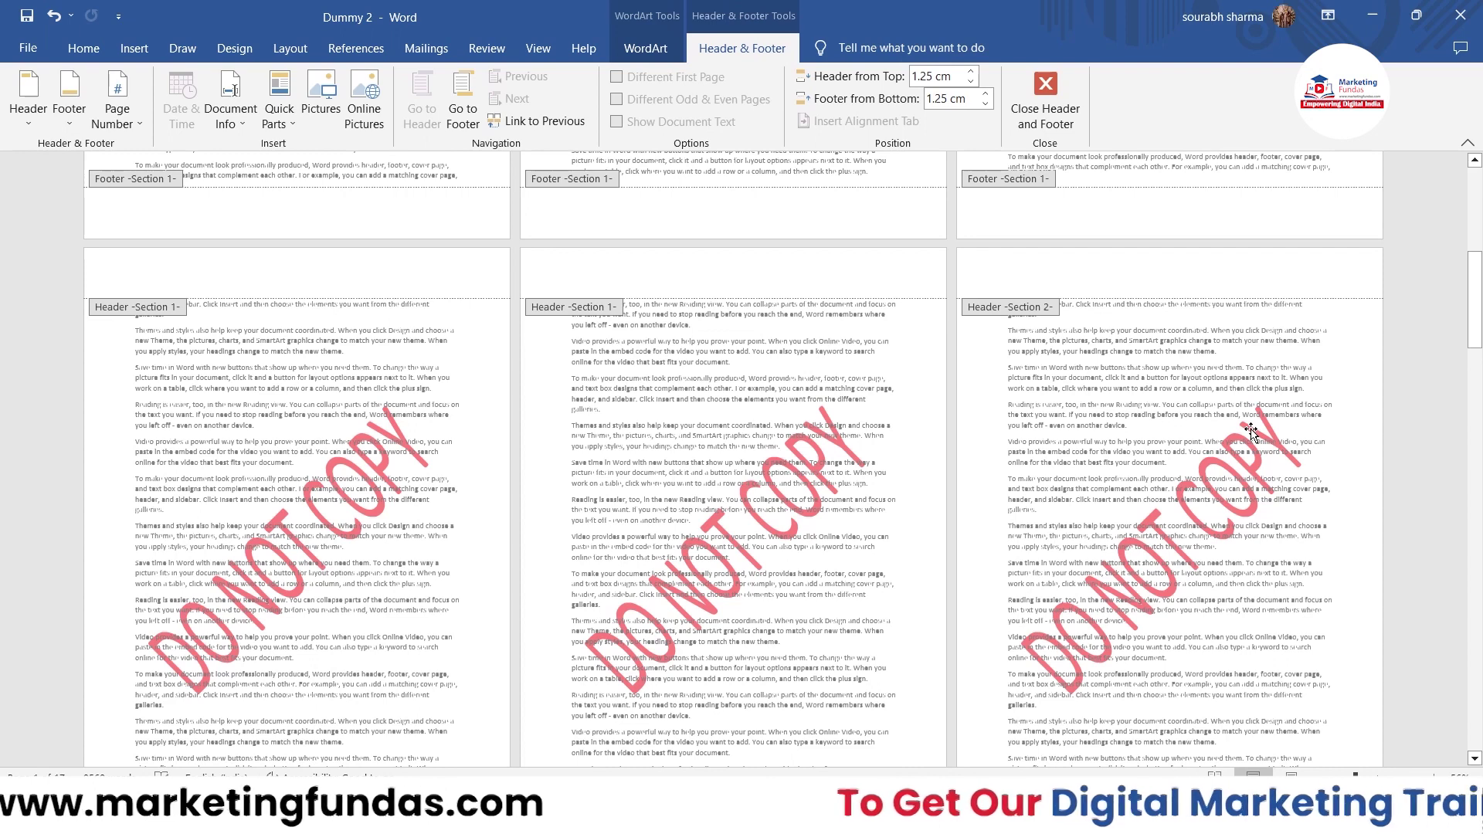
pyautogui.click(625, 48)
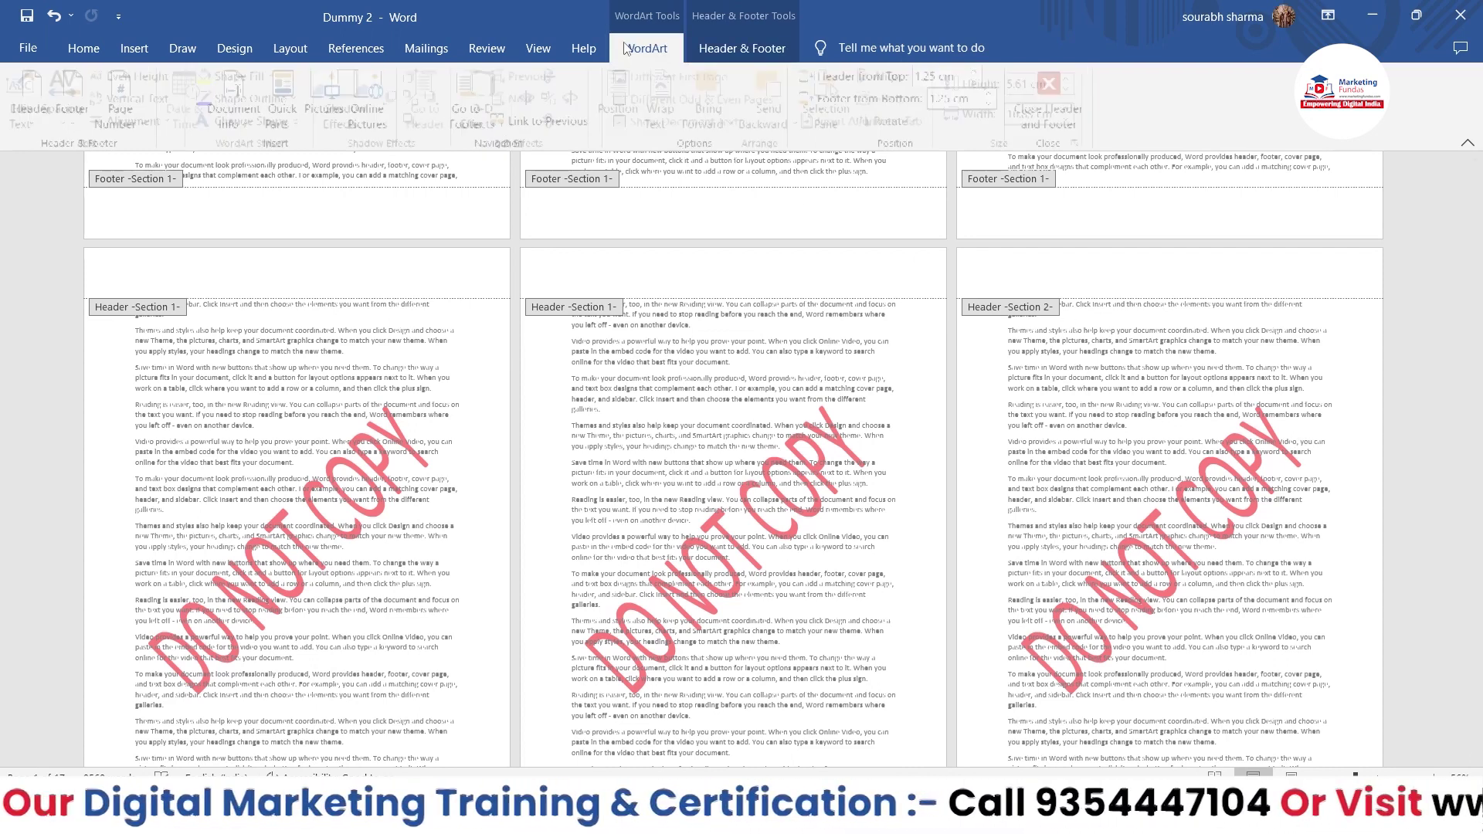
pyautogui.click(27, 108)
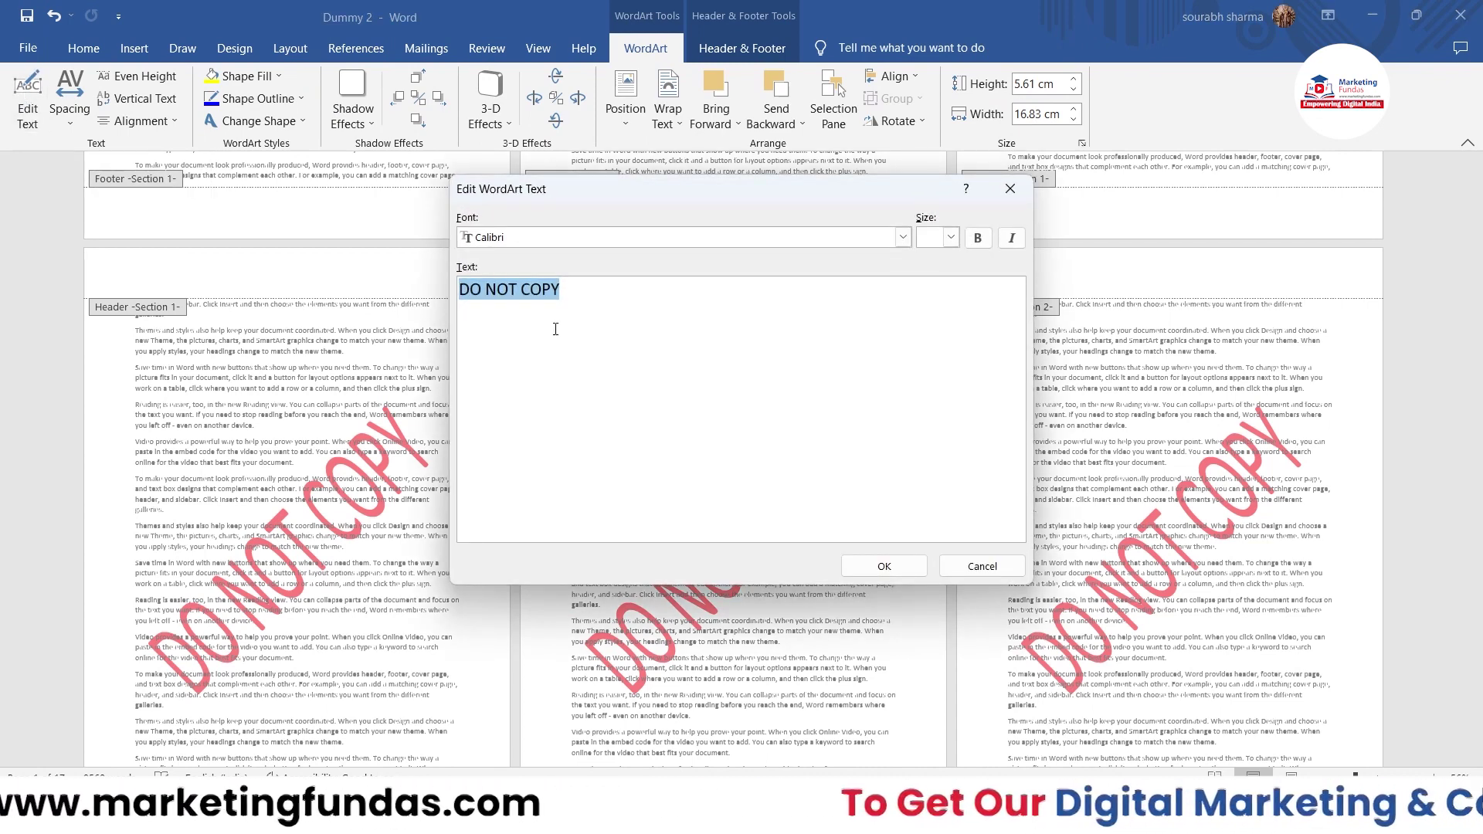
pyautogui.press('BackSpace')
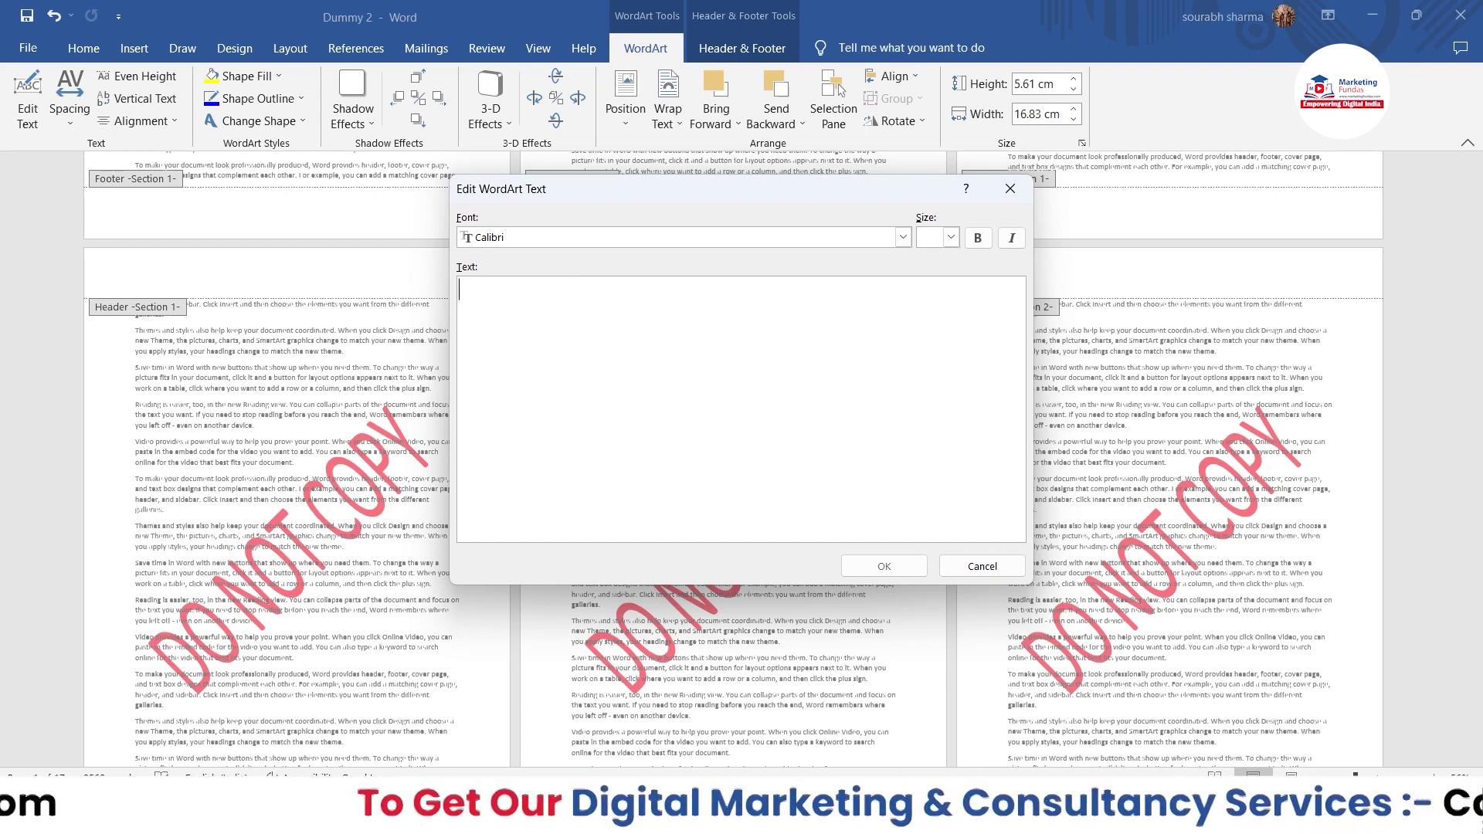
pyautogui.write('Marketing ')
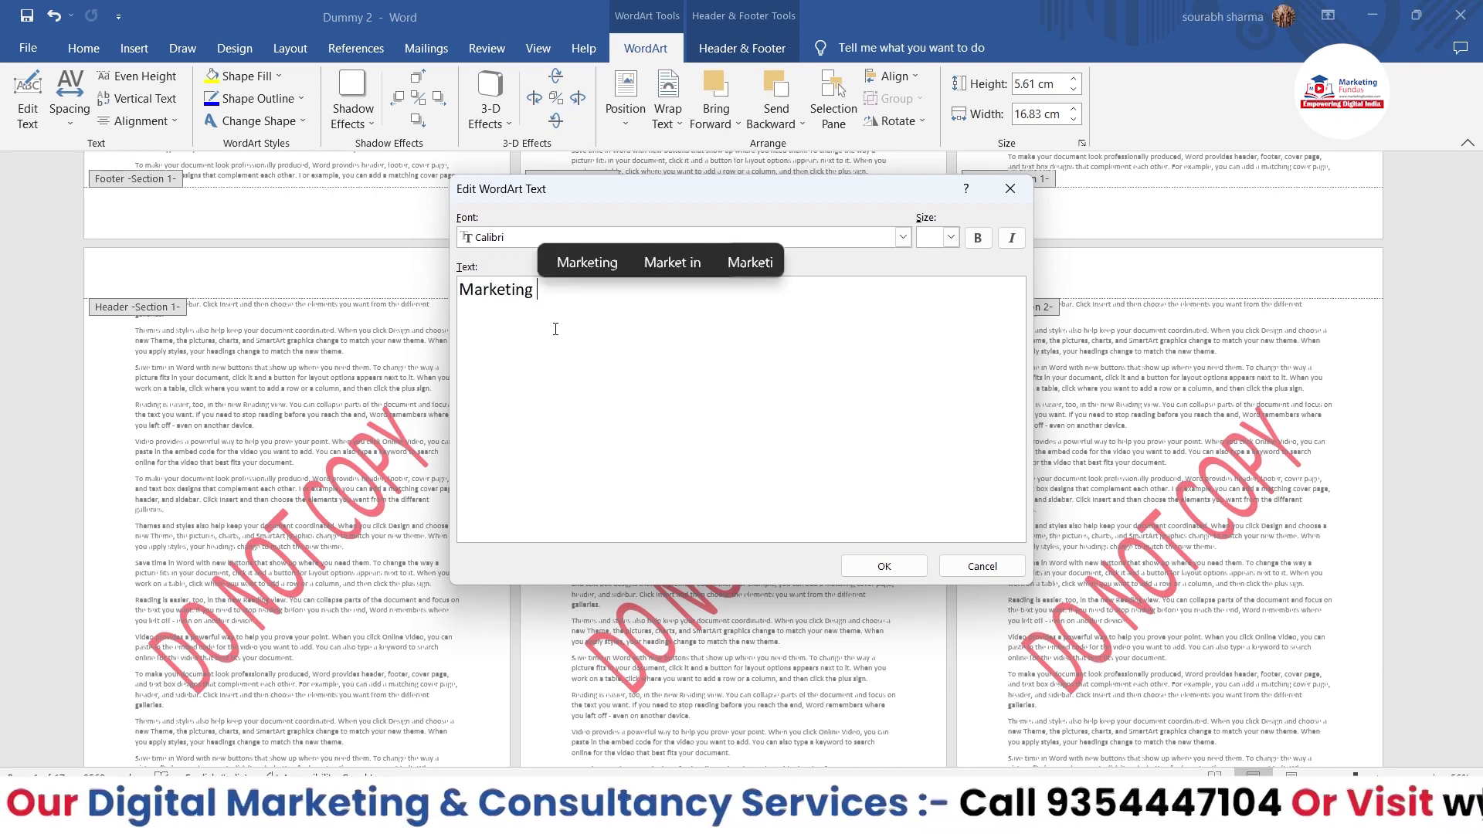
pyautogui.write('Fundas')
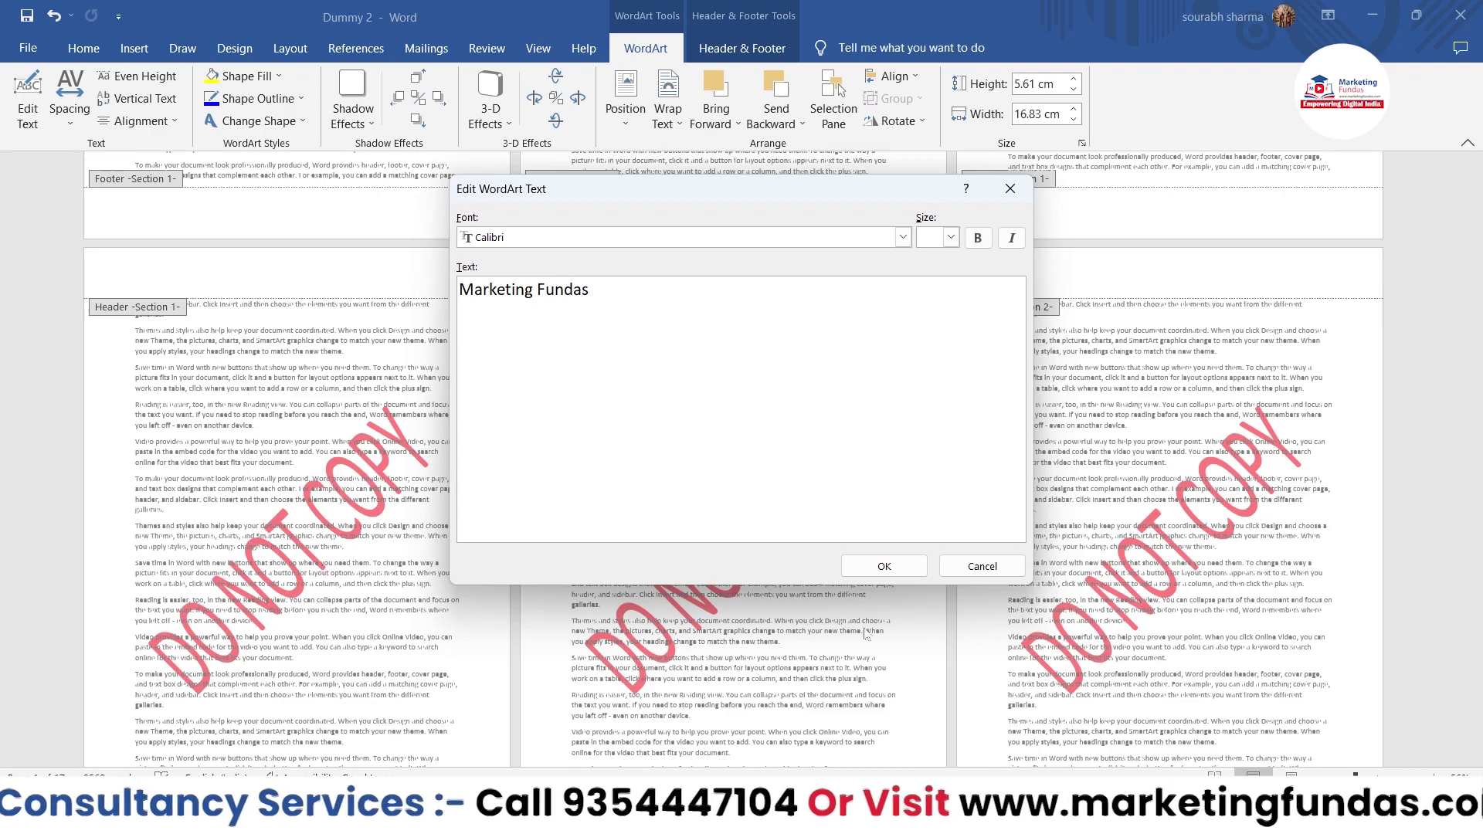
pyautogui.click(899, 573)
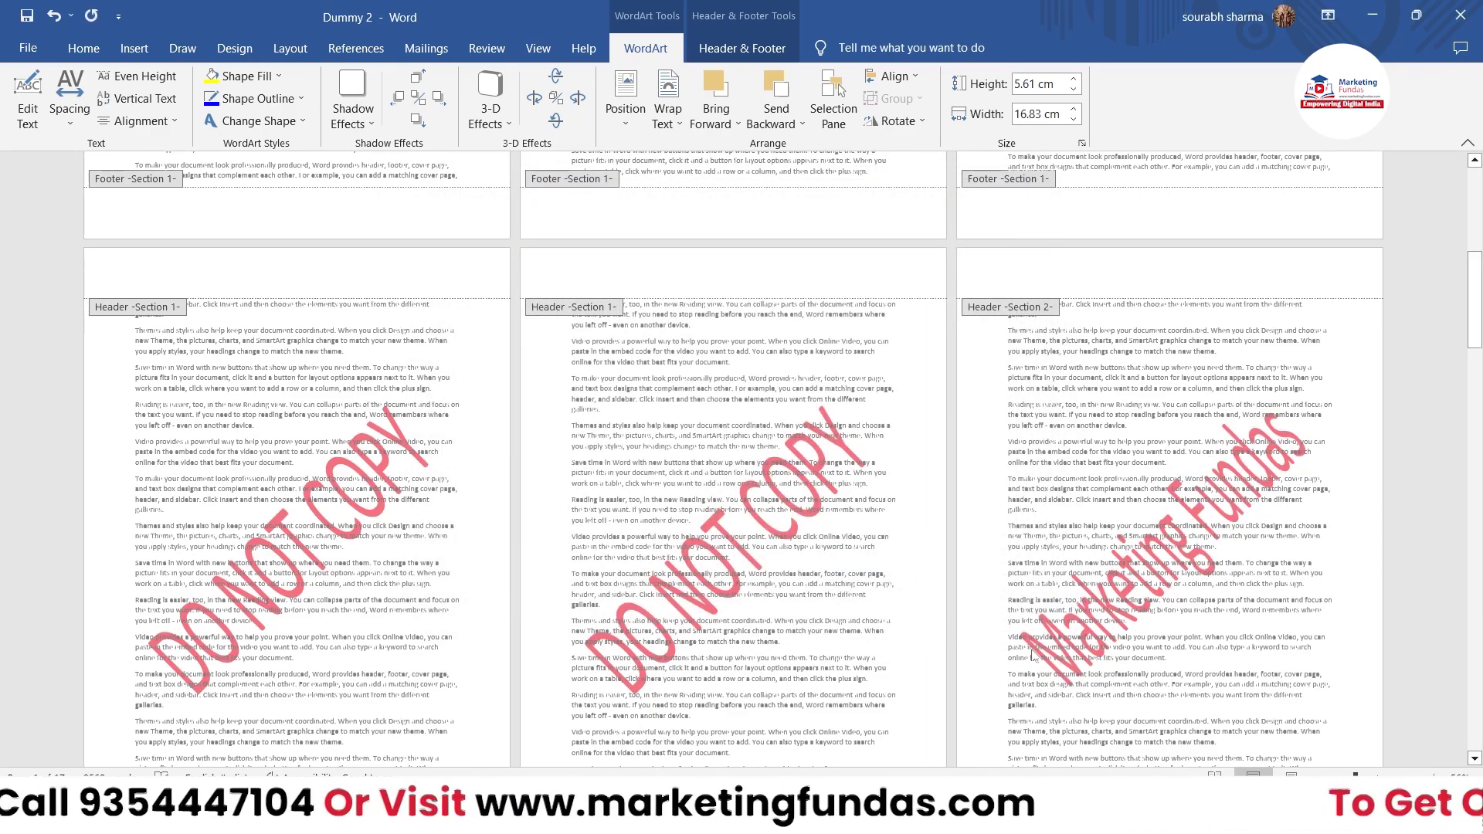
# Replace the Section 3 WordArt watermark text DO NOT COPY with 'MS Word Course'
pyautogui.scroll(-5, 1276, 492)
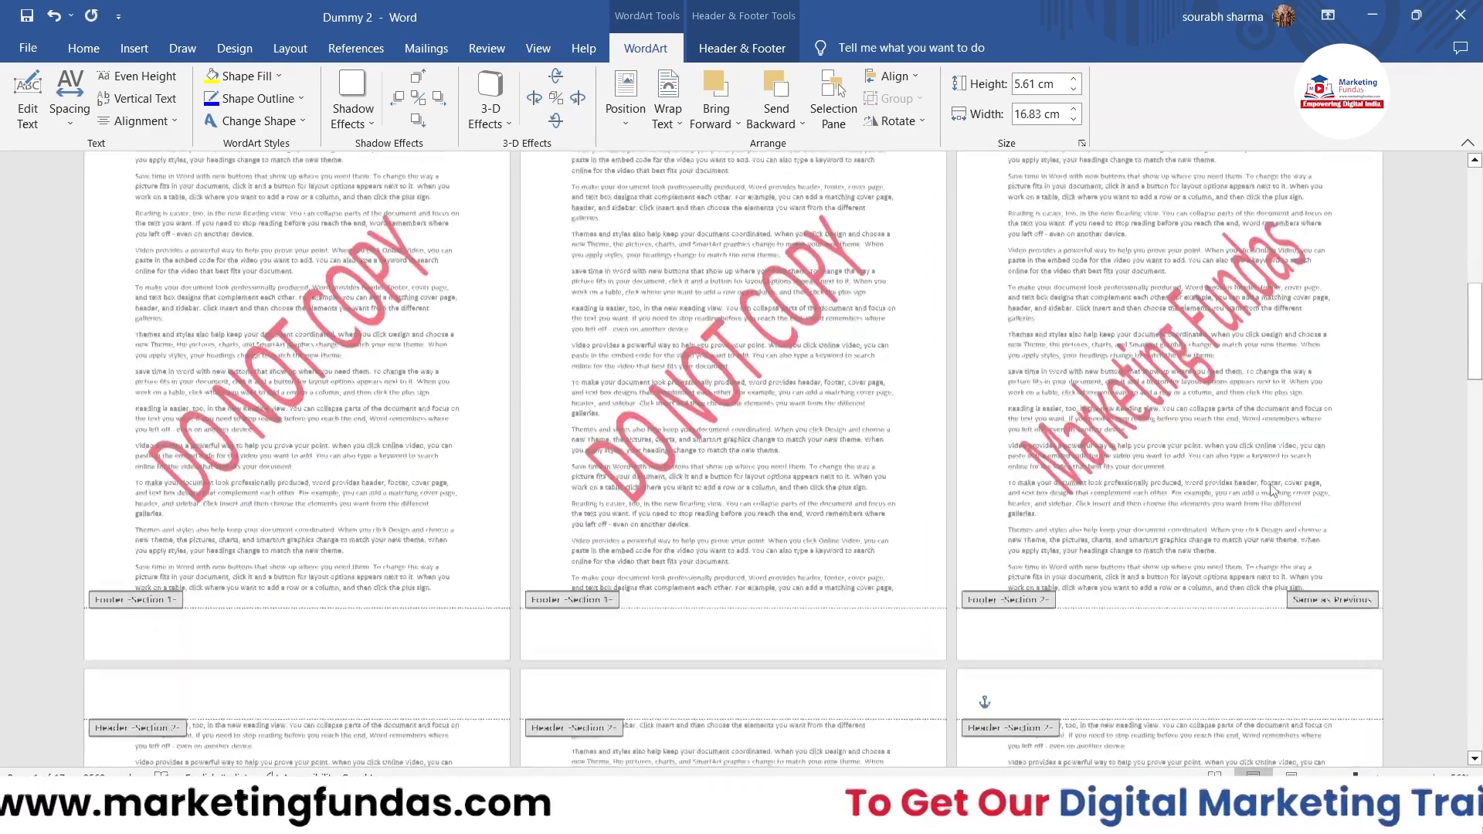
pyautogui.scroll(-5, 1273, 490)
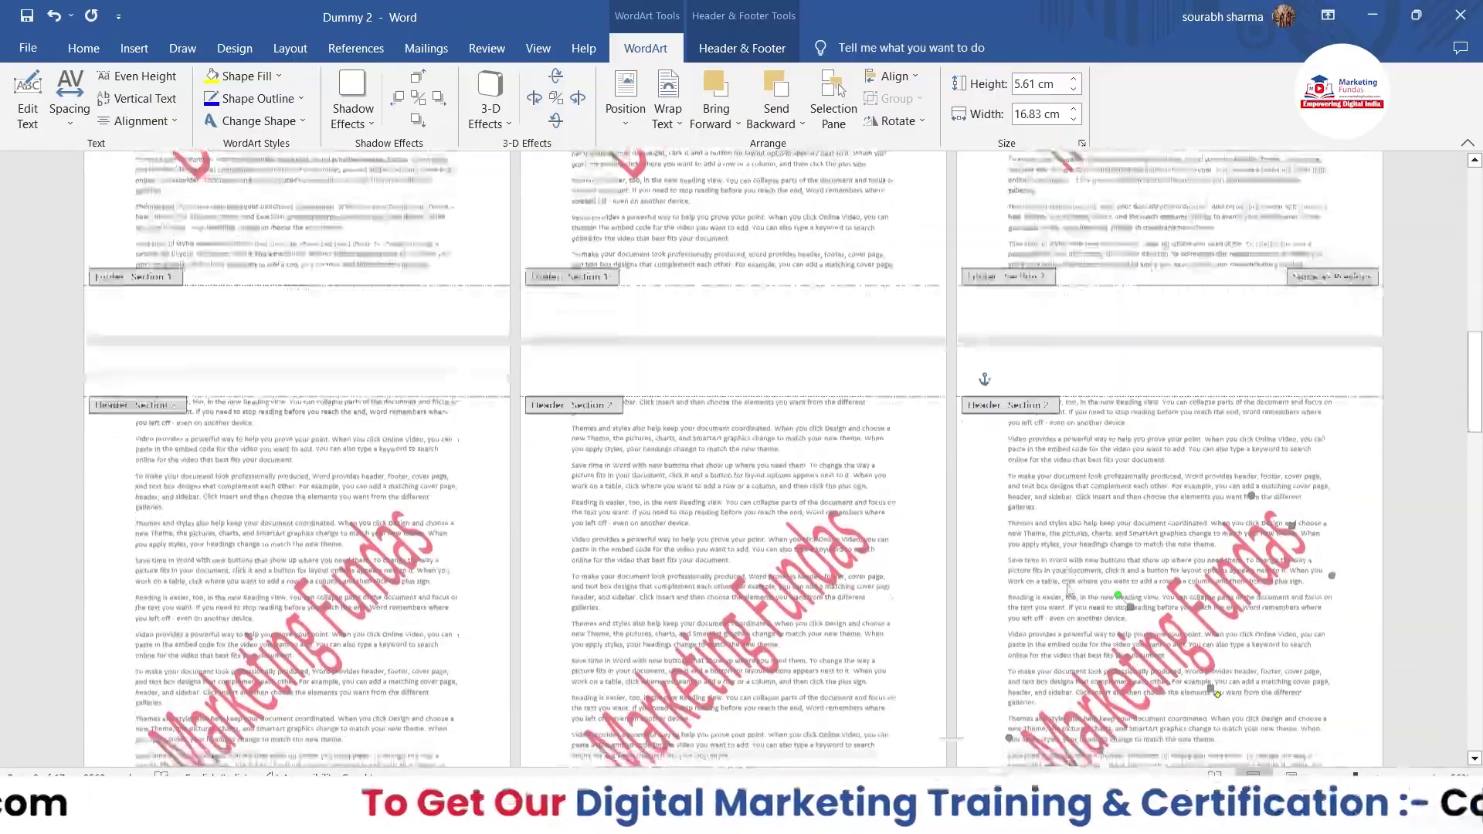
pyautogui.scroll(-1, 1180, 531)
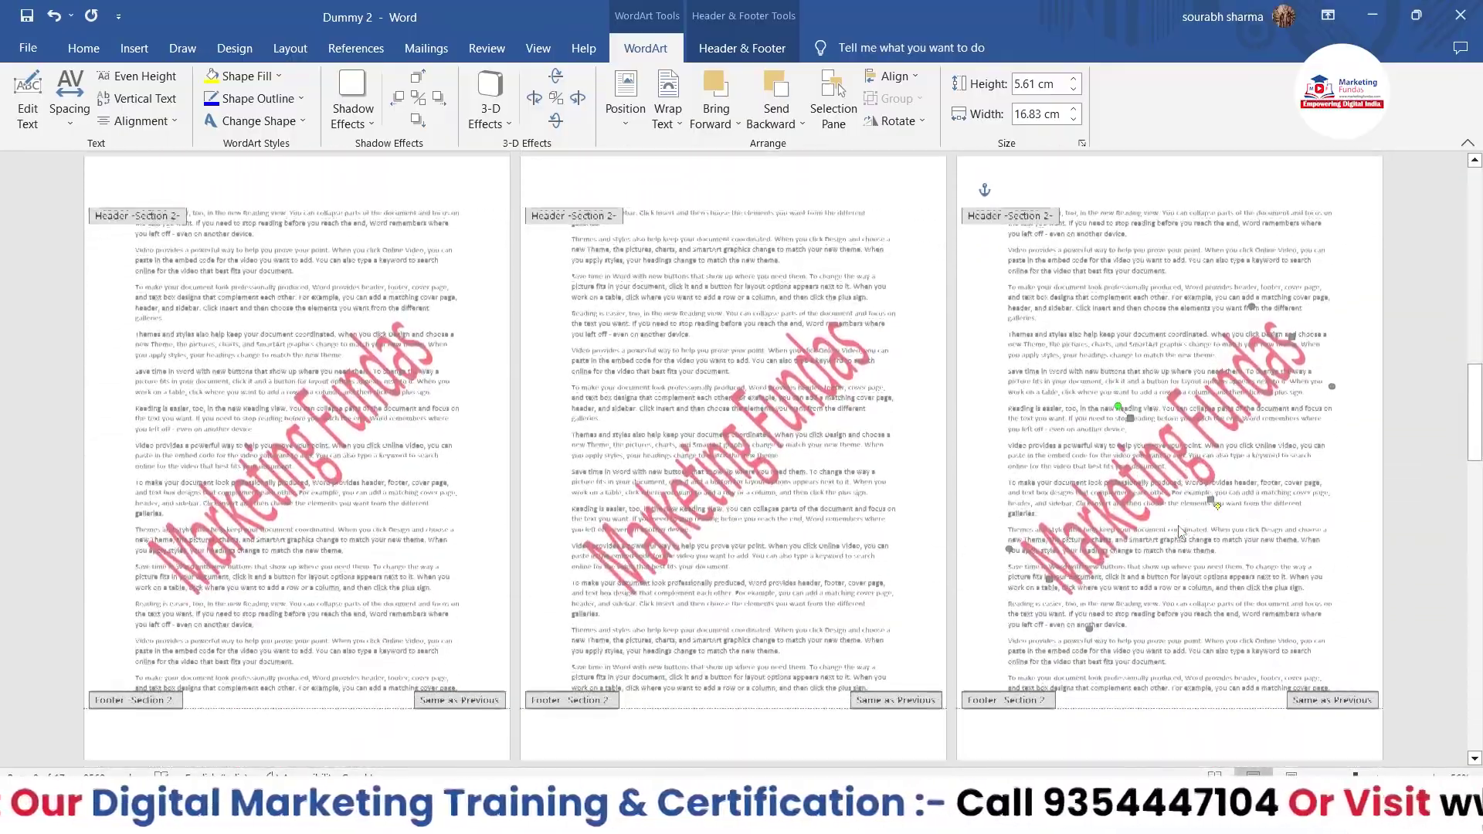
pyautogui.scroll(-7, 1179, 532)
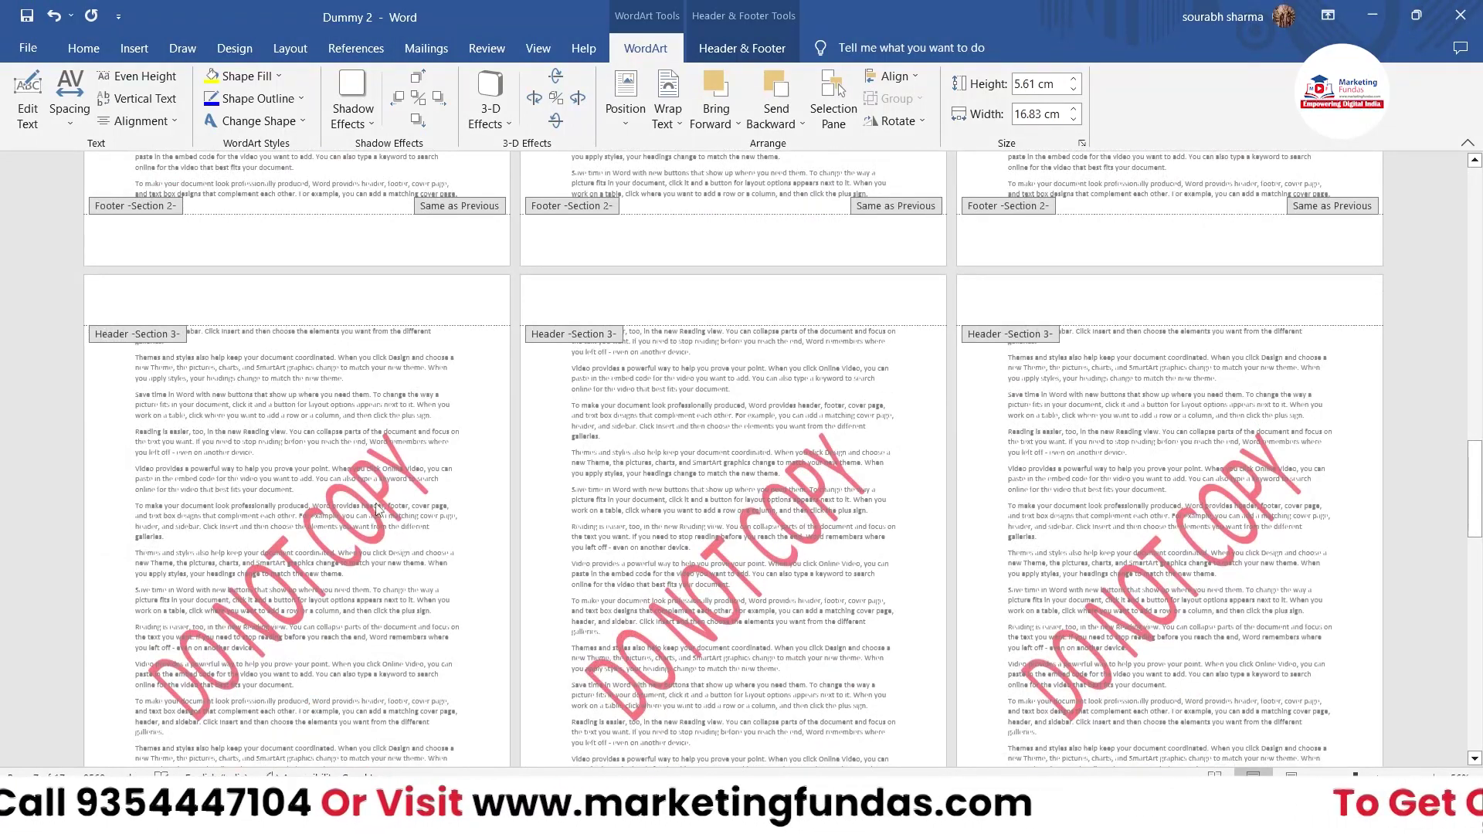
pyautogui.click(383, 494)
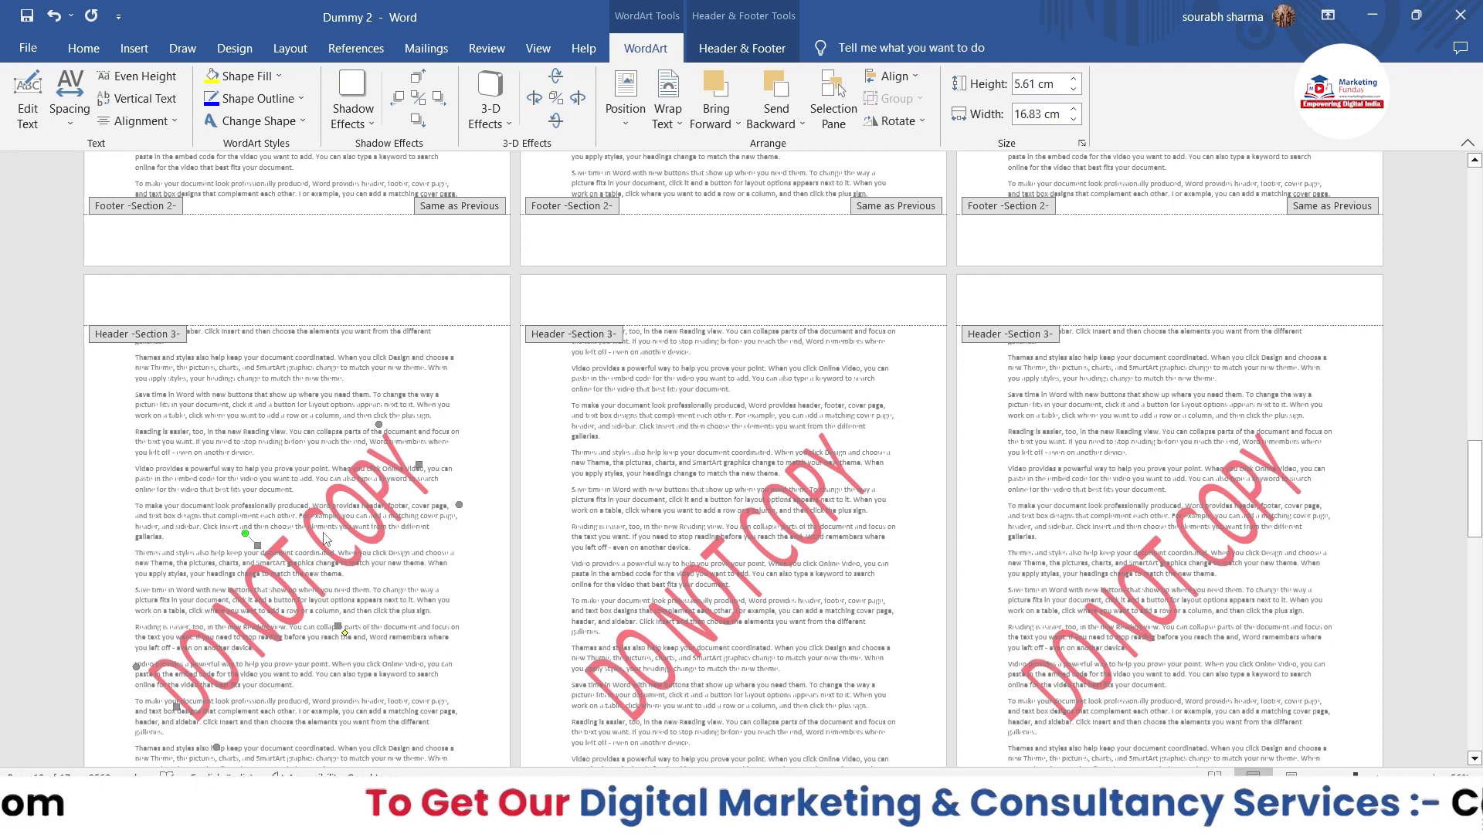
pyautogui.click(31, 99)
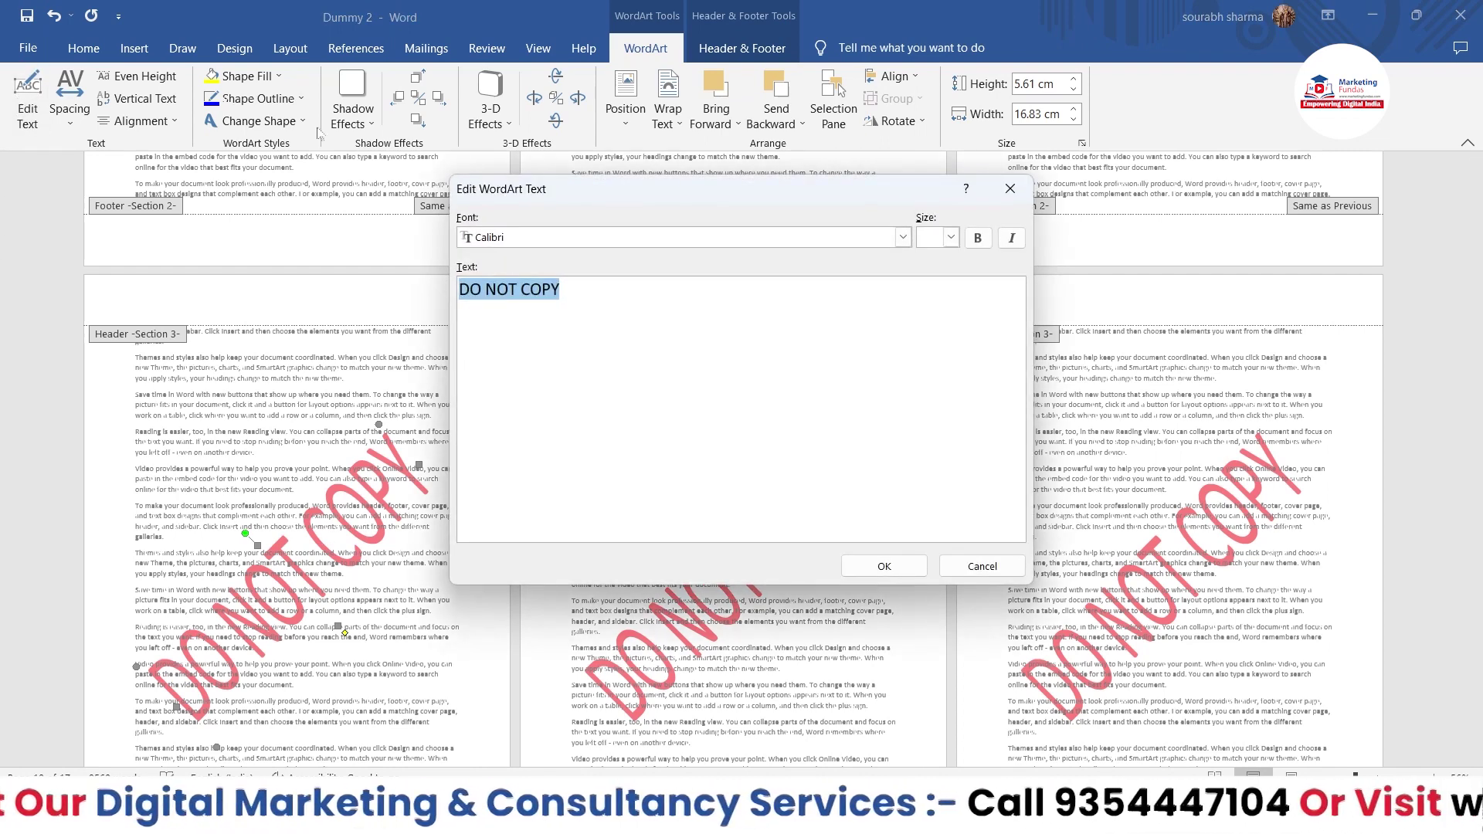
pyautogui.press('BackSpace')
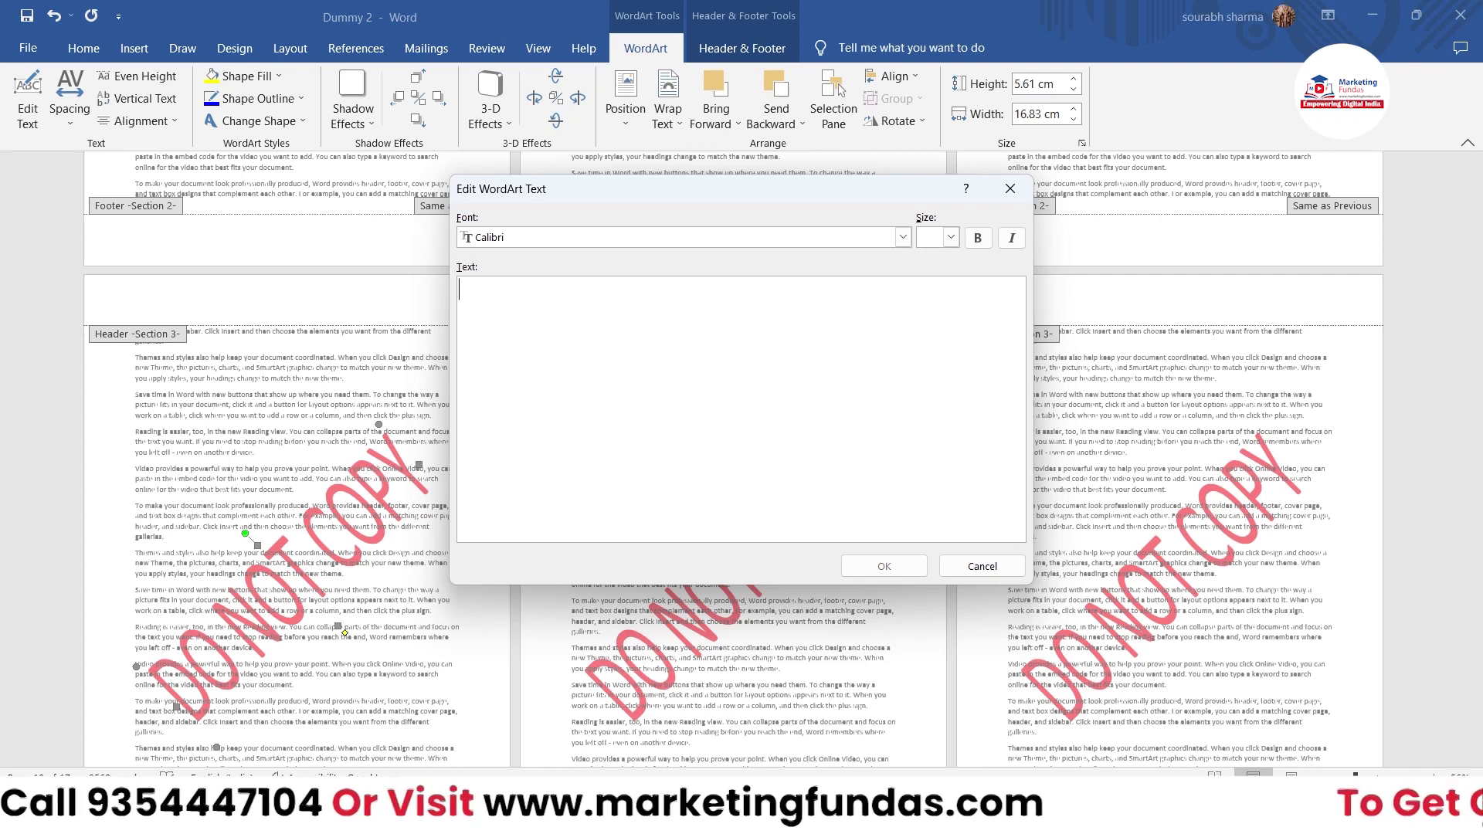
pyautogui.write('MS')
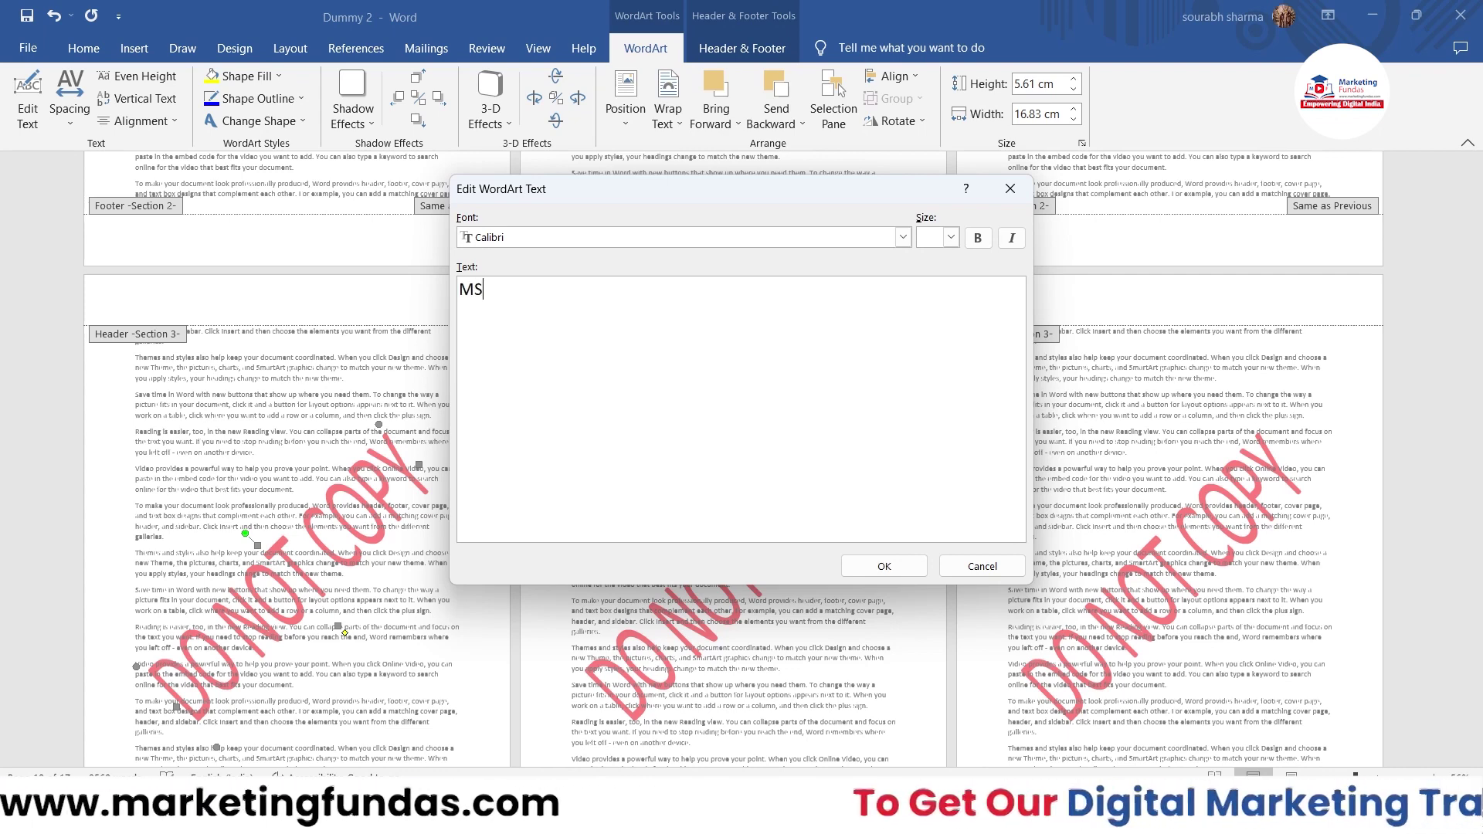
pyautogui.write(' Word Course')
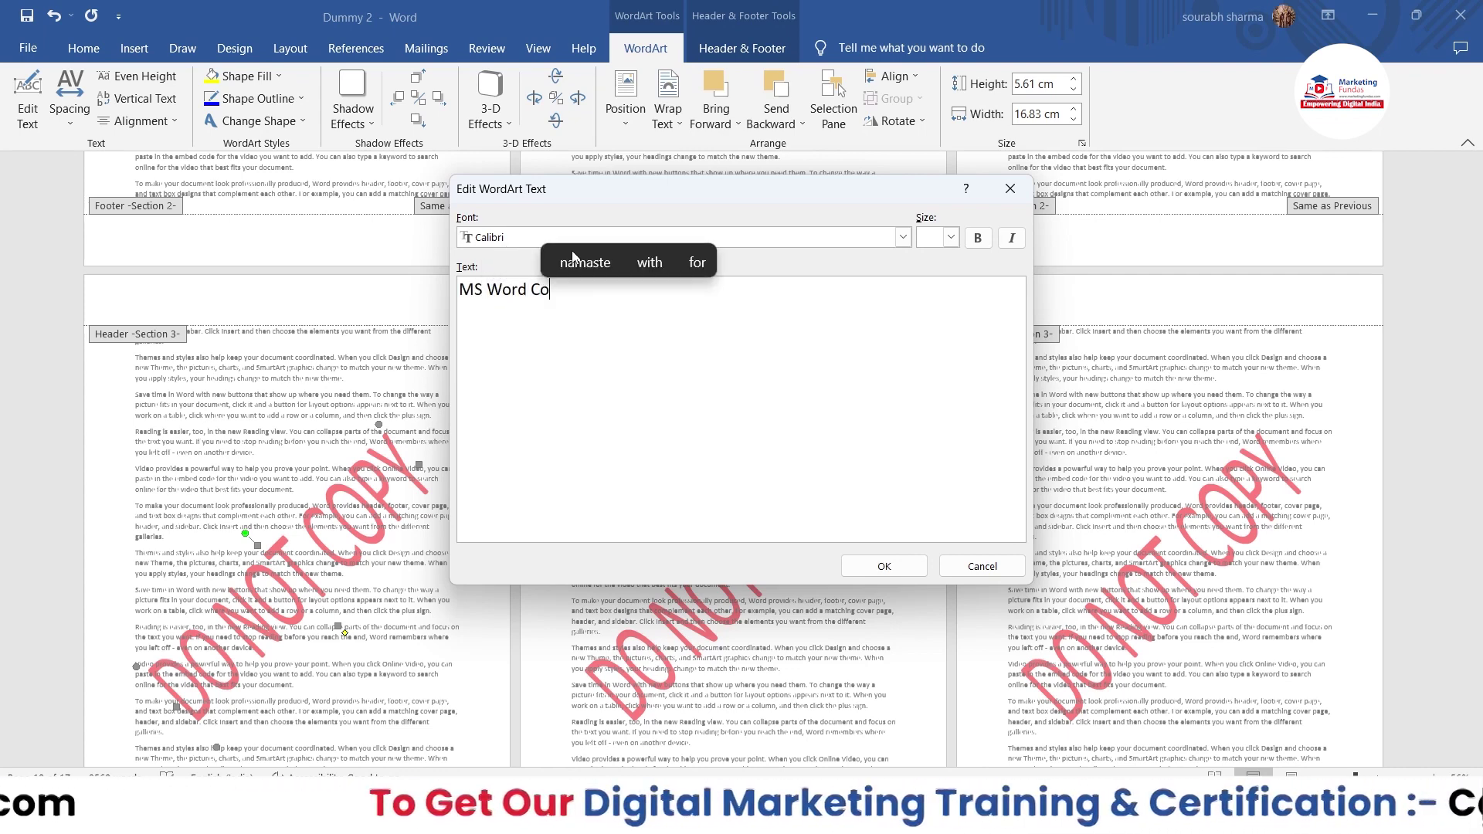
pyautogui.click(884, 566)
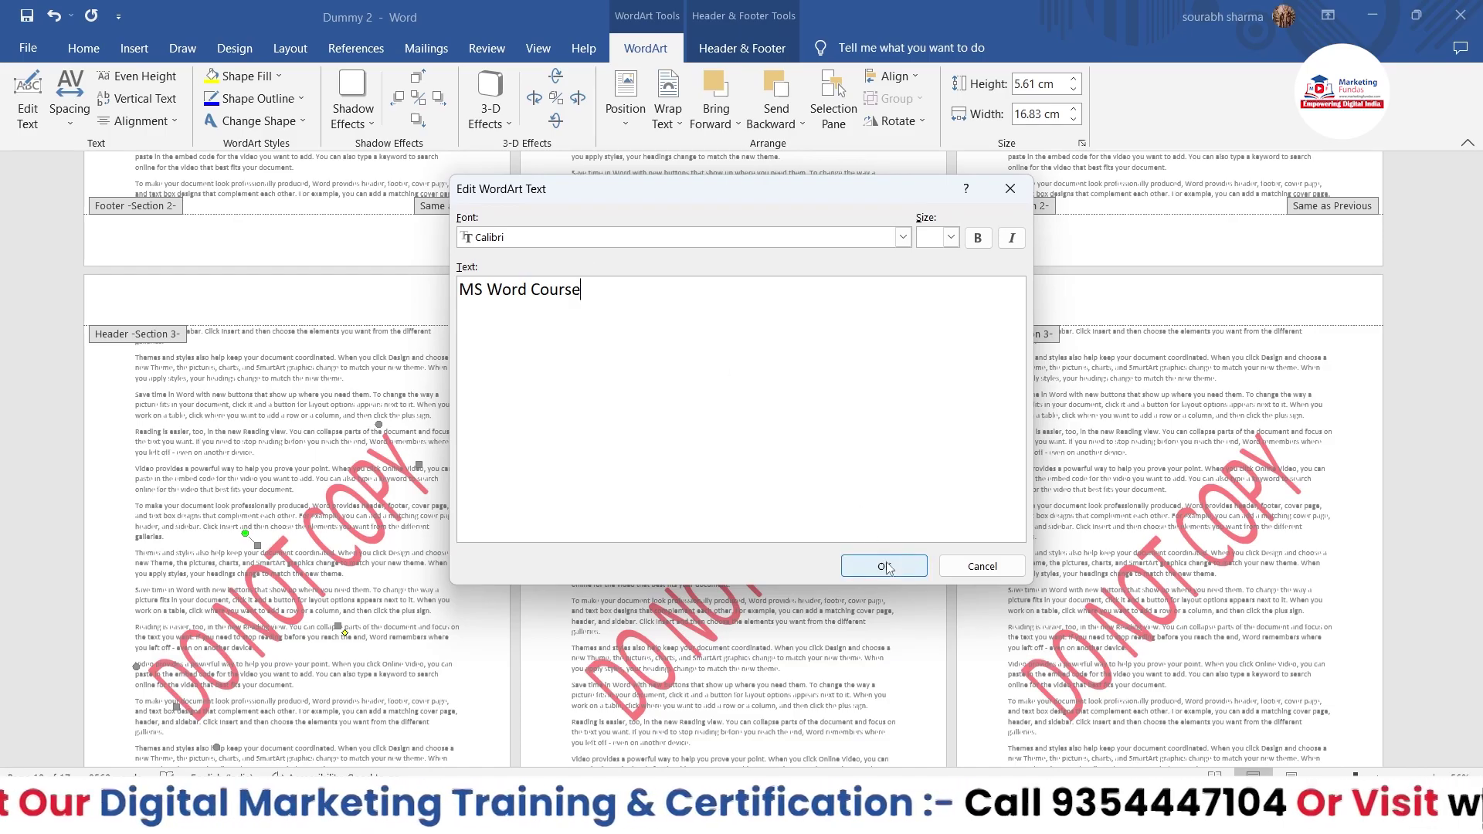
pyautogui.scroll(-1, 1113, 452)
pyautogui.moveTo(1475, 494); pyautogui.dragTo(1469, 528)
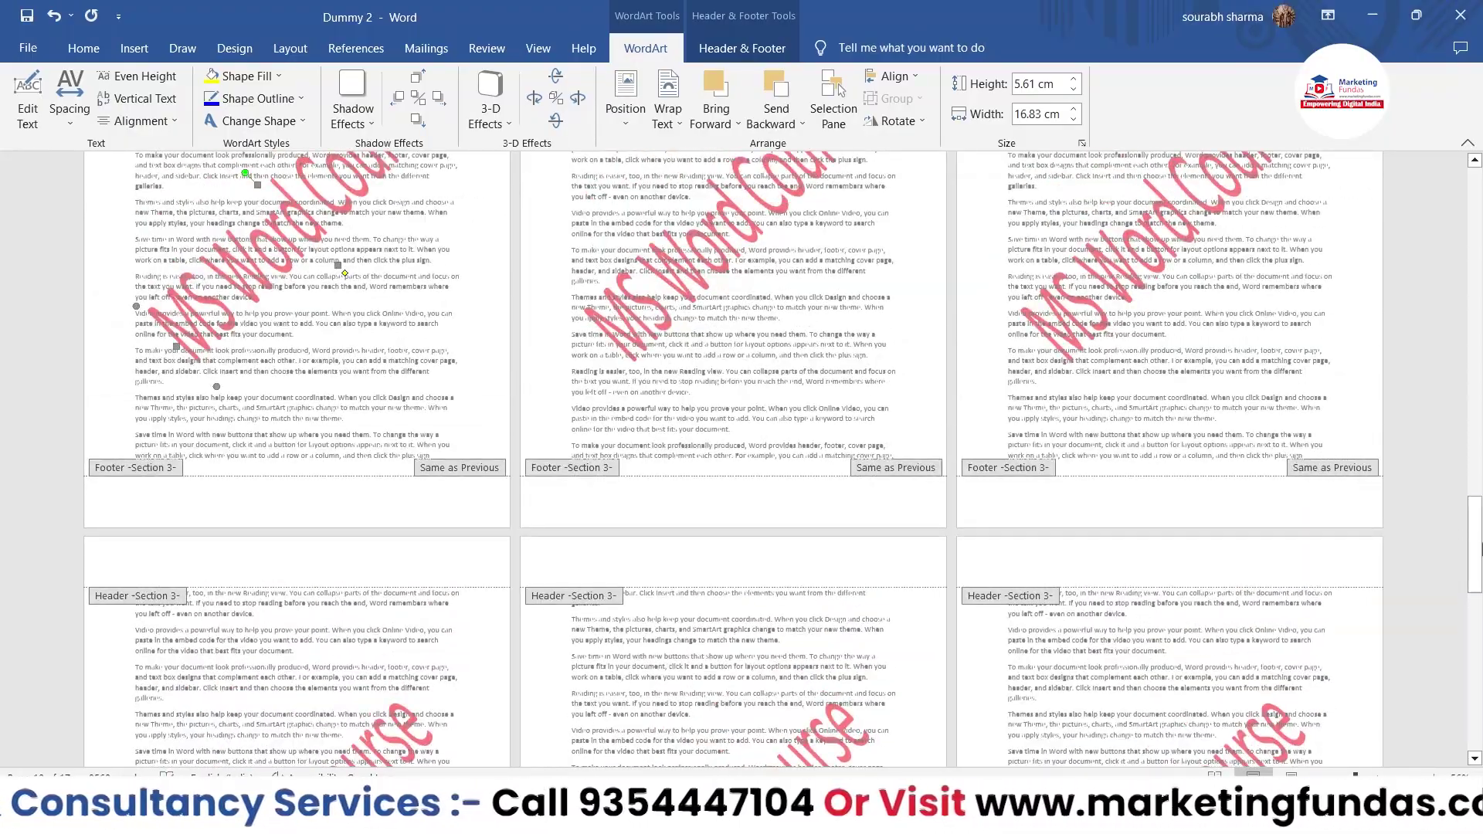
pyautogui.scroll(3, 1469, 527)
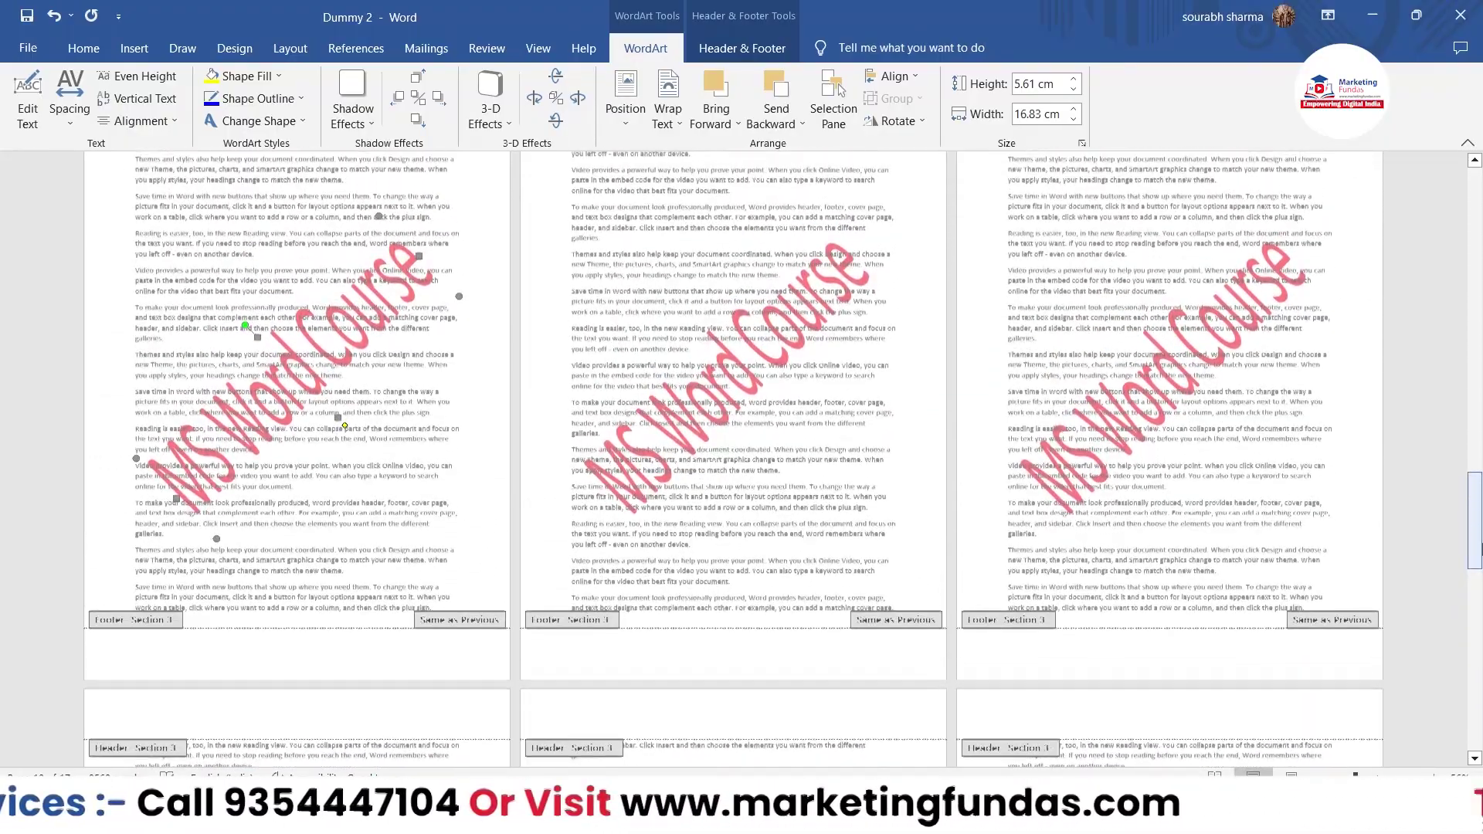
pyautogui.moveTo(1470, 527); pyautogui.dragTo(1476, 340)
pyautogui.scroll(-2, 734, 456)
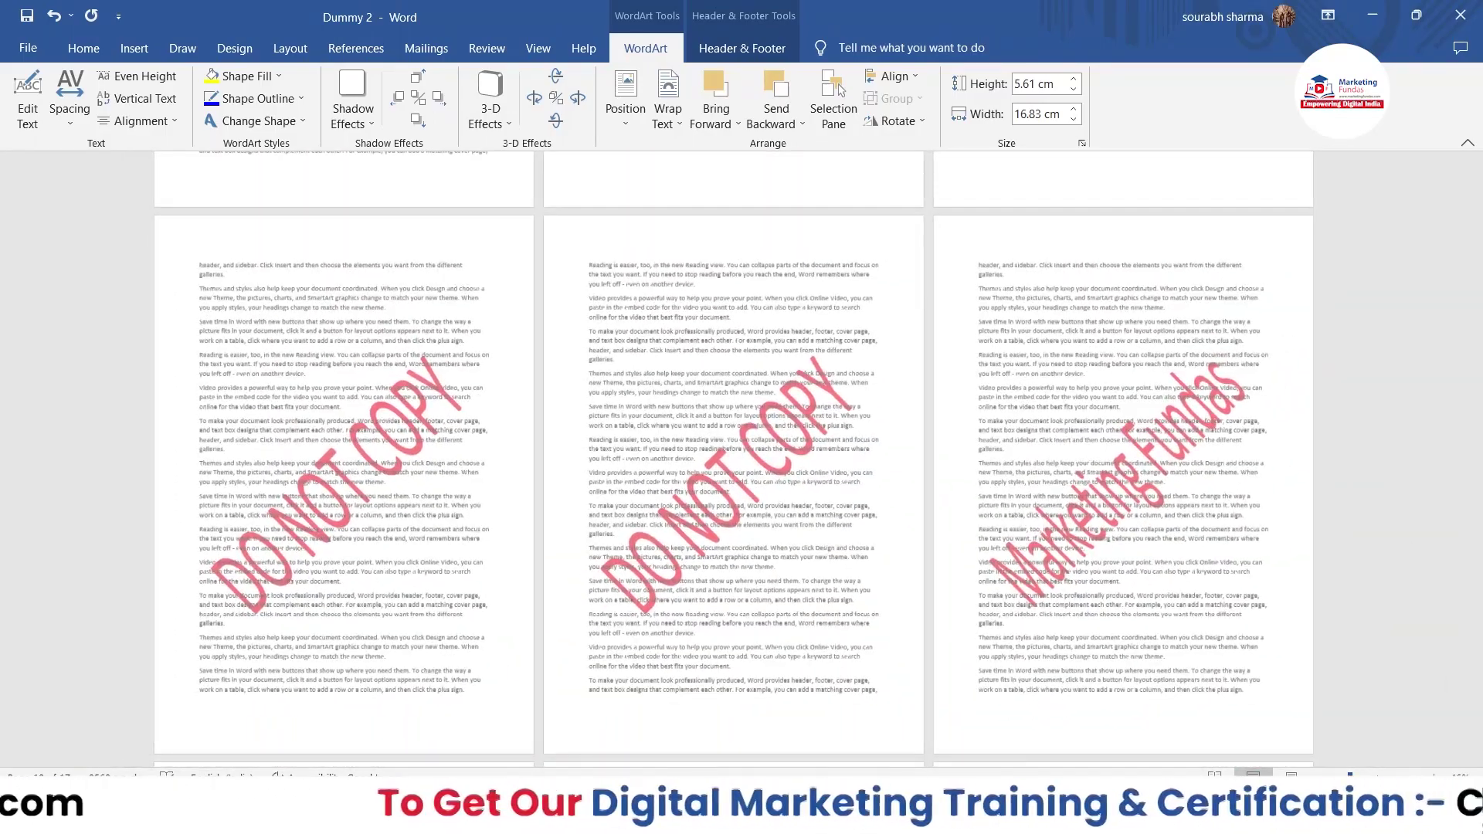
pyautogui.scroll(1, 734, 456)
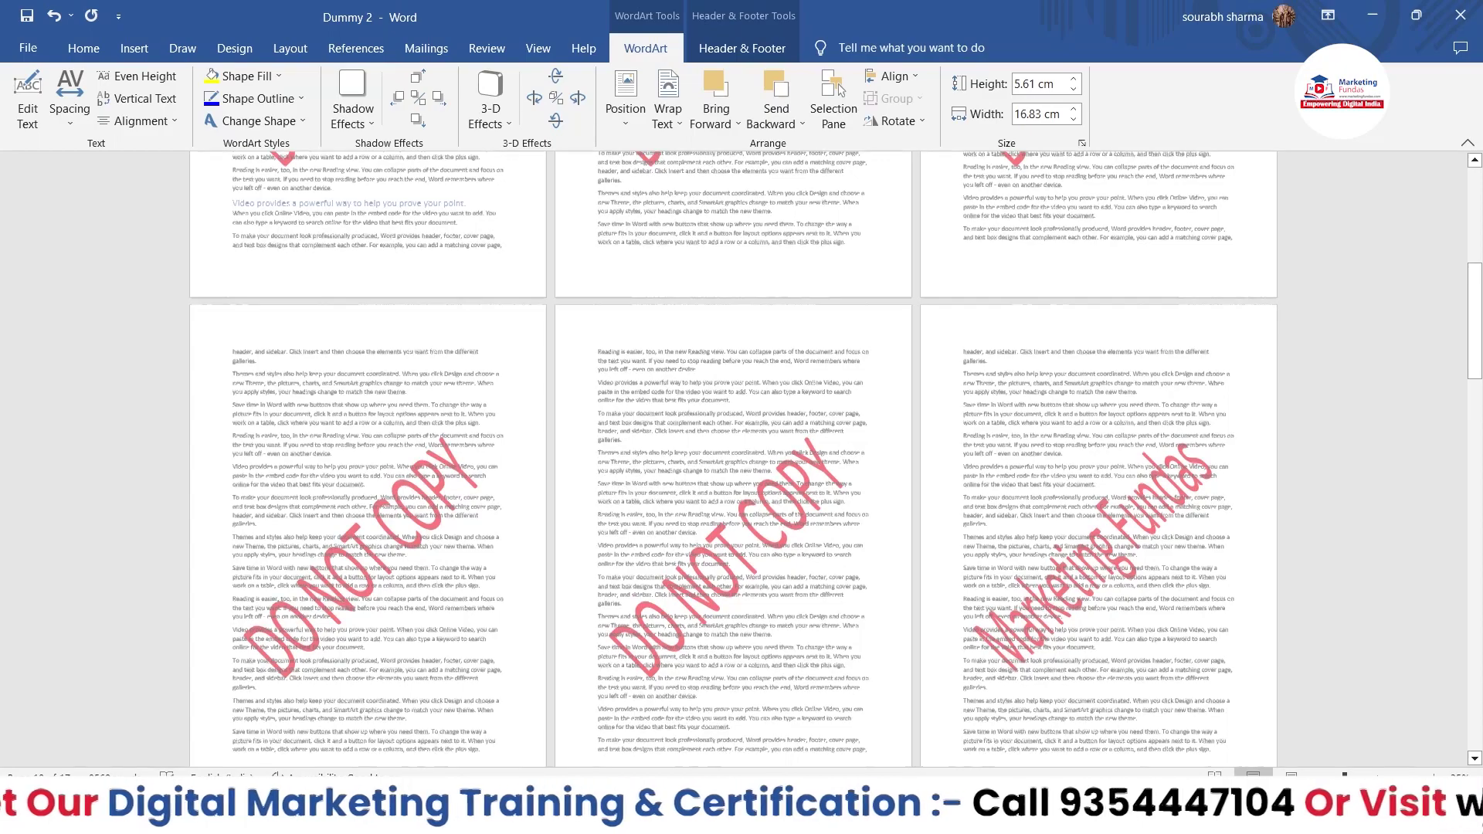
pyautogui.scroll(-2, 733, 456)
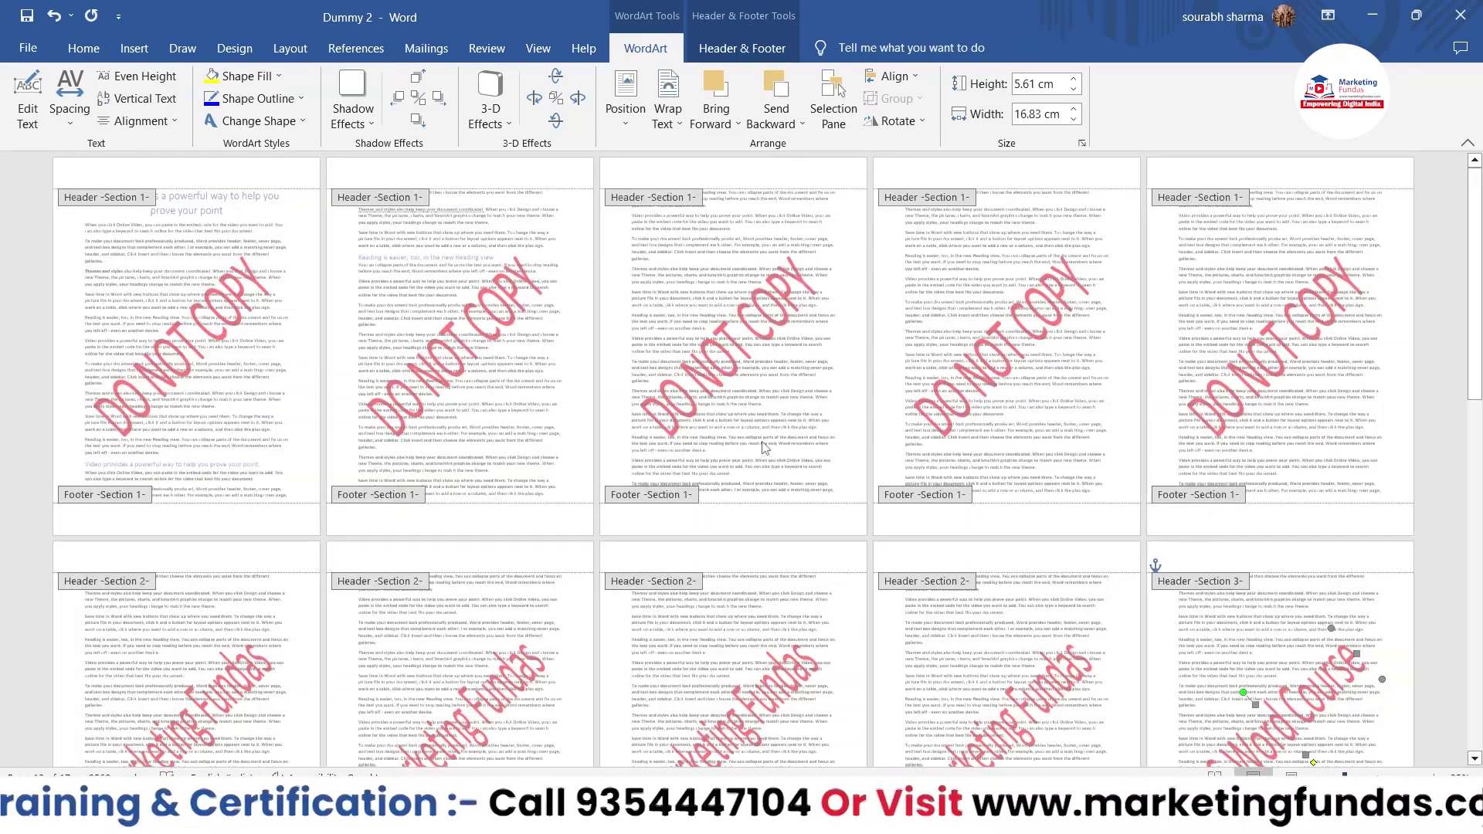
pyautogui.scroll(-1, 675, 488)
pyautogui.scroll(-5, 853, 564)
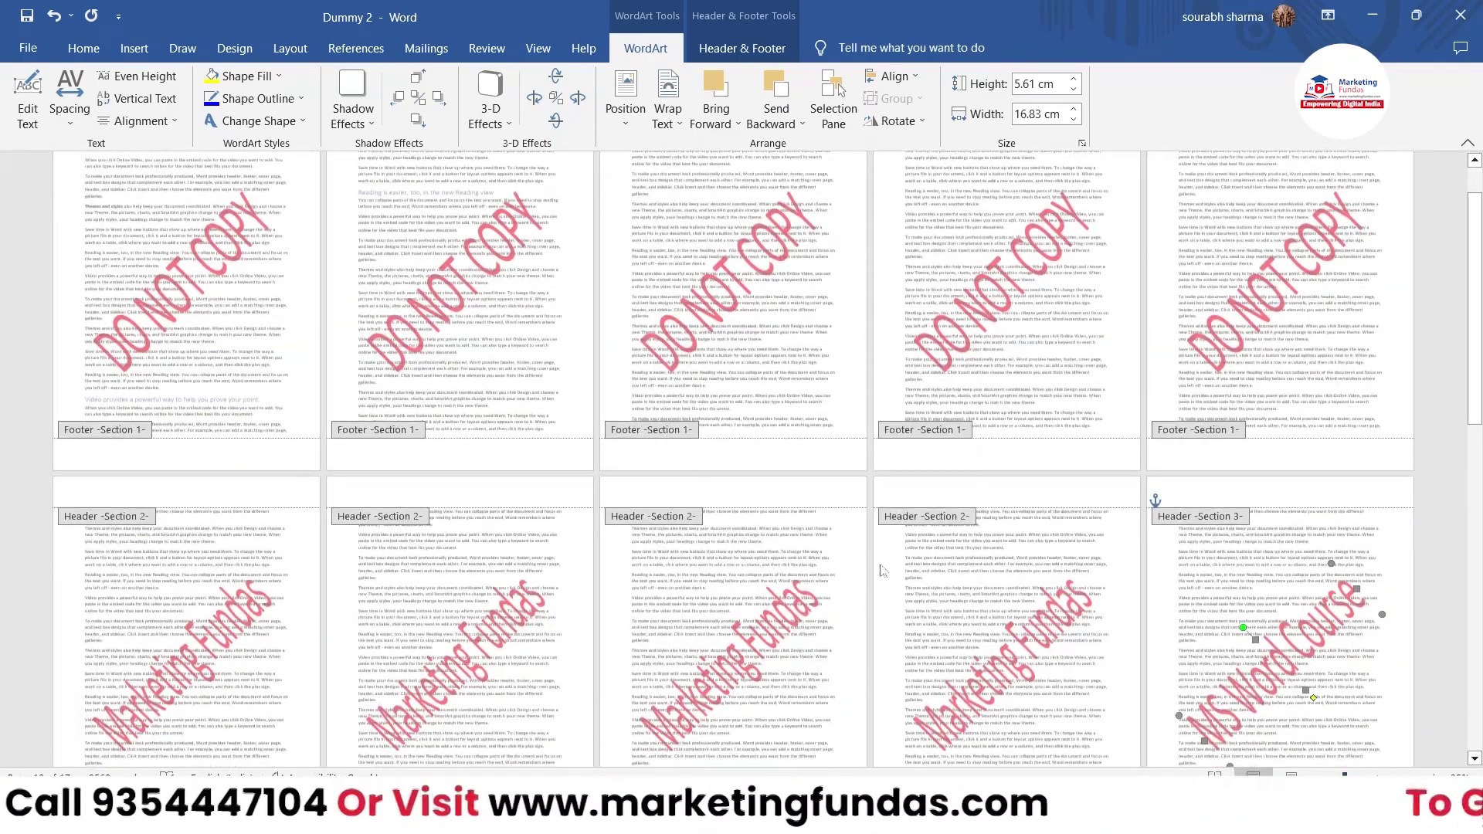
pyautogui.scroll(-9, 1140, 555)
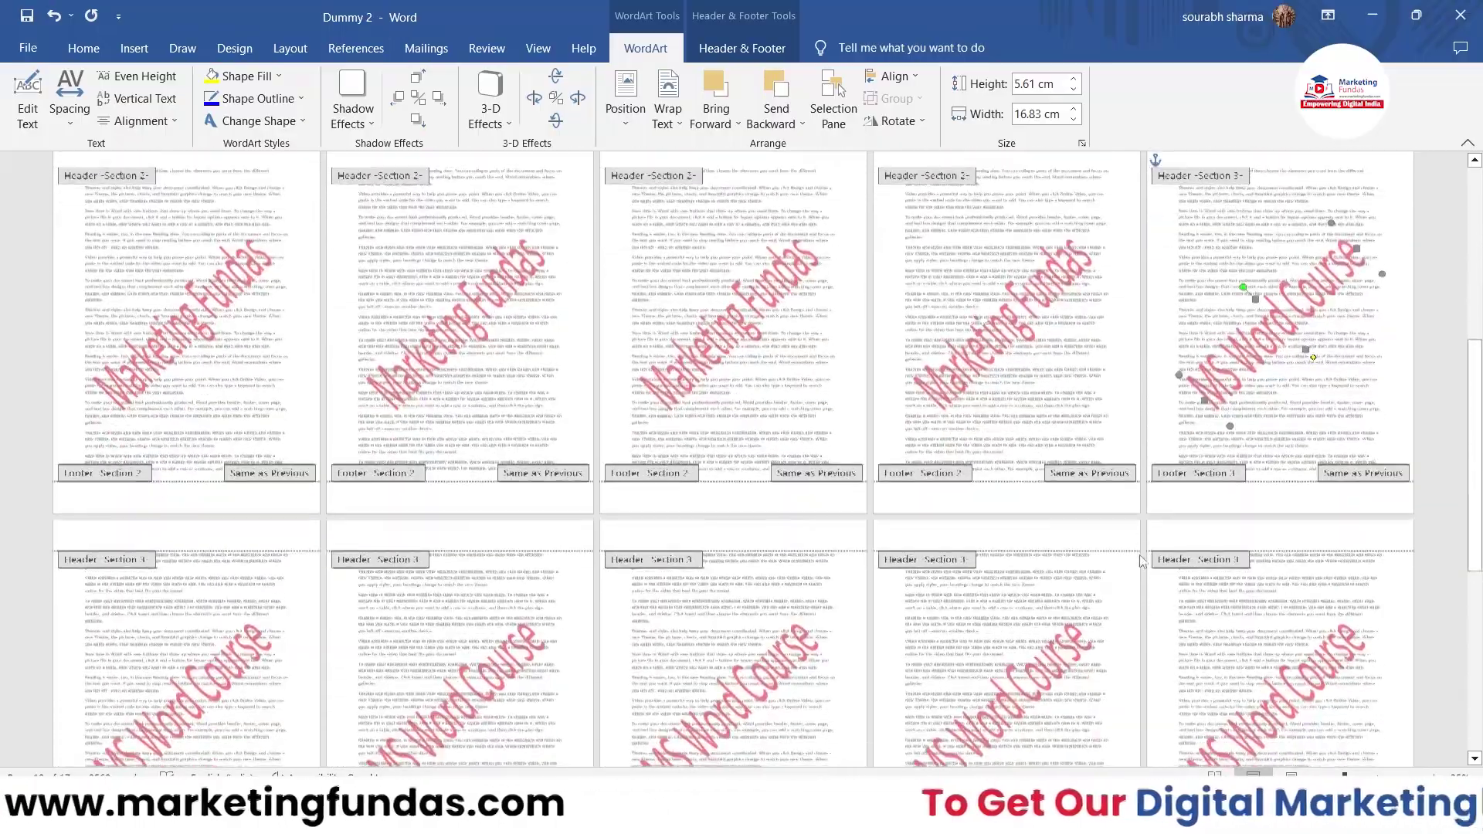
pyautogui.scroll(-3, 1139, 554)
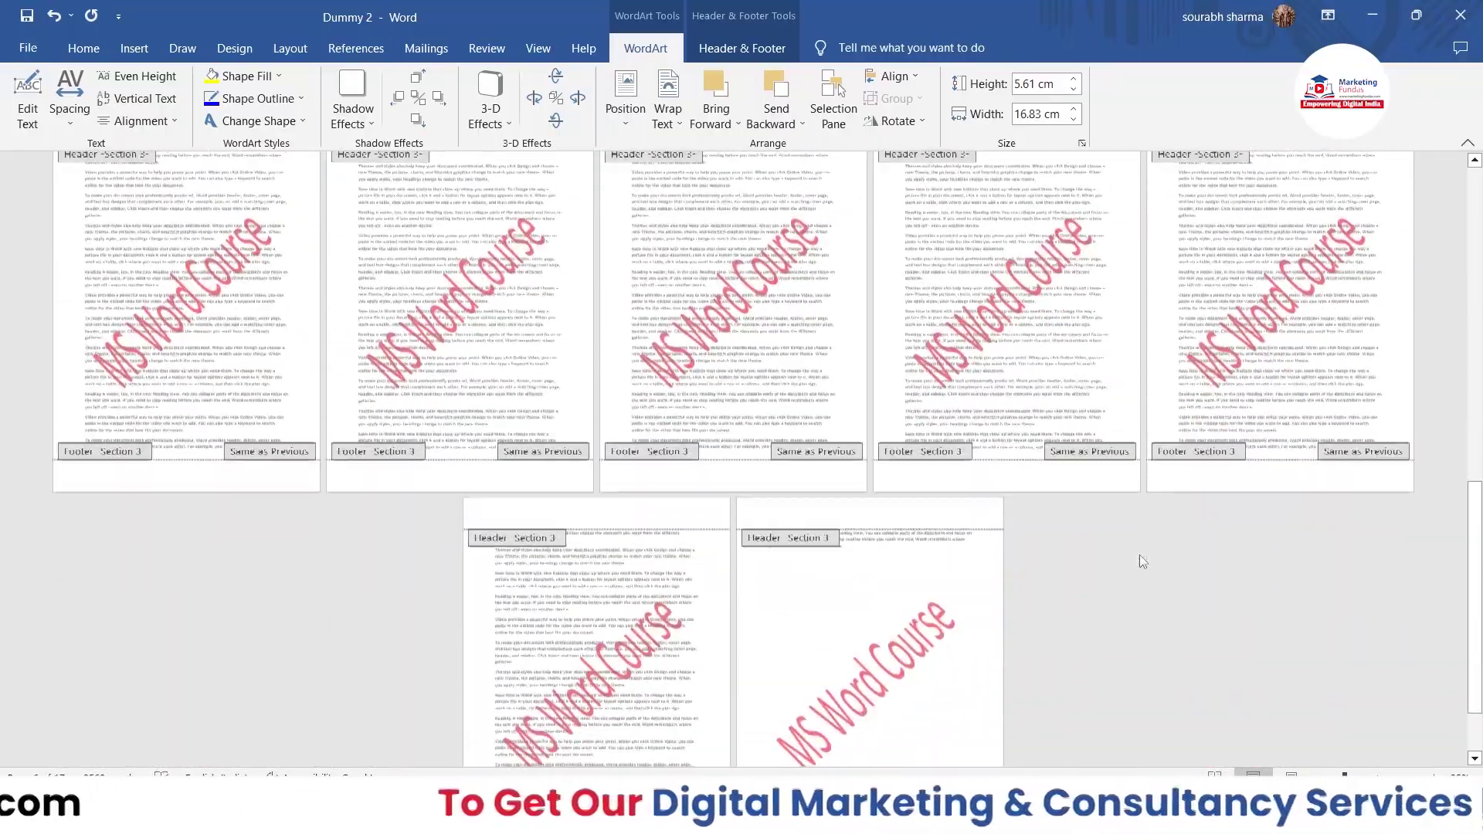